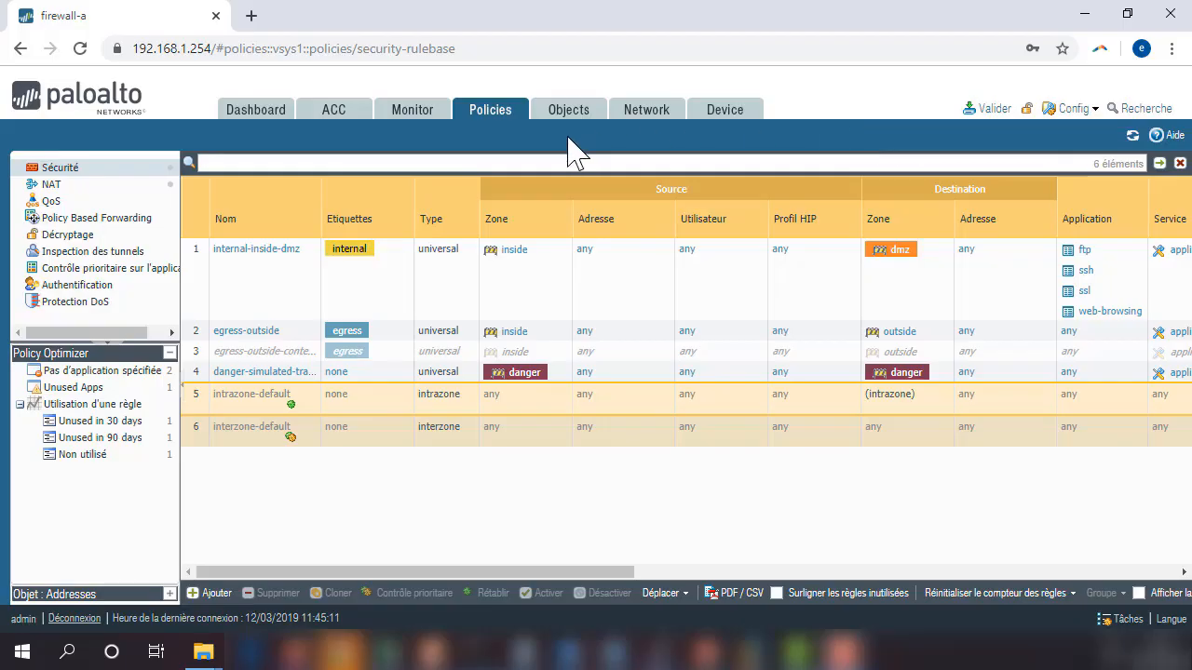
Step: Add a new tunnel interface to the firewall's network configuration and number it 12
left_click(646, 112)
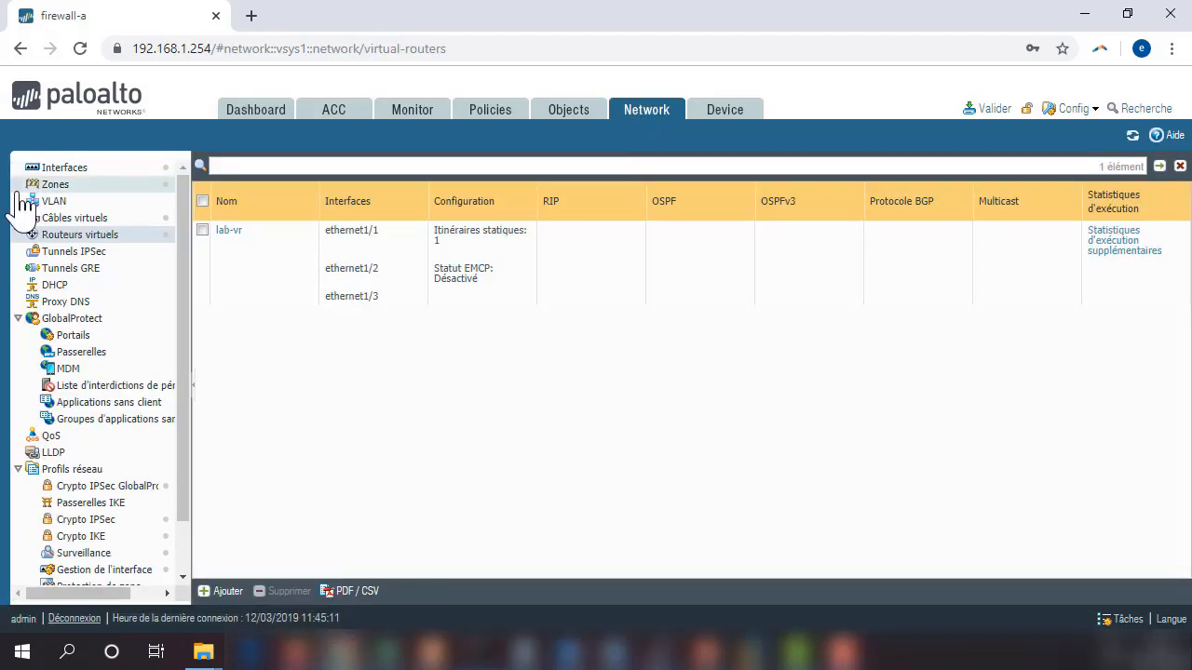
left_click(64, 173)
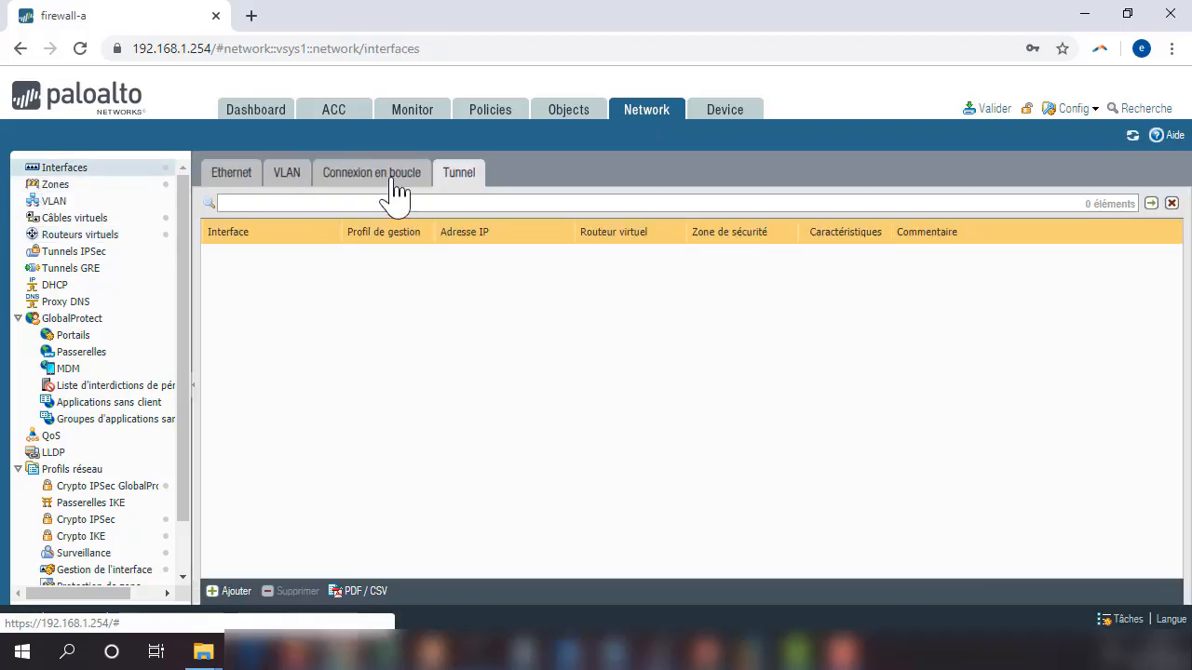
left_click(233, 594)
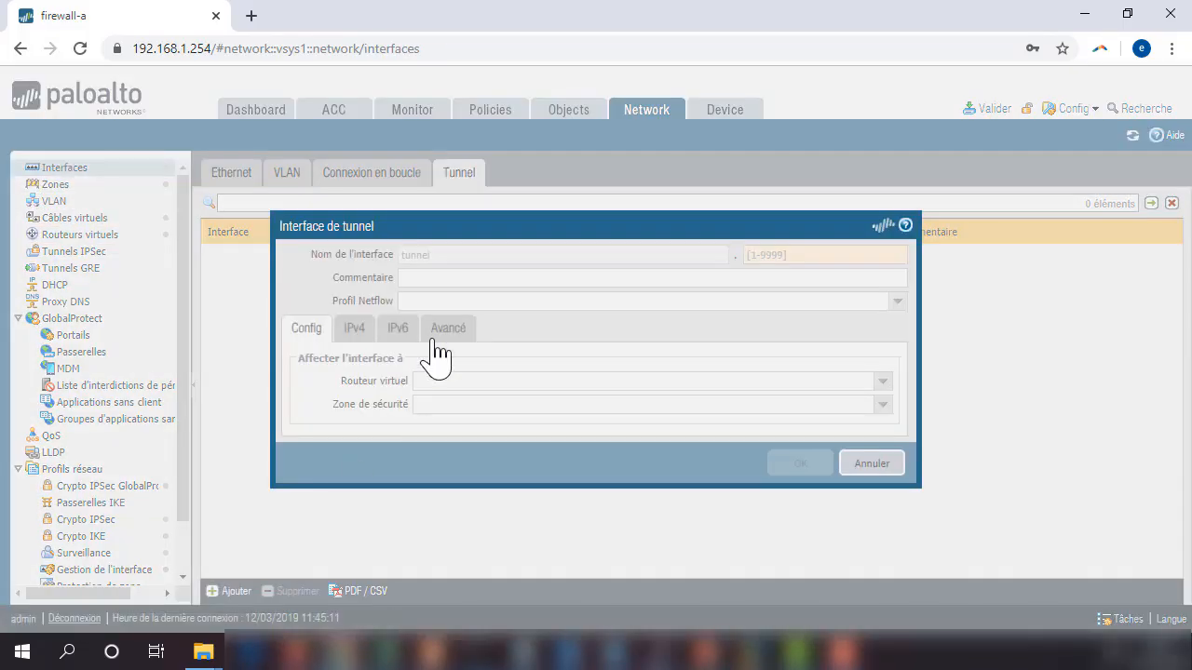
left_click(764, 257)
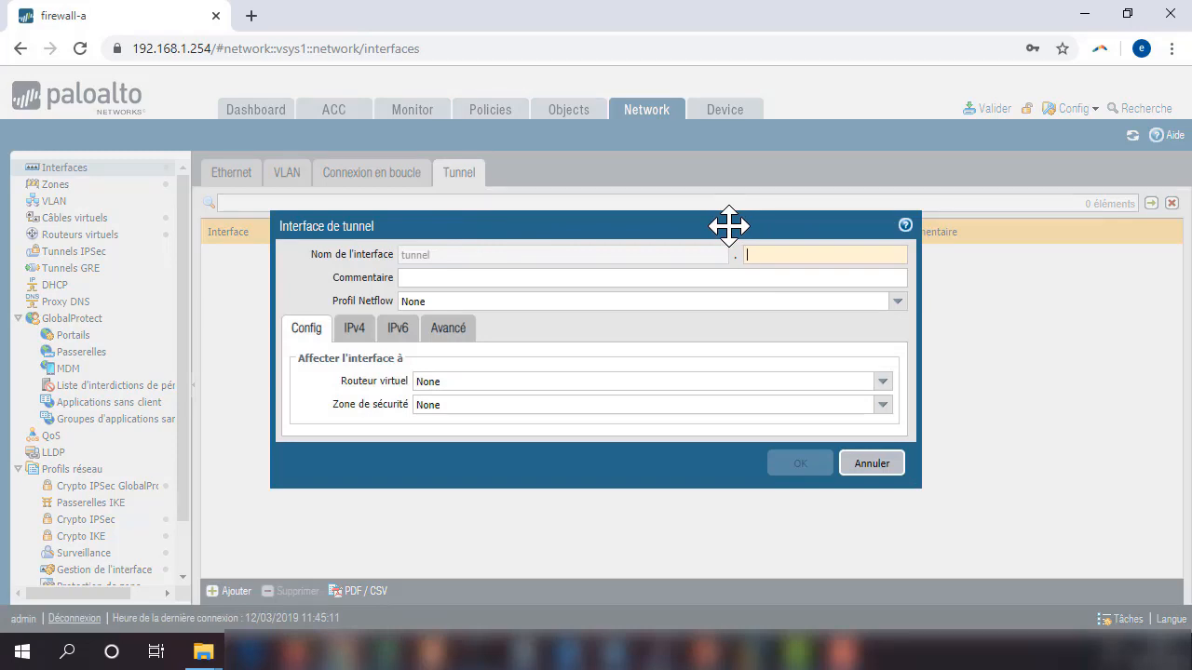
type("12")
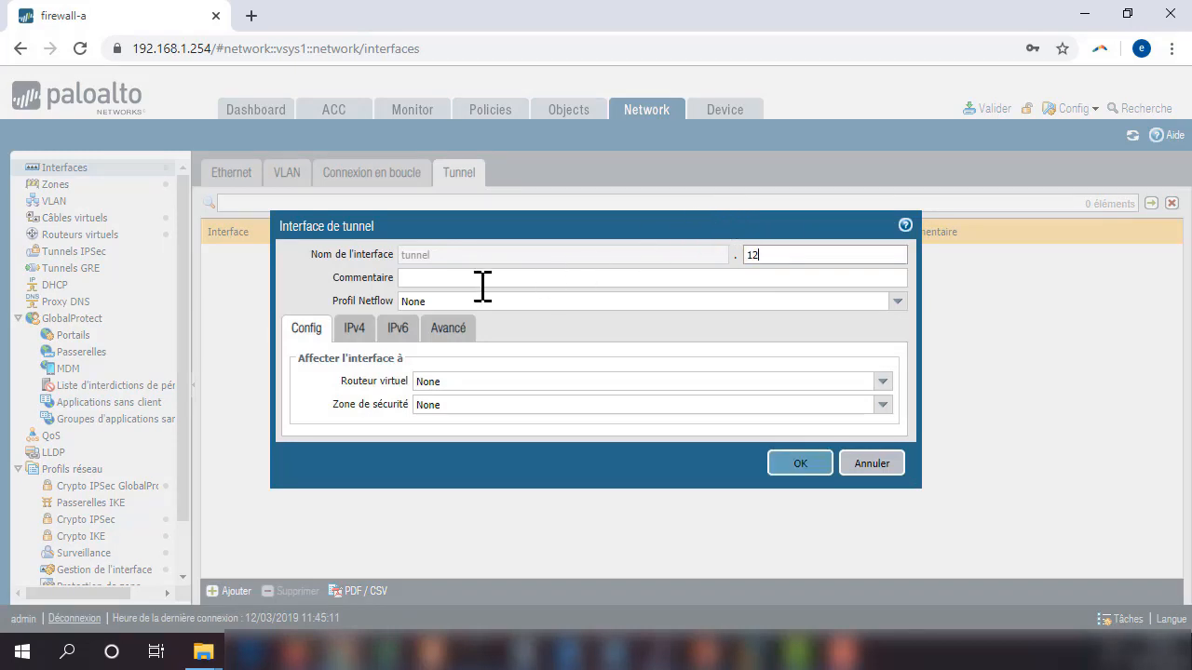
Step: Enter the comment "tunnel vers site distant" for the tunnel interface
left_click(422, 271)
type("t")
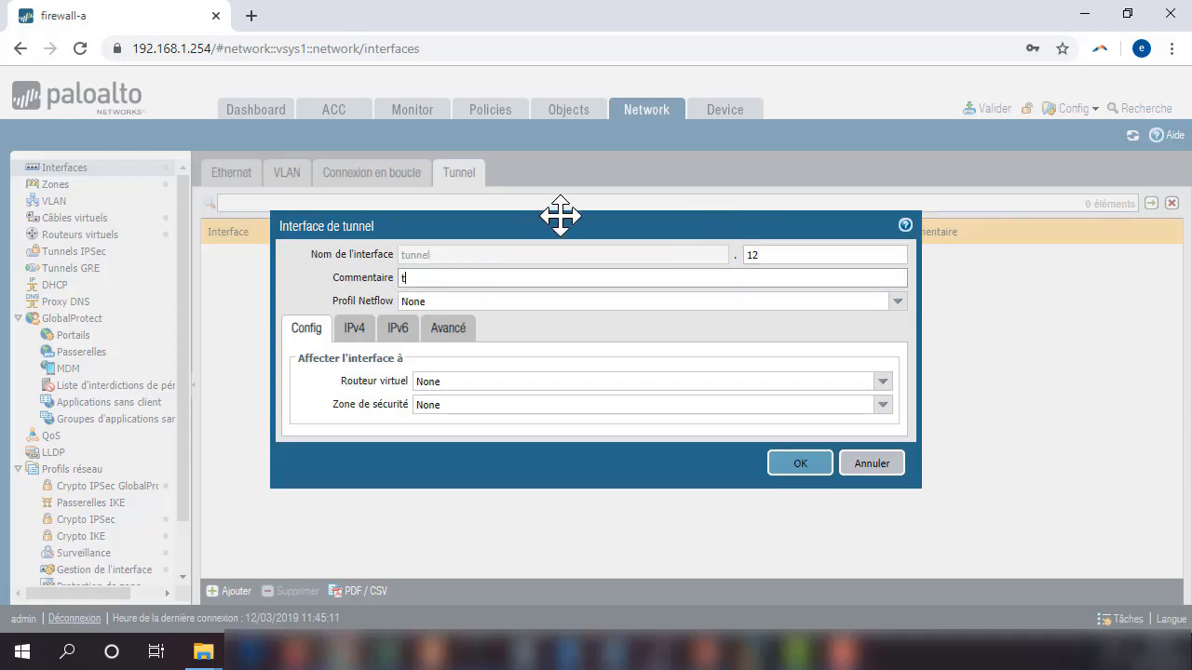
type("o")
type("unnel ")
type("ver")
type("s site")
type(" disatnat")
key("BackSpace")
key("BackSpace")
key("BackSpace")
type("tan")
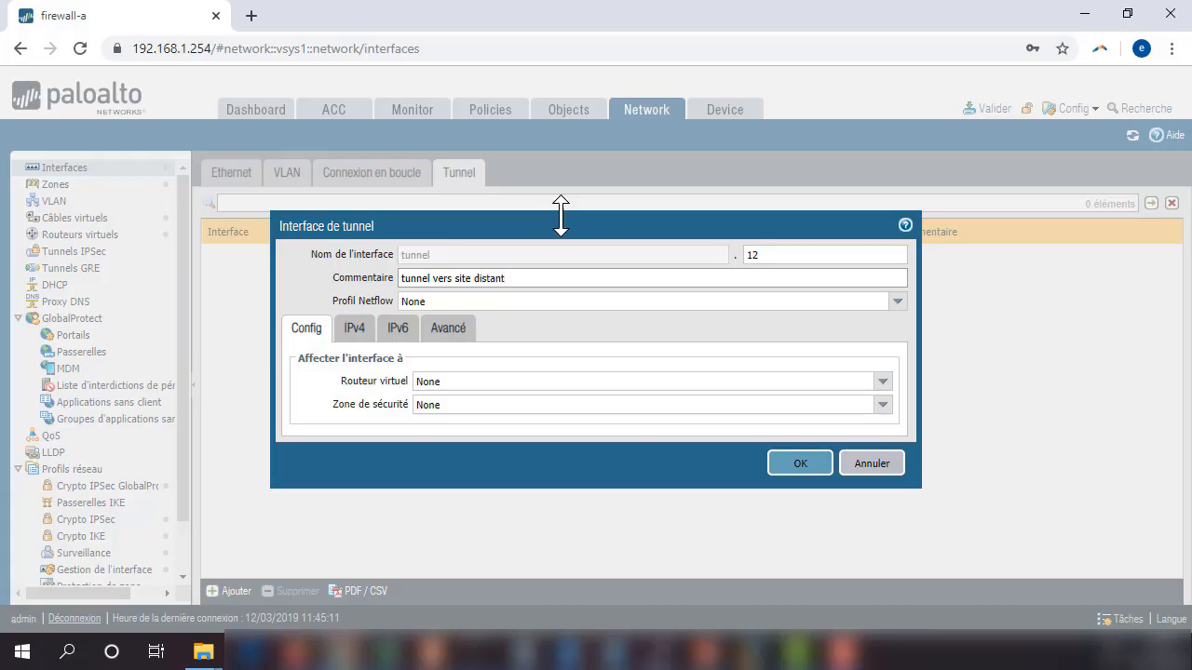
Step: Assign the tunnel interface to the virtual router lab-vr
left_click(357, 333)
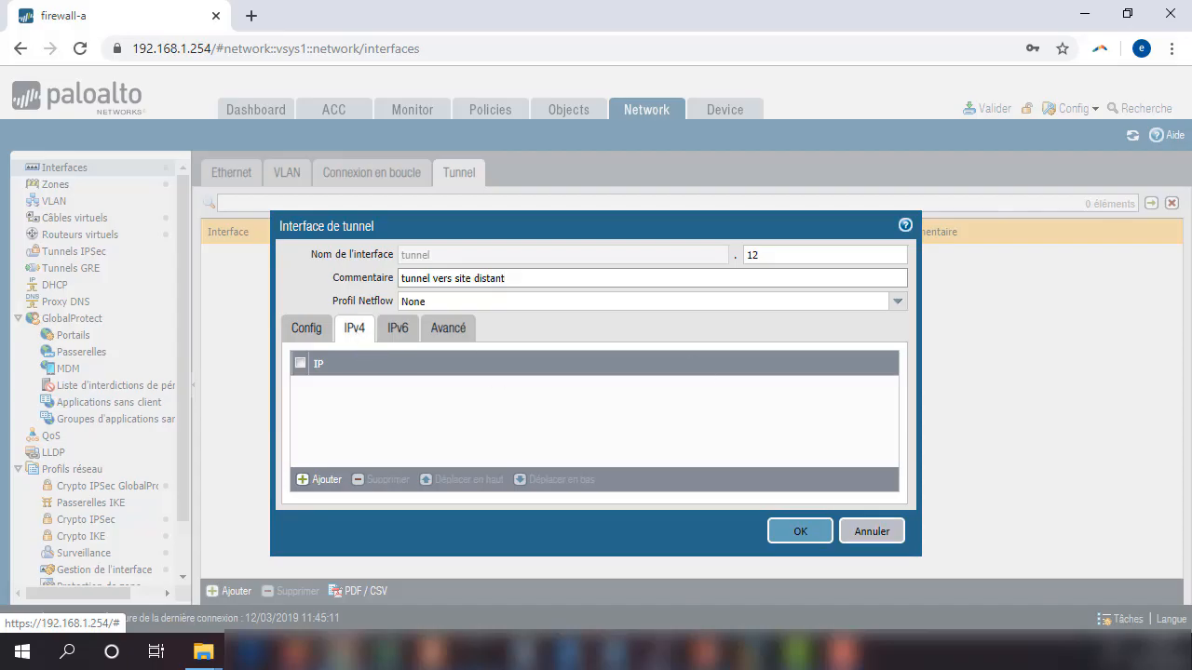
left_click(304, 332)
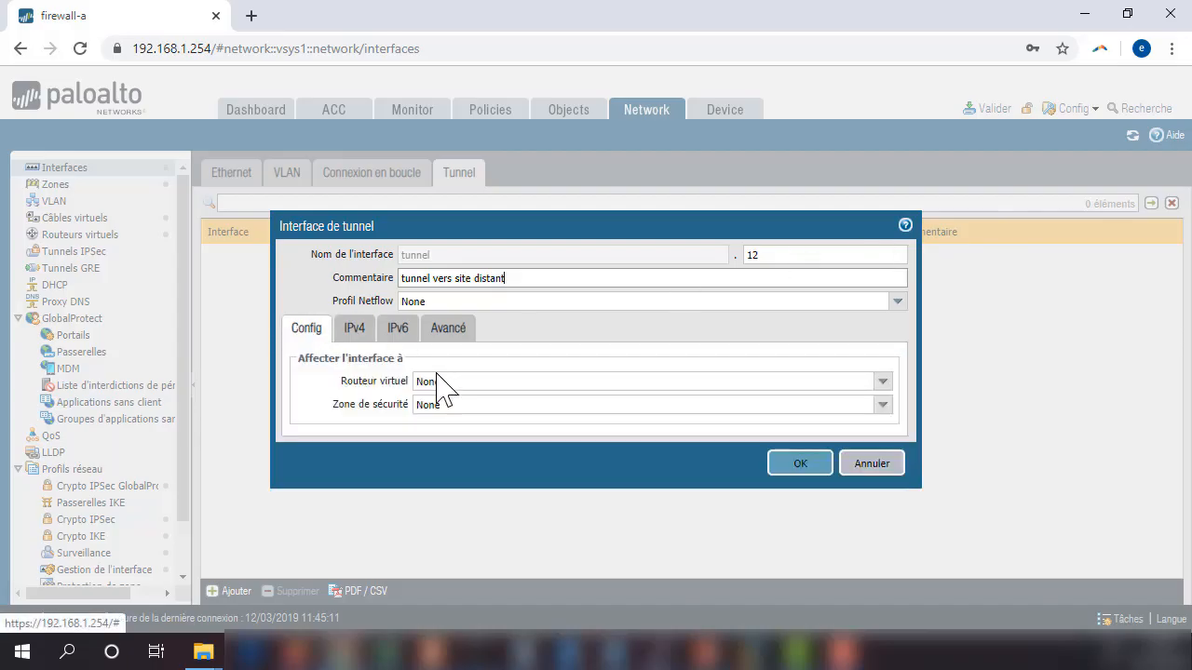
left_click(875, 382)
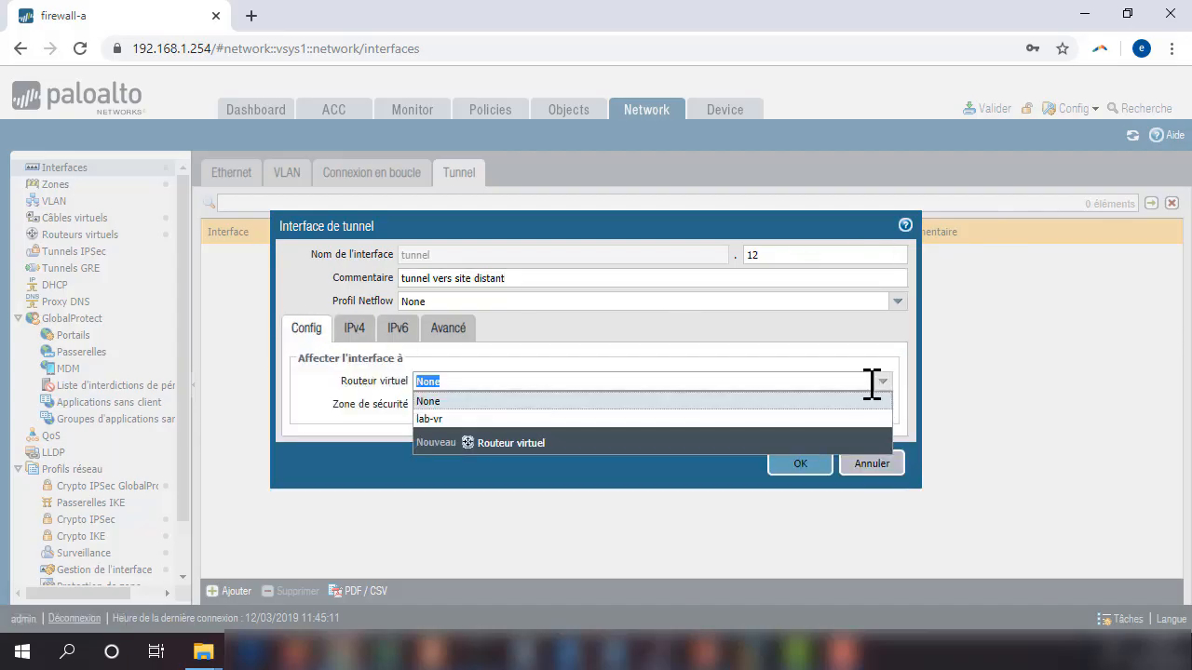
left_click(438, 419)
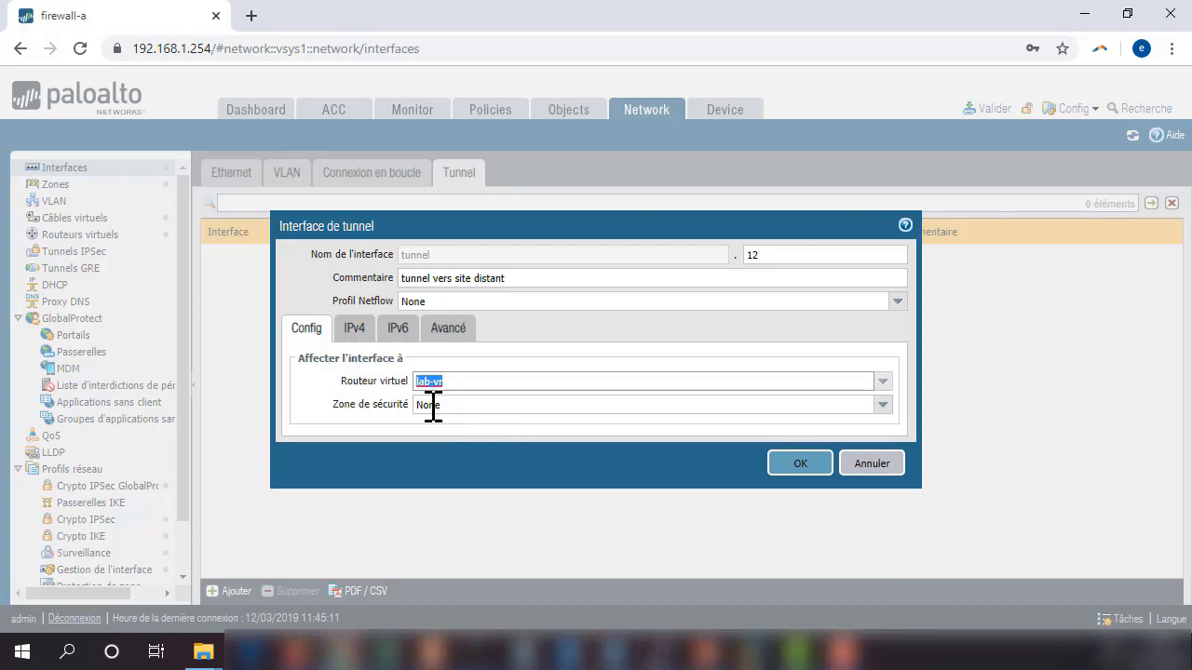
Step: Create a new security zone named vpn and assign it to the tunnel interface
left_click(882, 405)
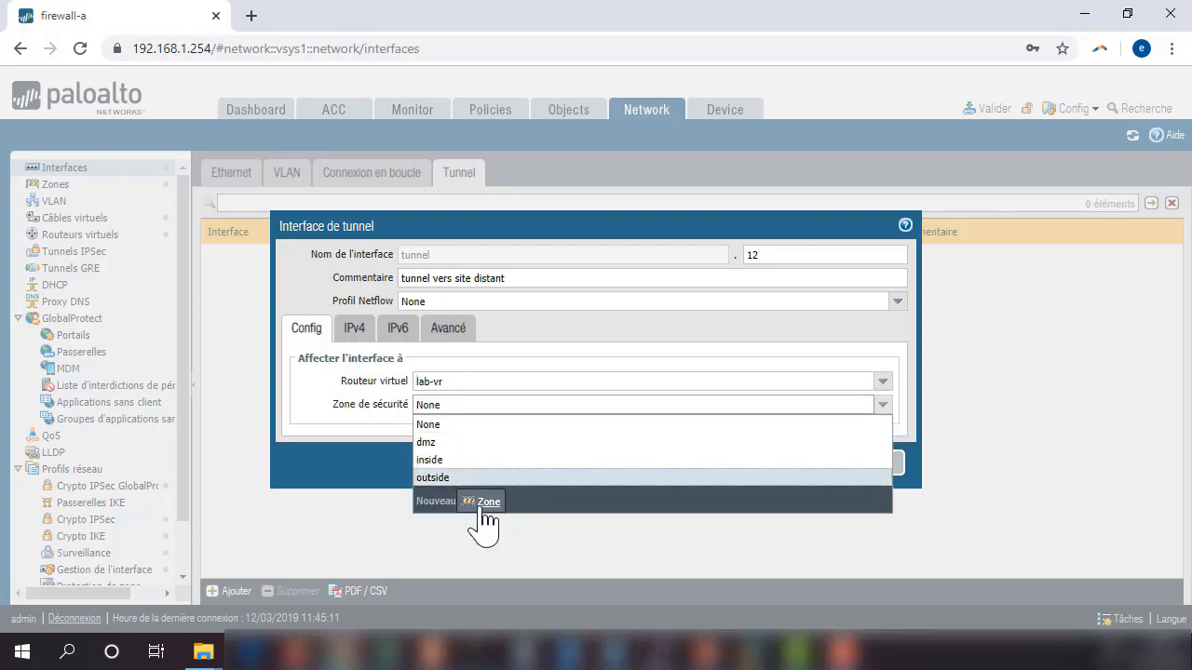
left_click(485, 503)
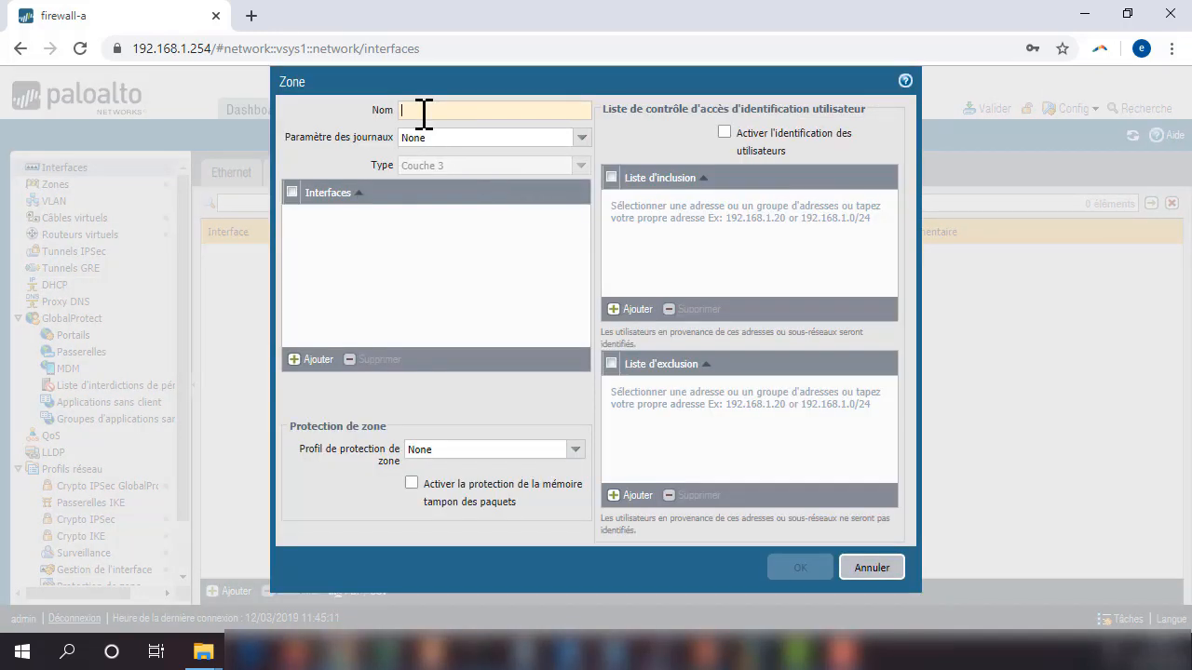
type("vpn")
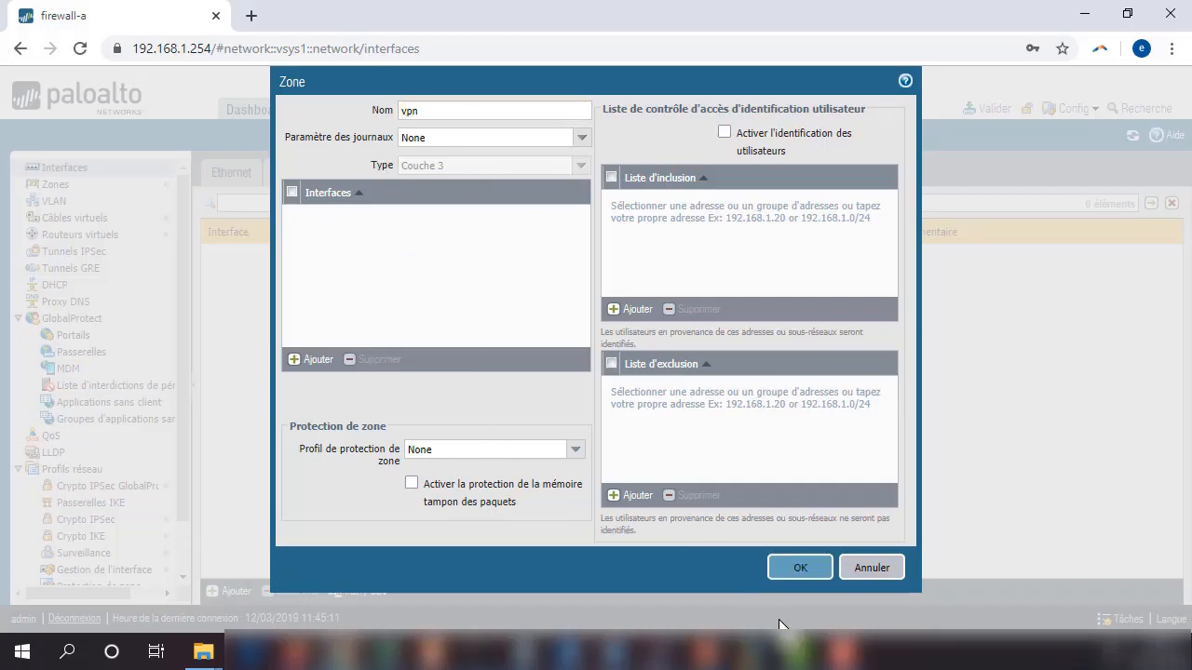
left_click(800, 567)
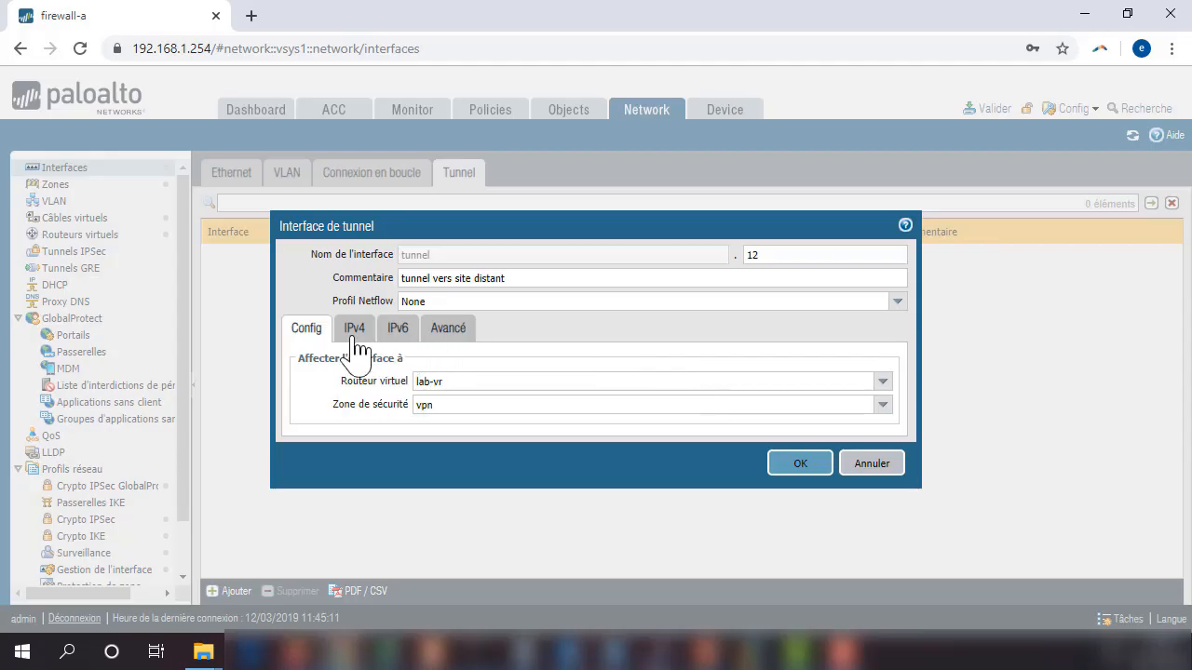
Step: Add the IPv4 address 172.20.0.10/24 to the tunnel interface
left_click(355, 339)
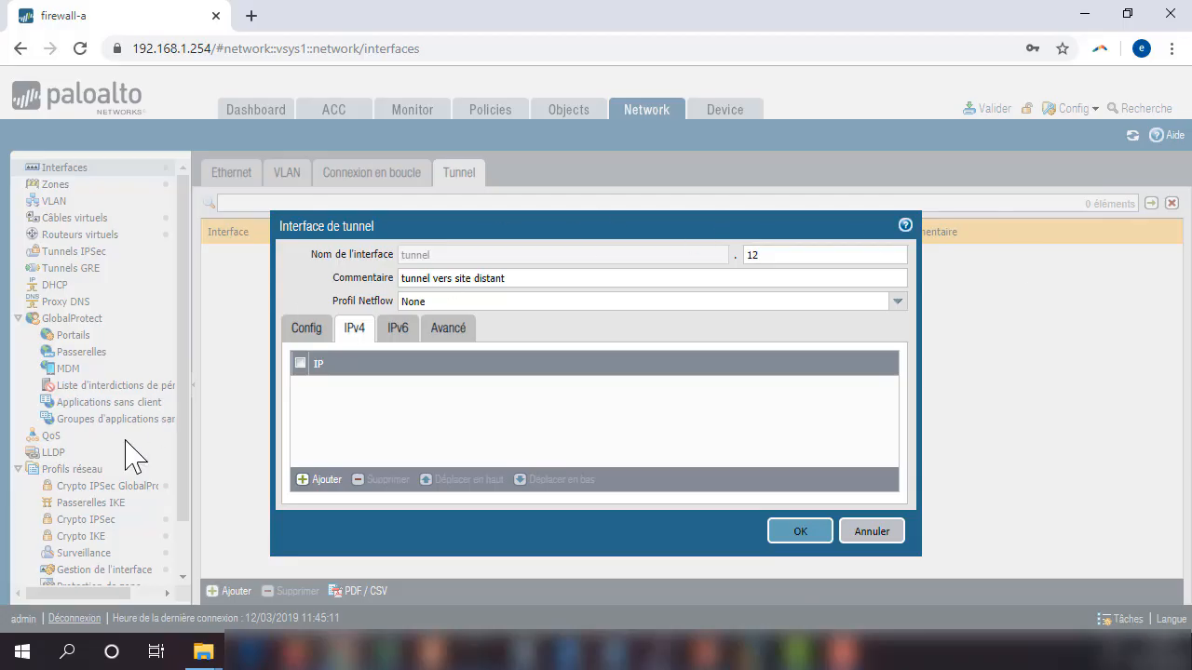
left_click(316, 479)
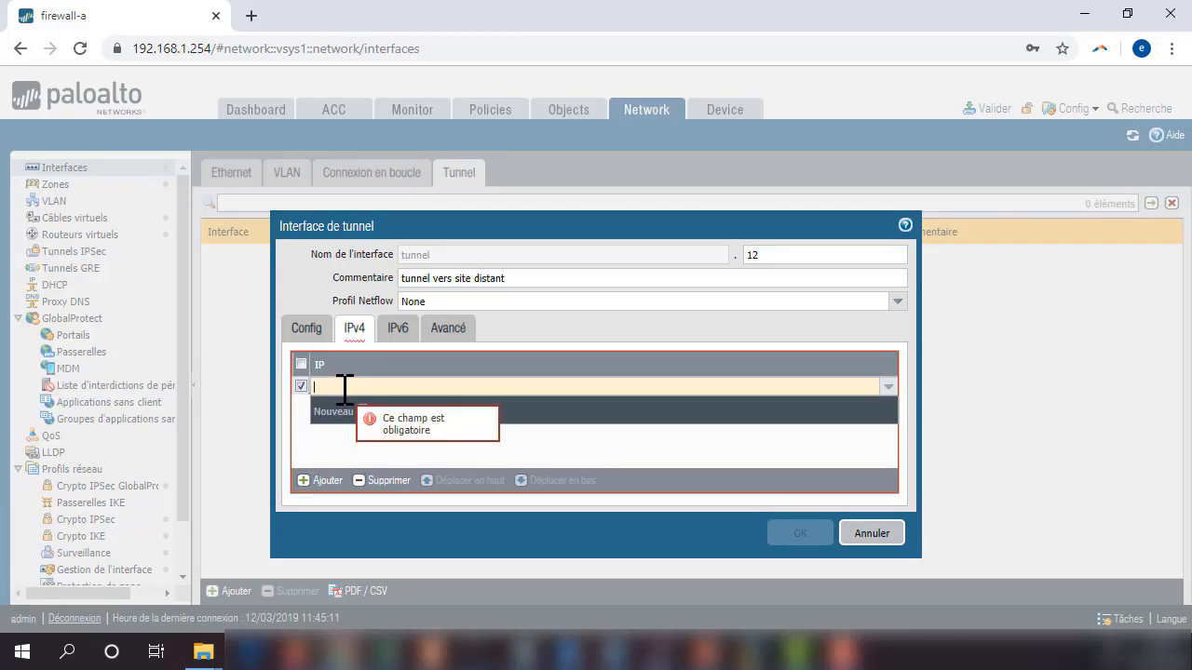
type("172.20.0.")
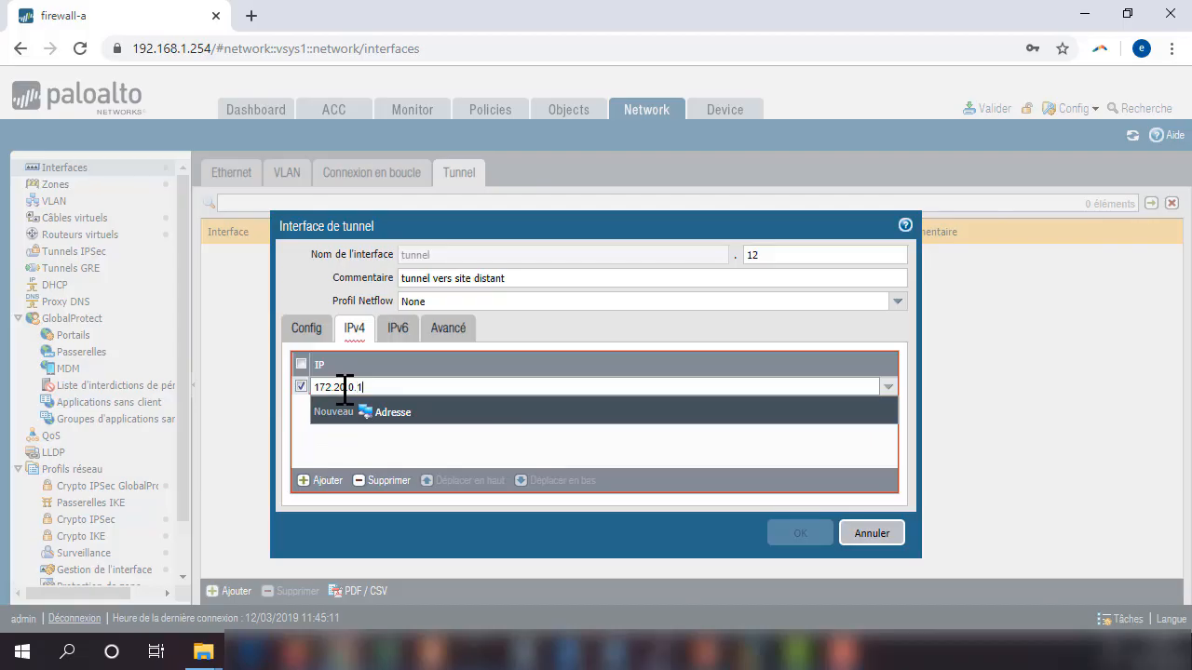
type("10/24")
left_click(398, 462)
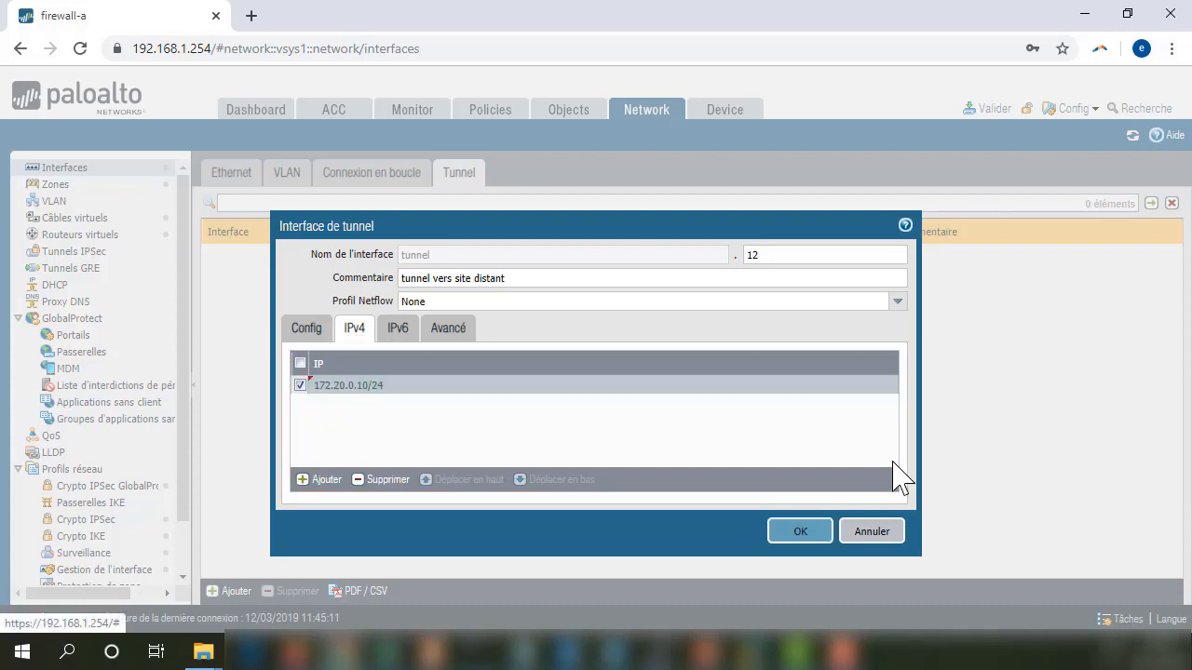
Step: Set the tunnel interface's management profile to ping and save the interface
left_click(454, 331)
left_click(882, 384)
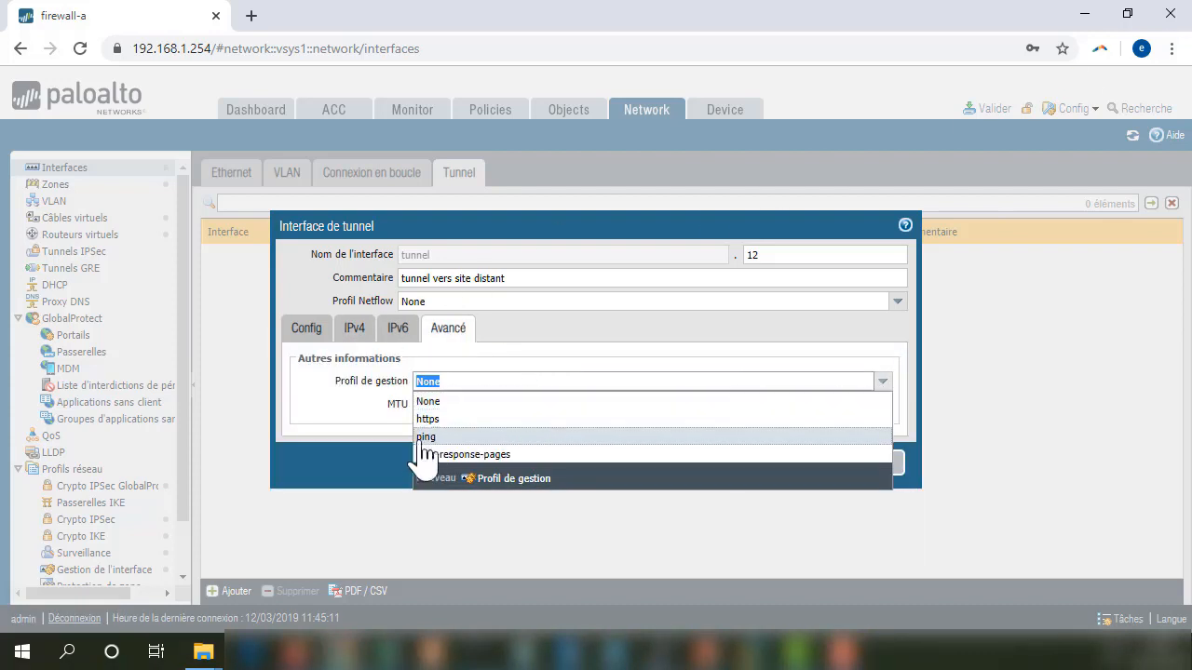
left_click(434, 438)
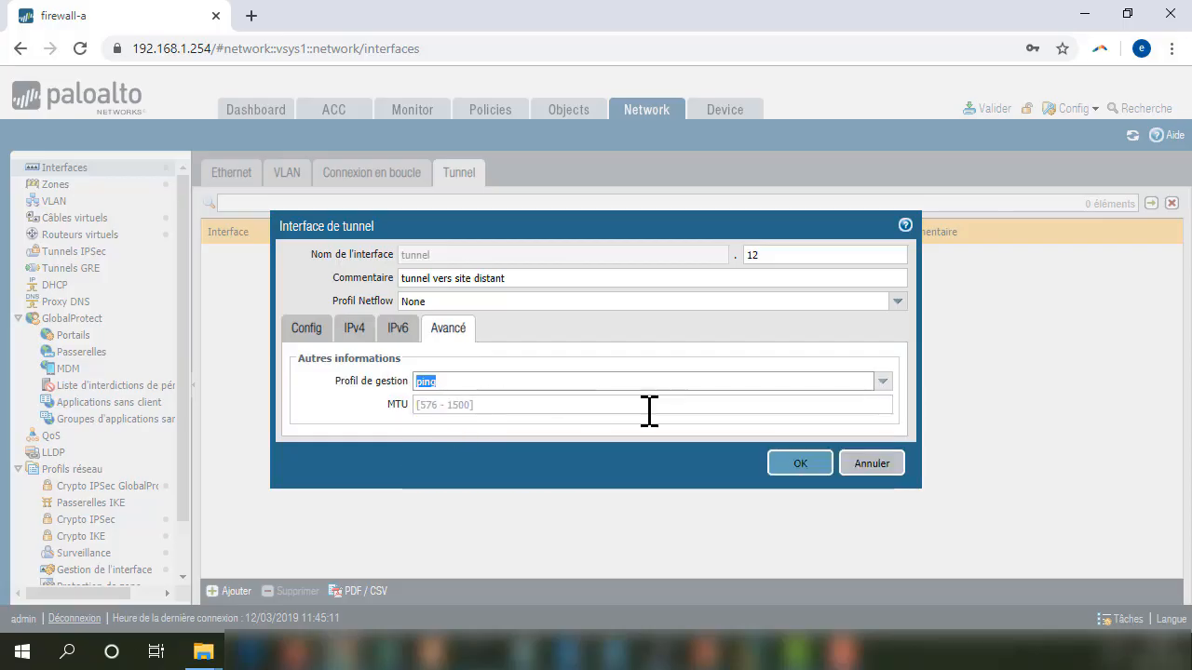
left_click(799, 466)
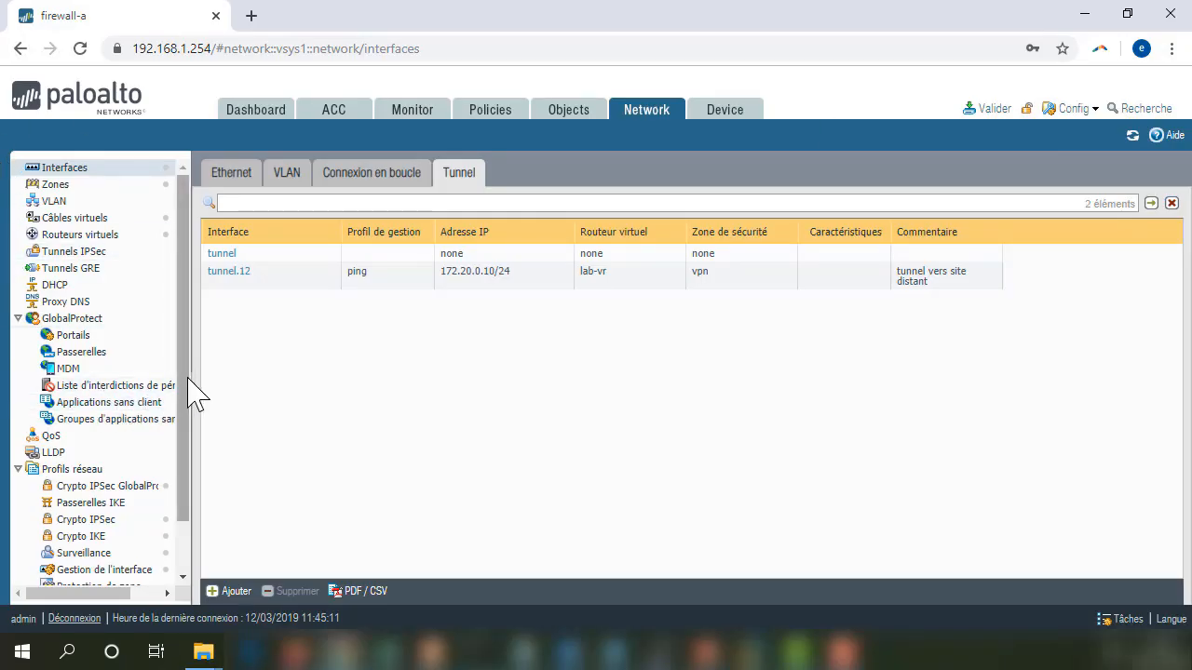
Step: Add a new IKE gateway named site-distant-ike-gw, keeping its version at IKEv1 only mode
left_click_drag(187, 379, 190, 385)
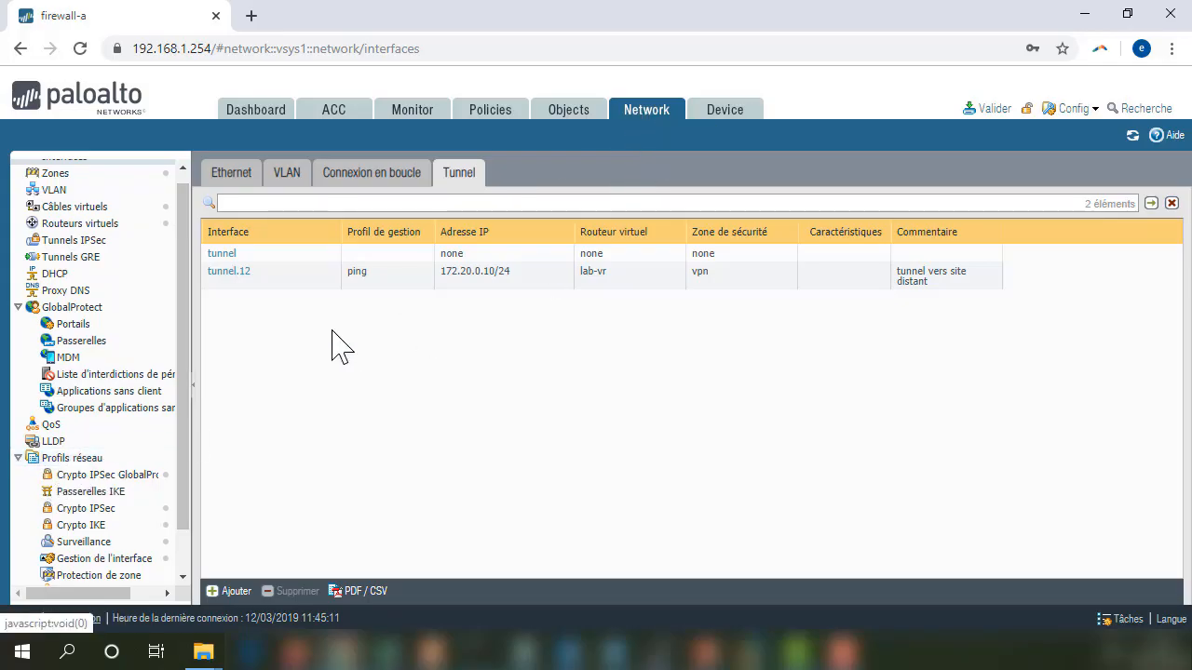
left_click(111, 494)
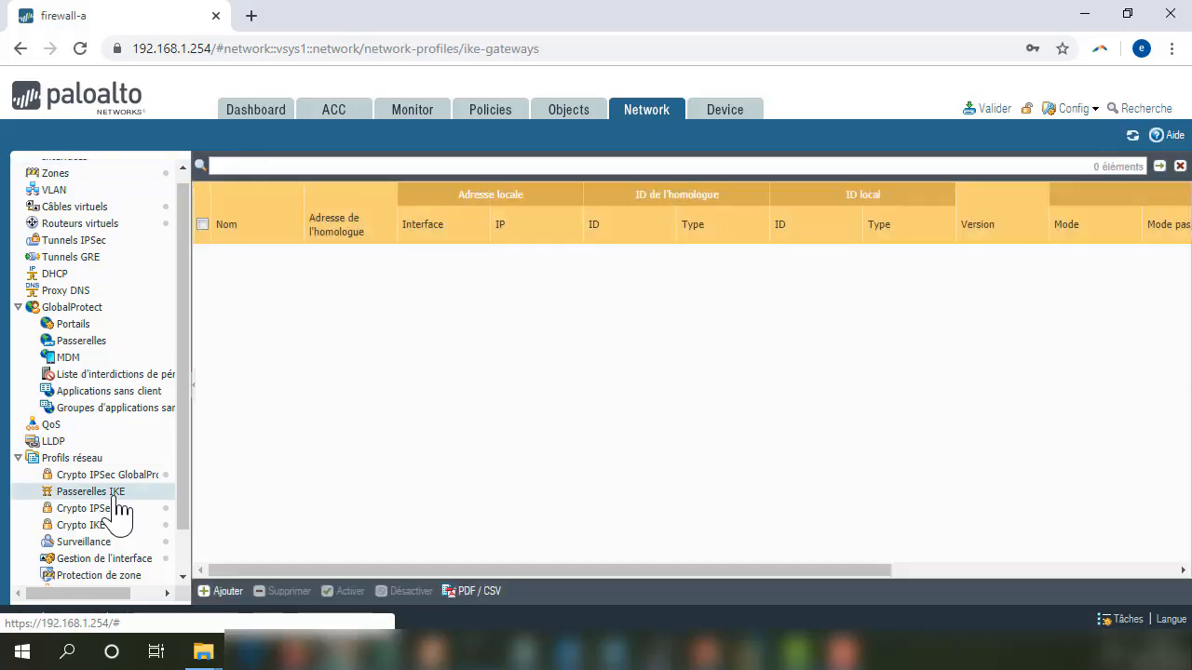
left_click(217, 596)
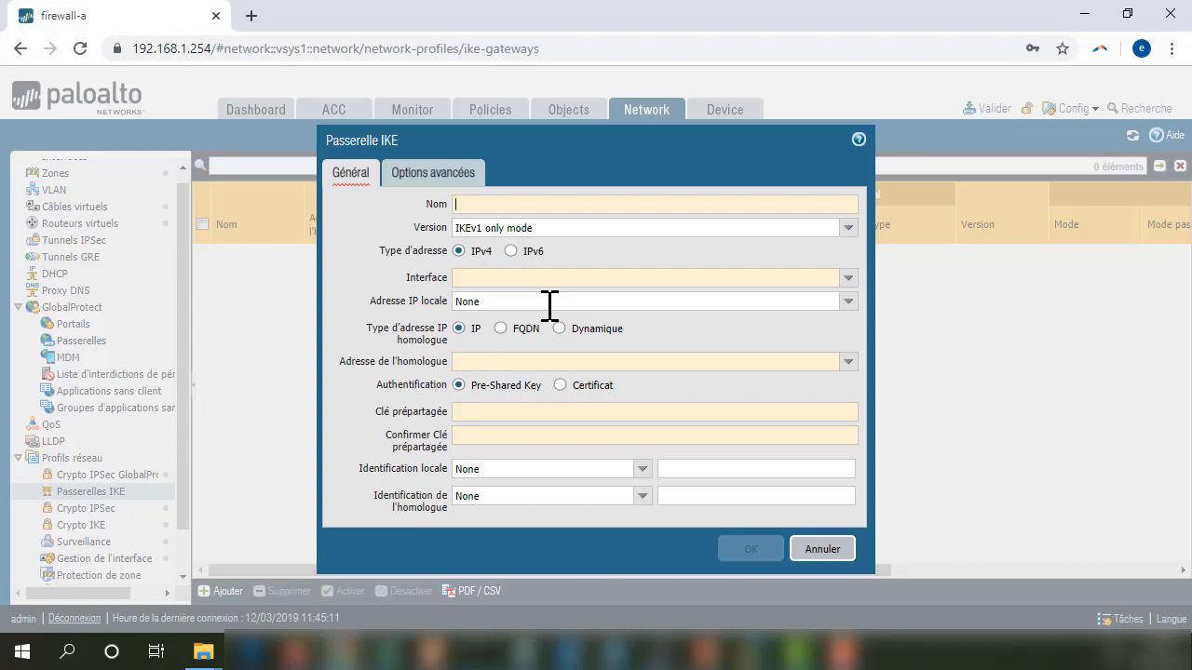
type("site")
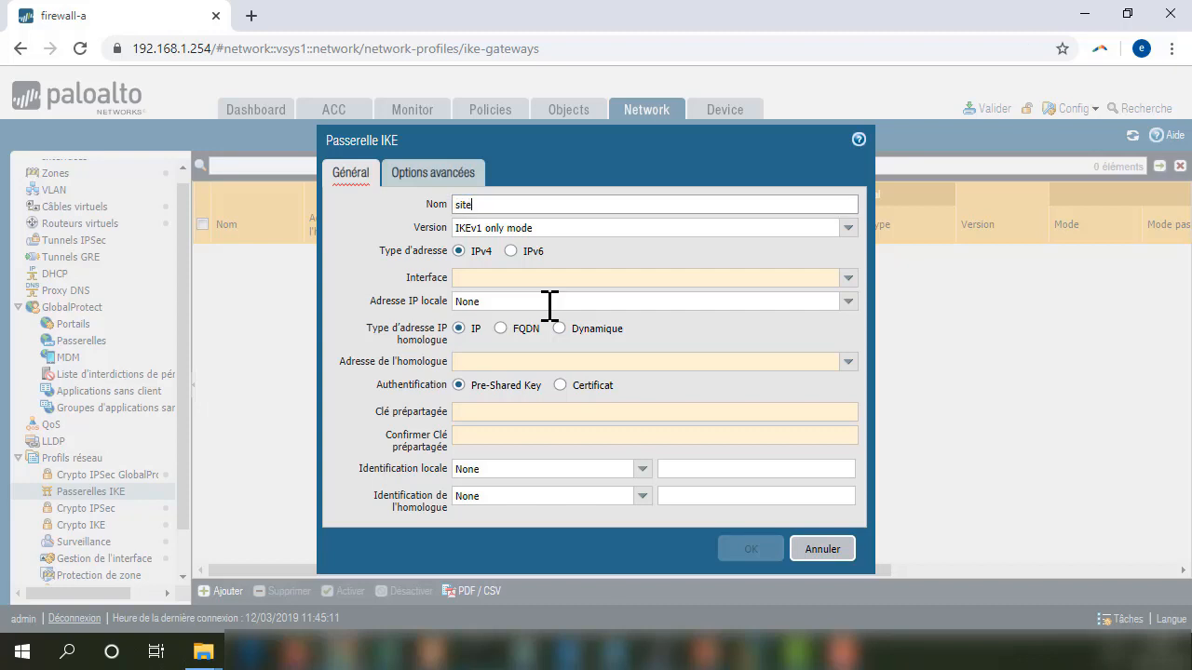
type("-dita")
key("BackSpace")
key("BackSpace")
key("BackSpace")
key("BackSpace")
type("stant-ike-gw")
left_click(847, 230)
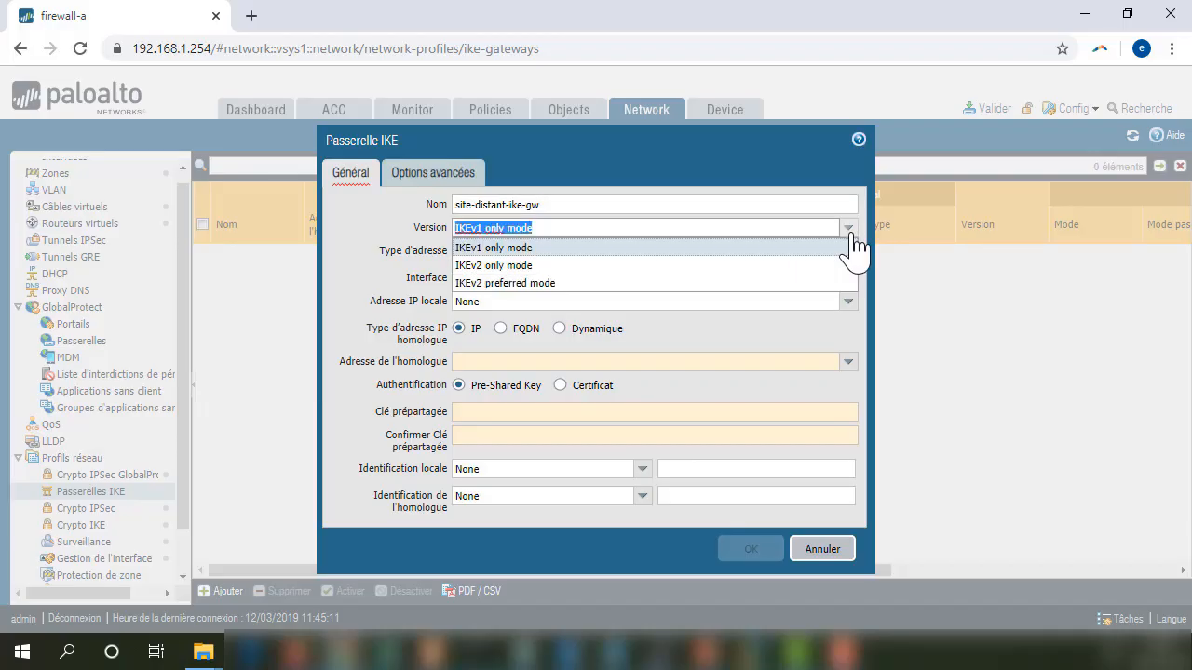
left_click(398, 257)
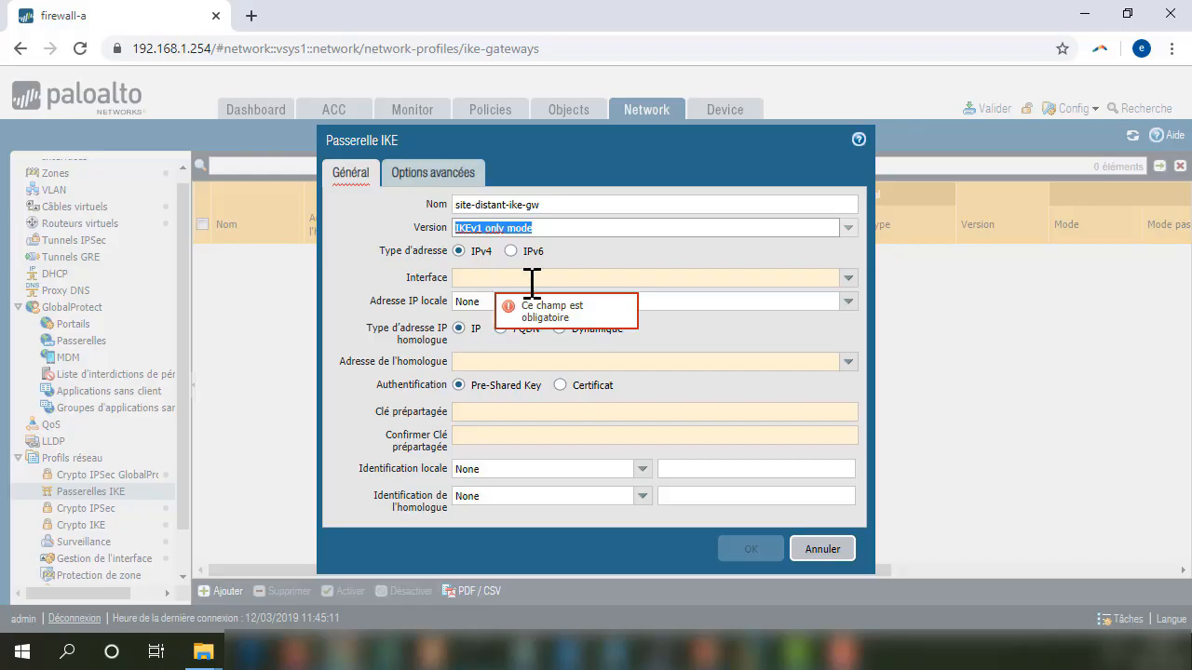
Step: Set the IKE gateway's interface to ethernet1/1 and its local IP address to 203.0.113.20/24
left_click(848, 279)
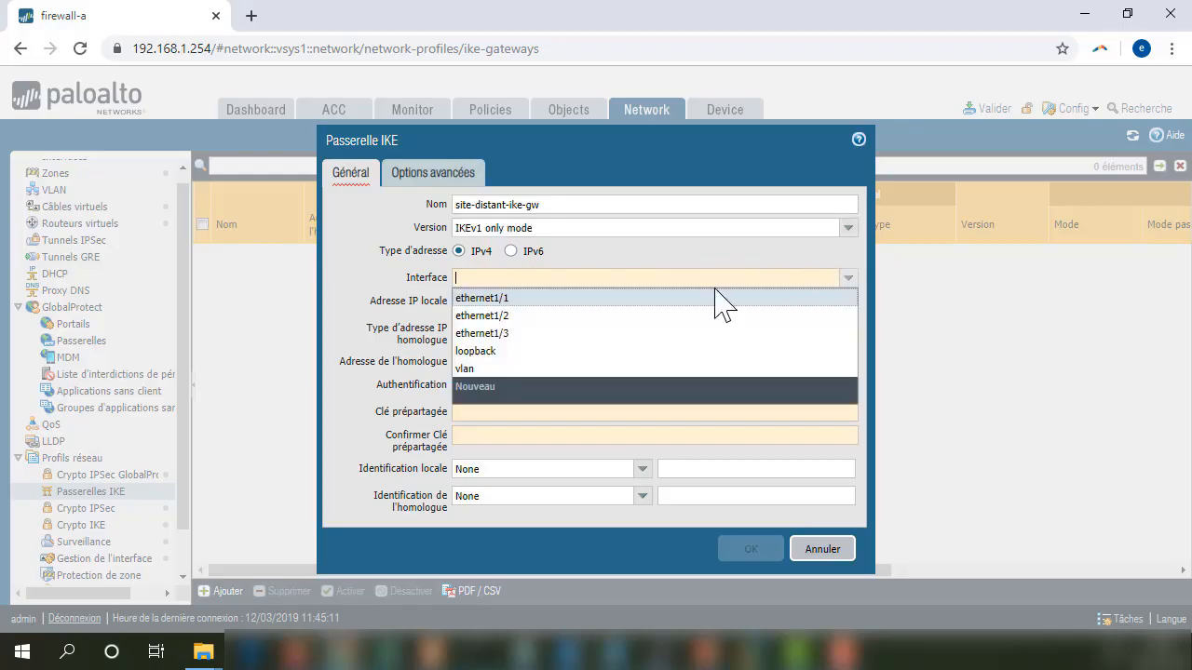
left_click(494, 298)
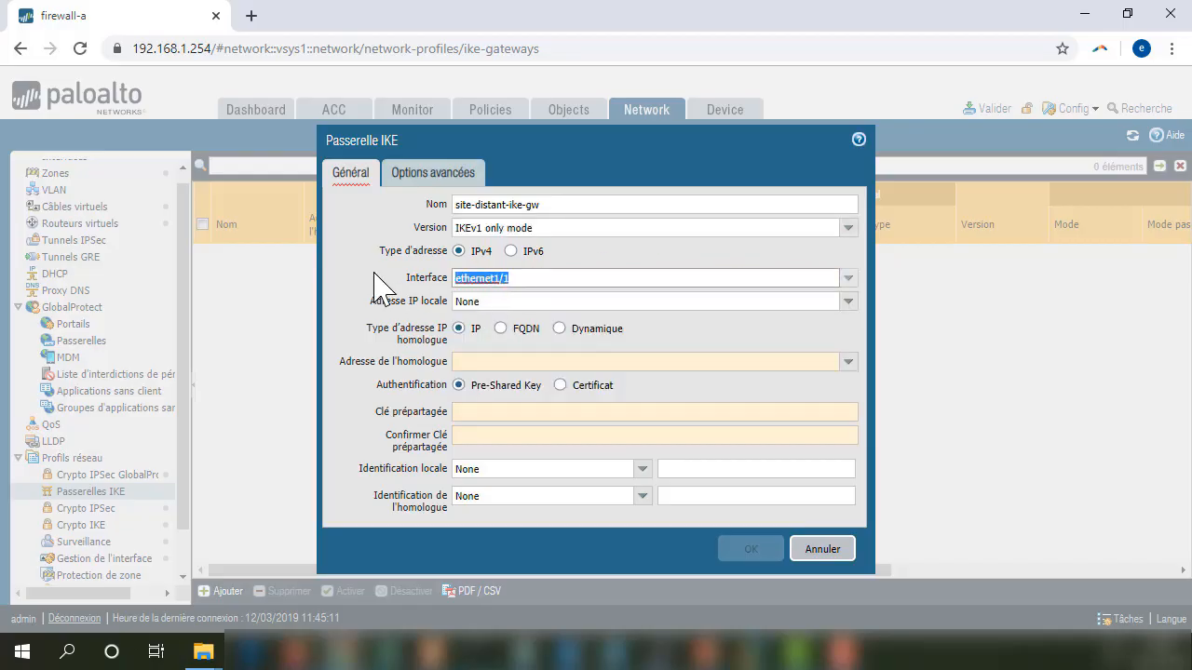
left_click(493, 301)
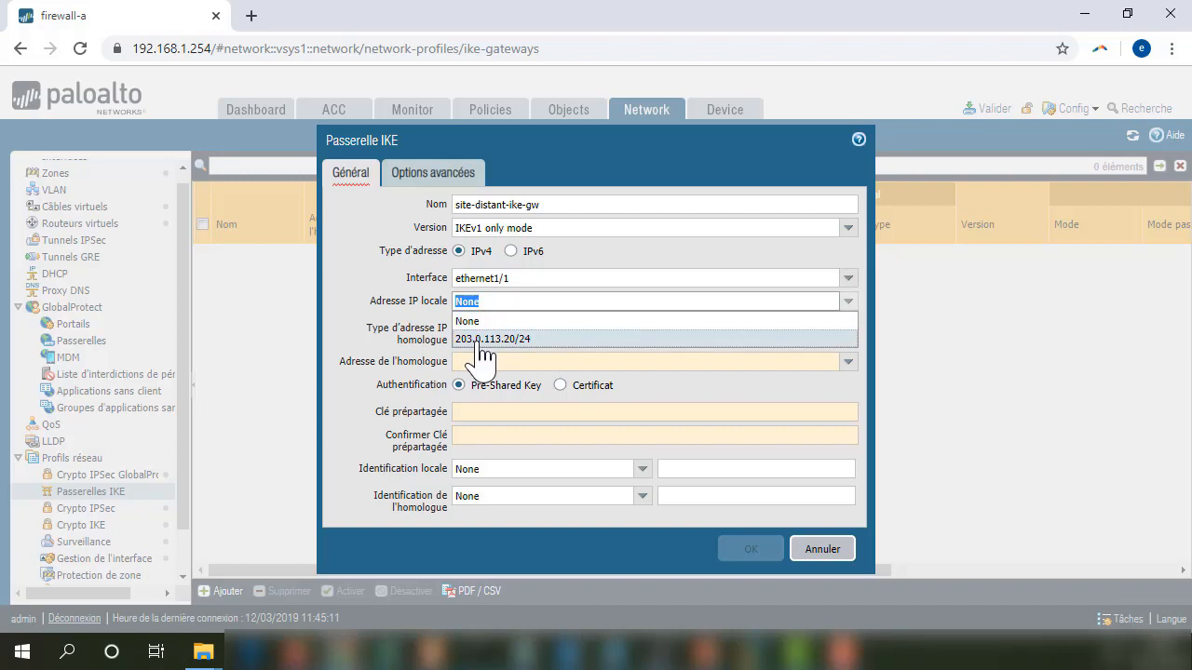
left_click(507, 341)
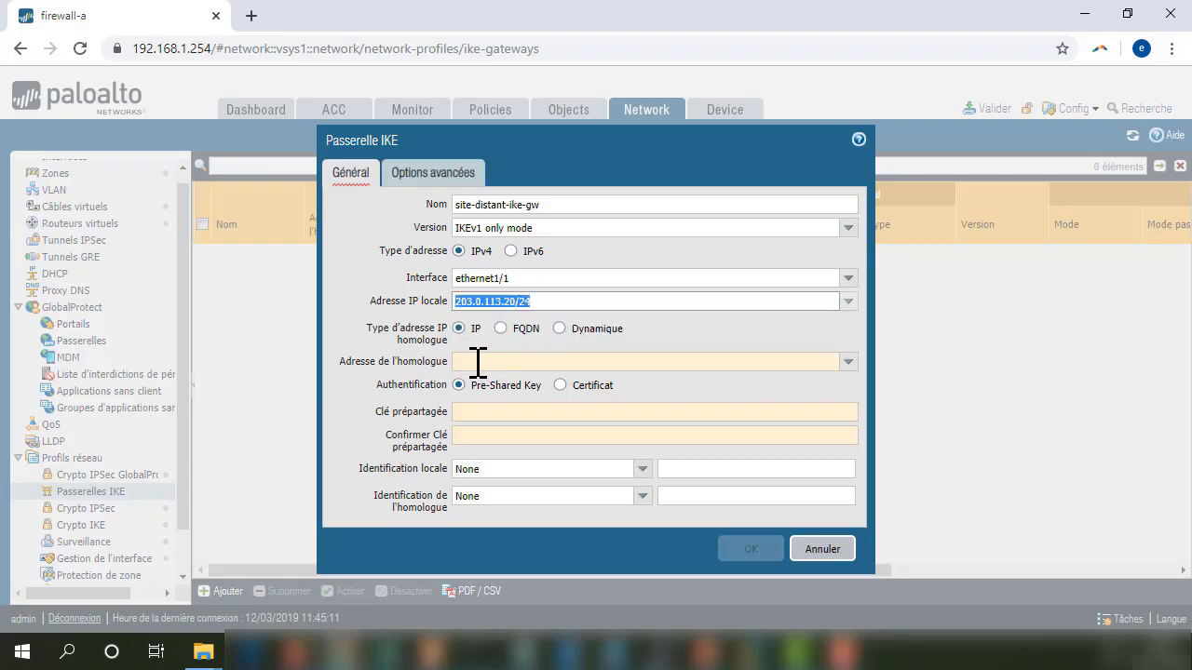
Step: Set the IKE gateway's peer address to 204.0.114.254
left_click(478, 362)
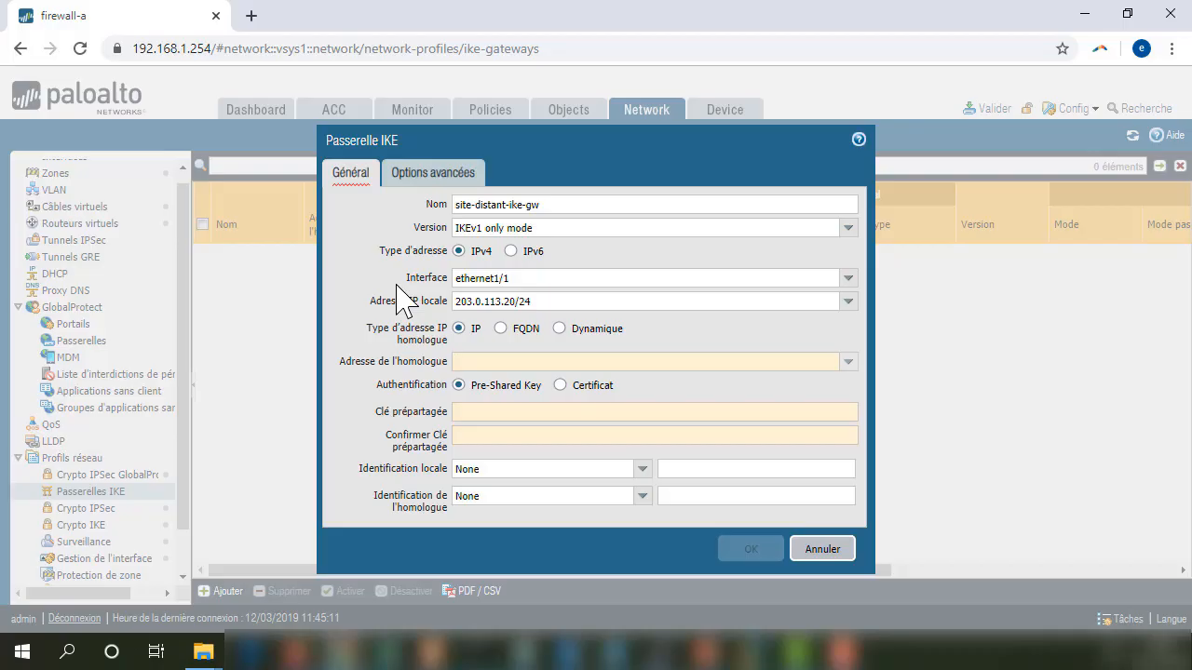
type("20")
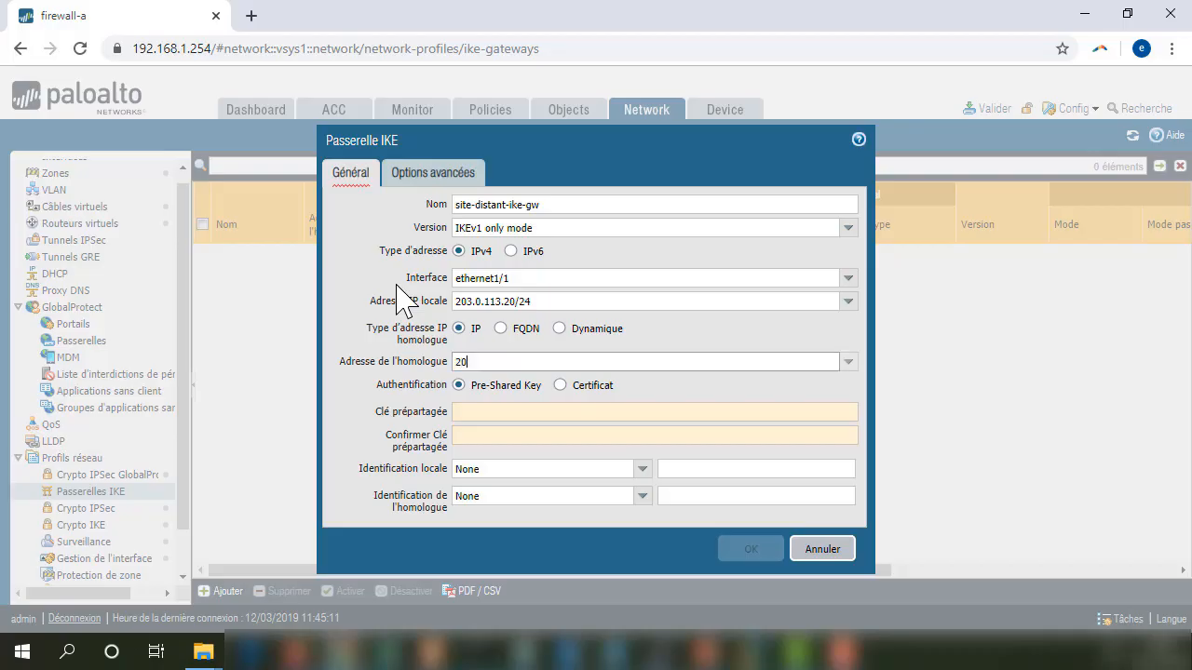
type("4.")
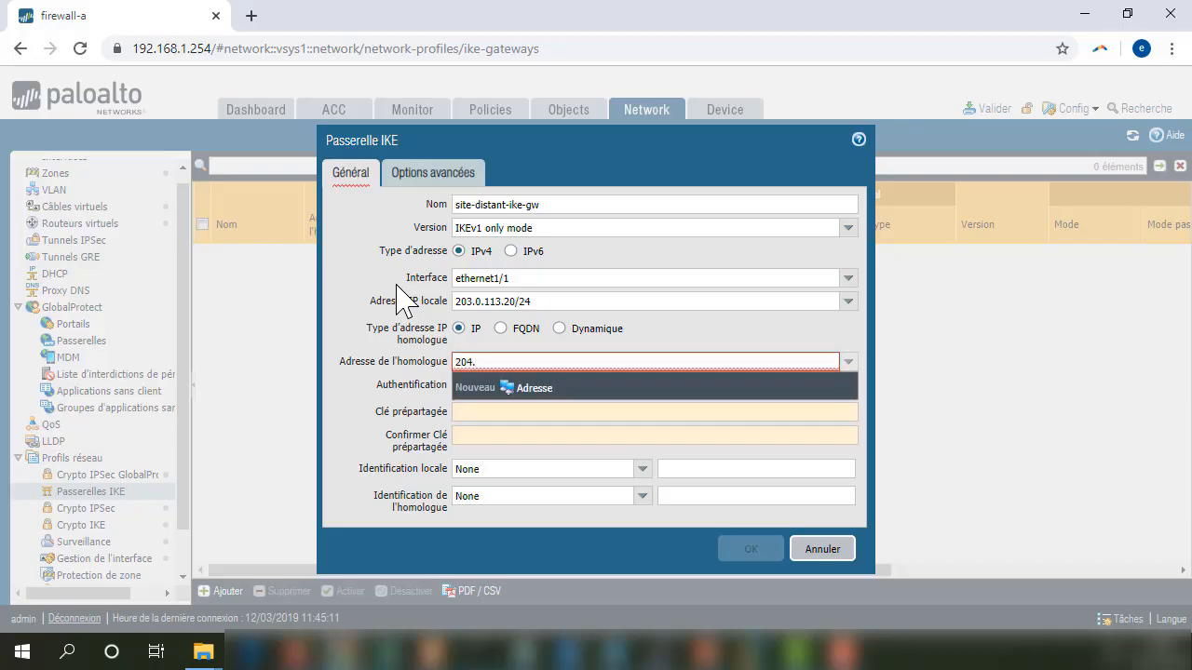
type("0.114.254")
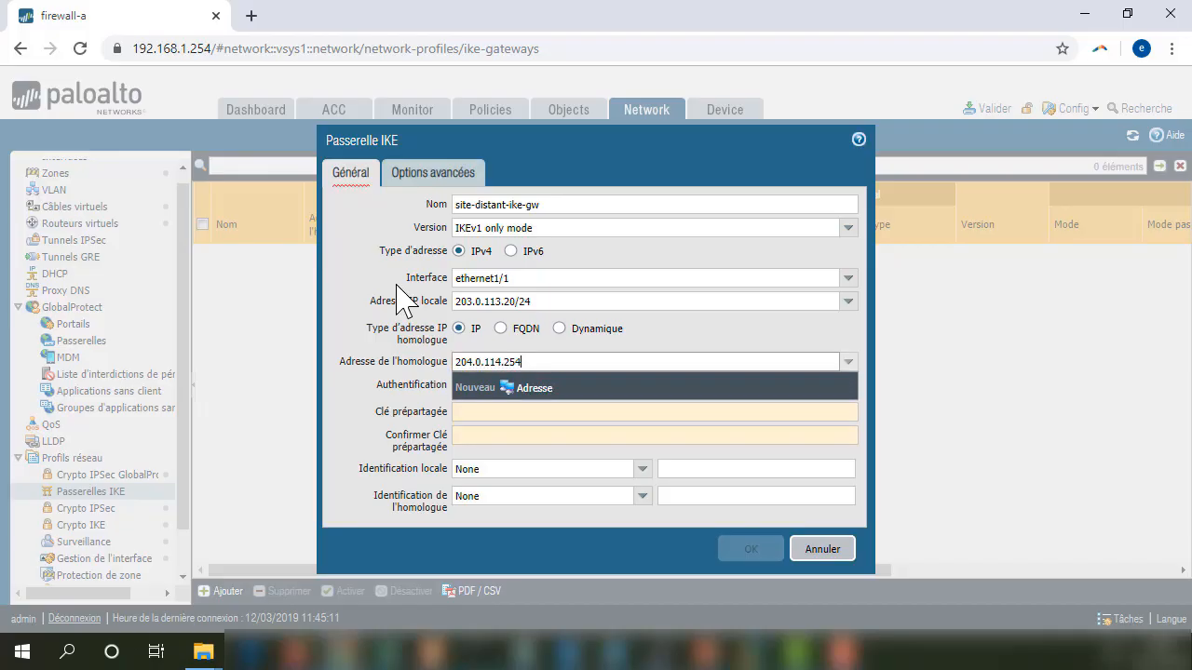
left_click(400, 285)
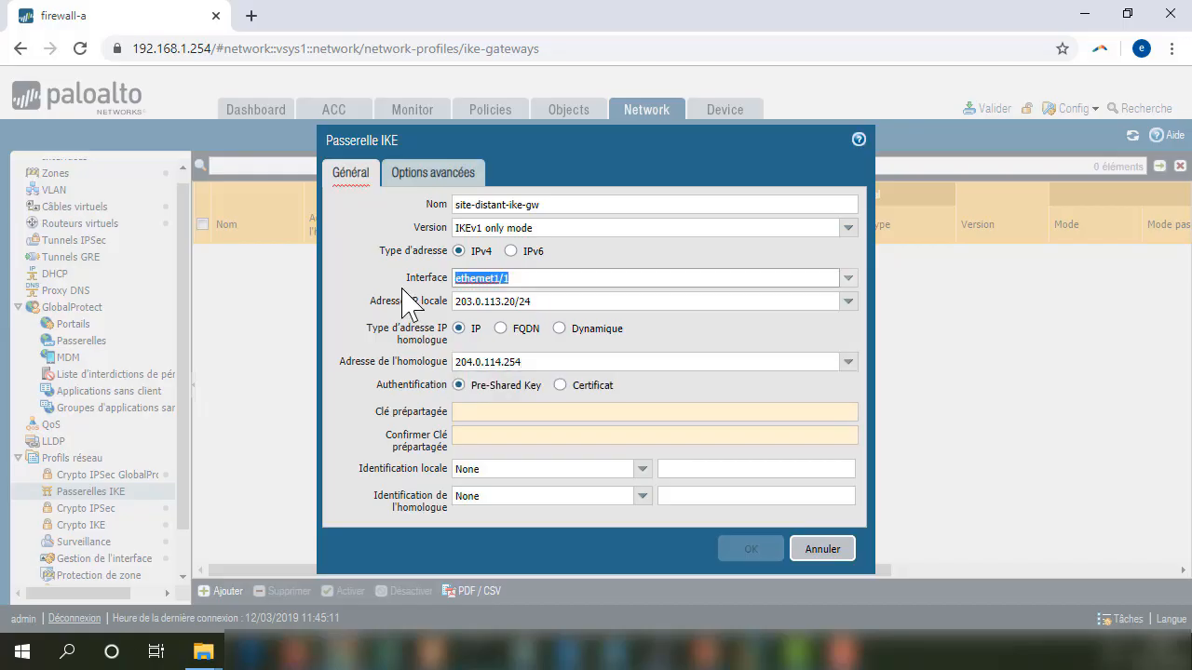
left_click(546, 364)
left_click(547, 364)
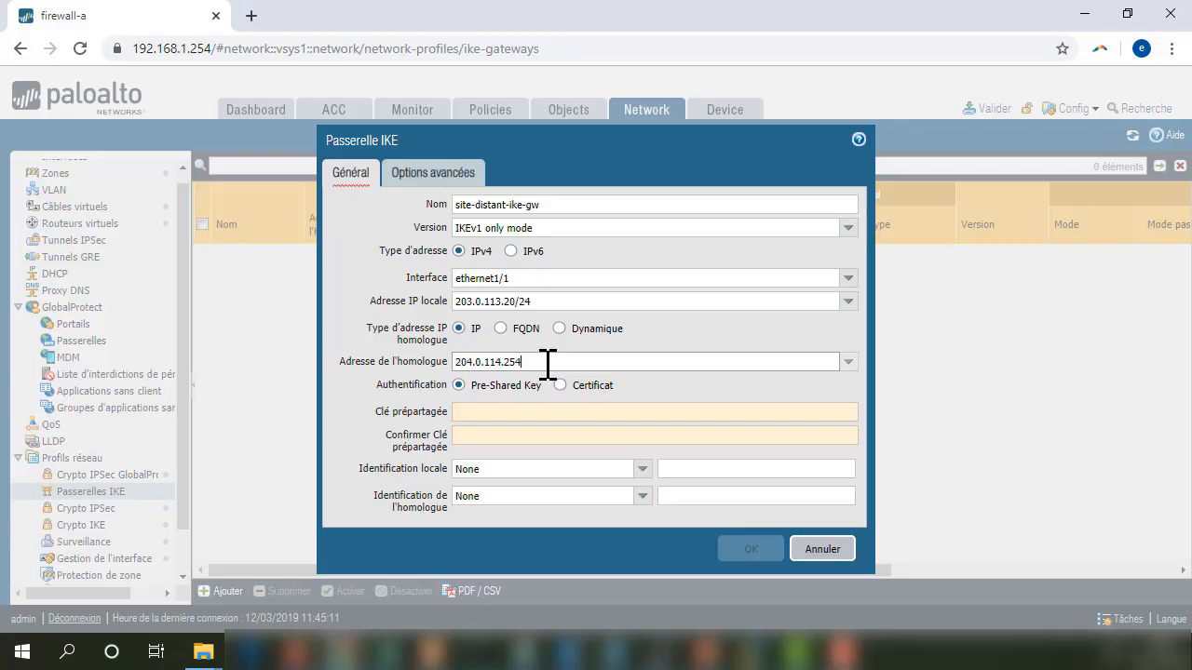
Step: Enter the pre-shared key for the IKE gateway and repeat it in the confirmation field
left_click(503, 412)
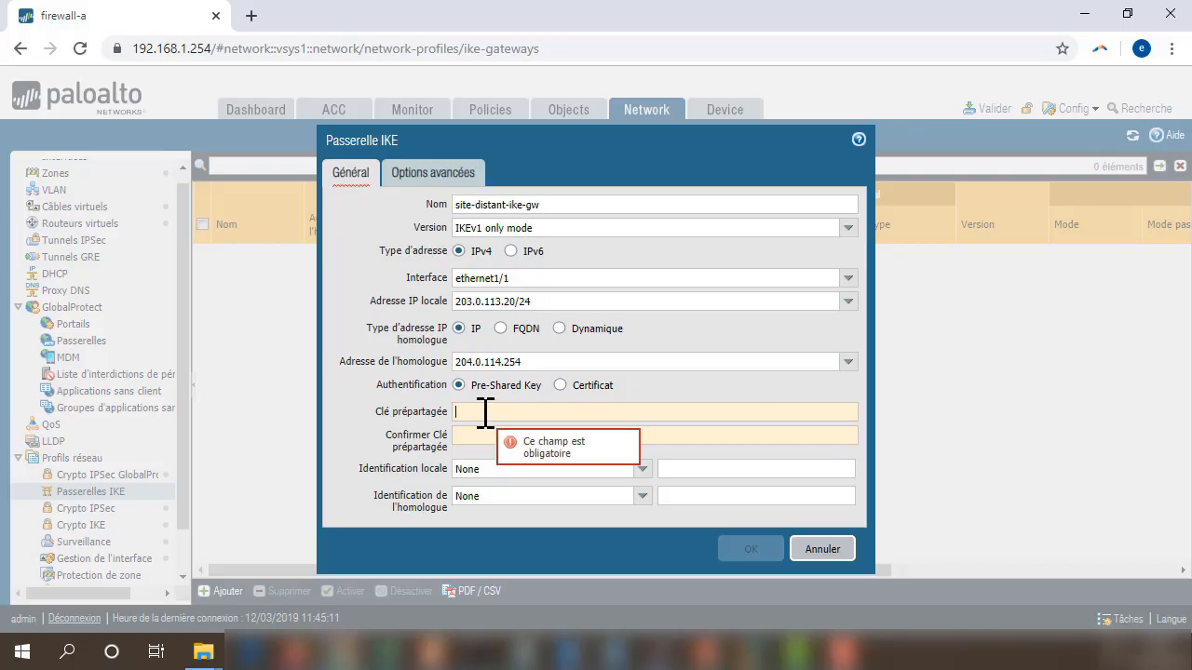
type("••••••")
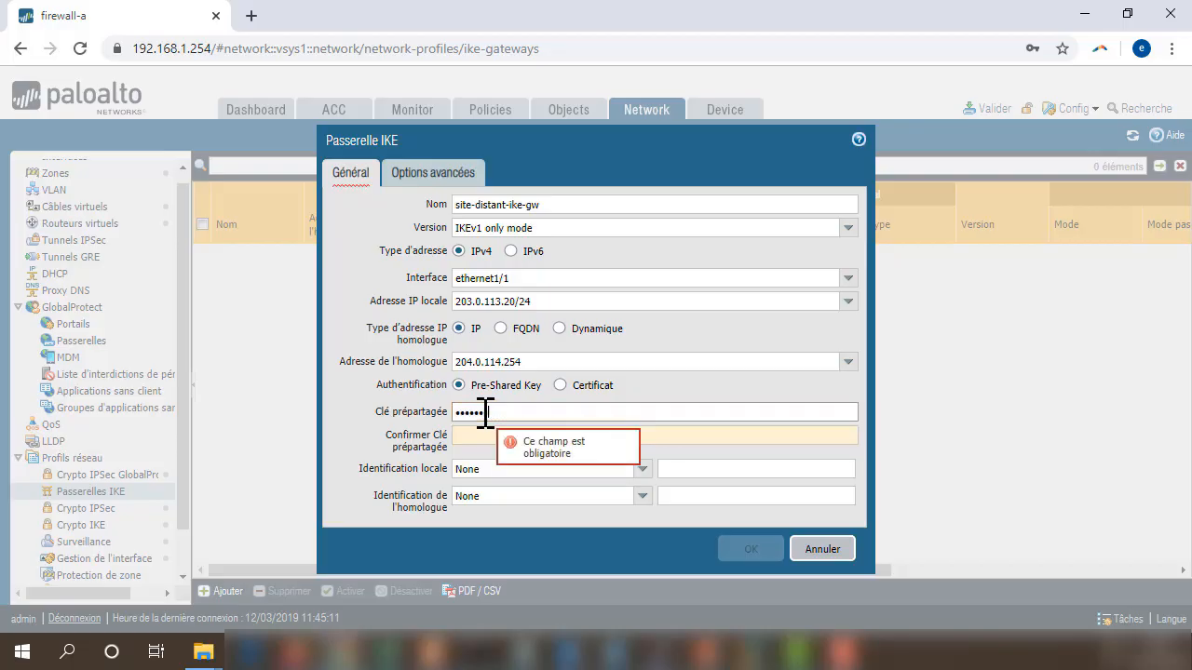
key("Tab")
type("•••••")
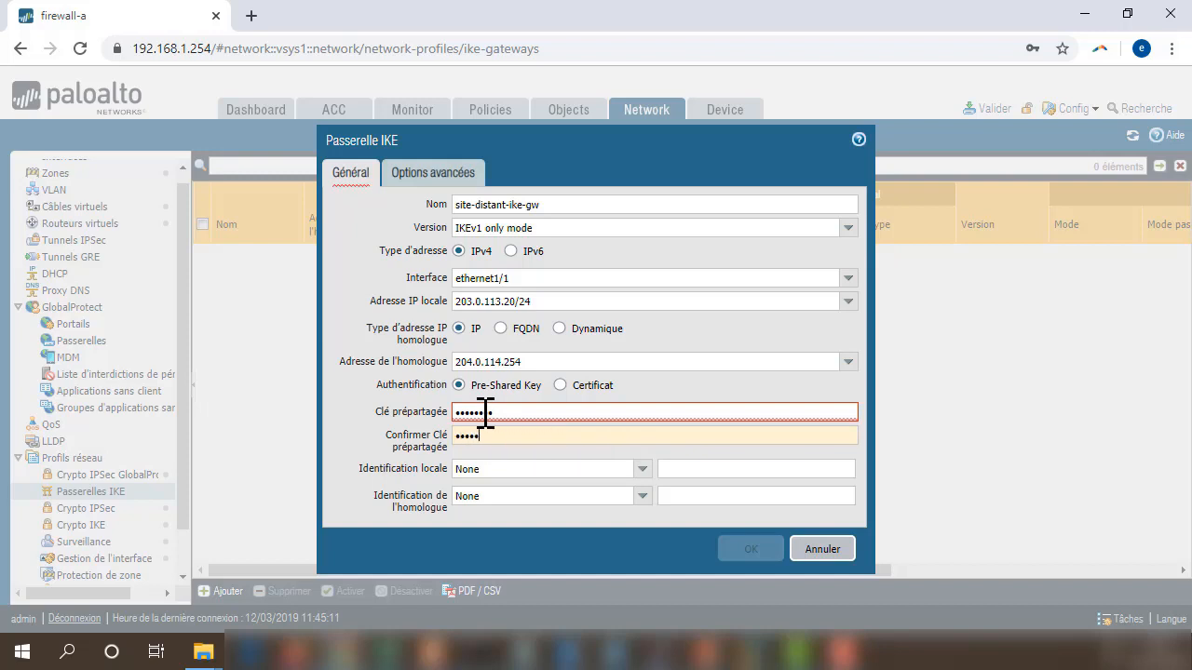
key("BackSpace")
key("BackSpace")
key("BackSpace")
key("BackSpace")
key("BackSpace")
type("••••••••")
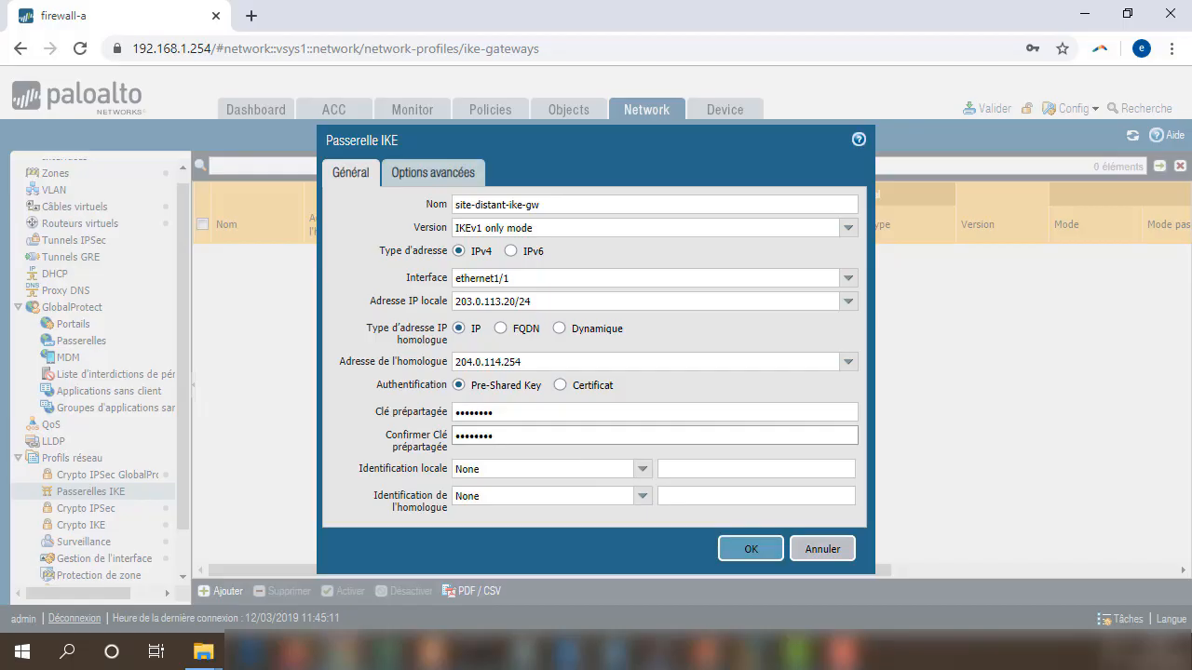
left_click(641, 469)
left_click(475, 524)
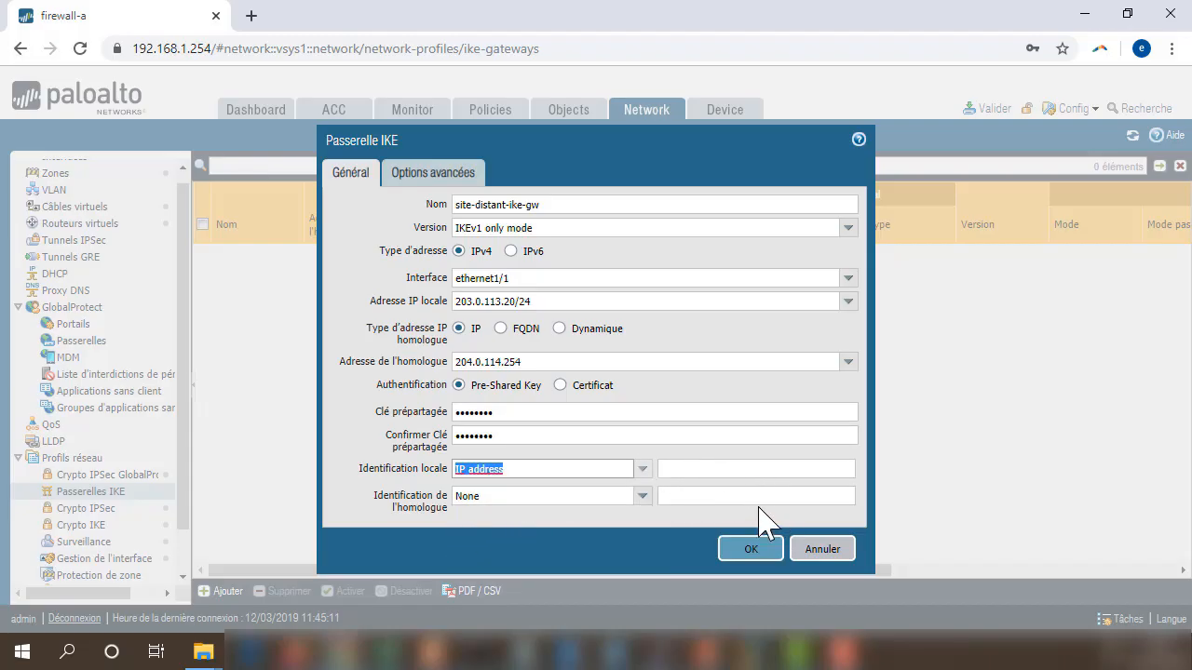
left_click(642, 469)
left_click(468, 486)
left_click(408, 466)
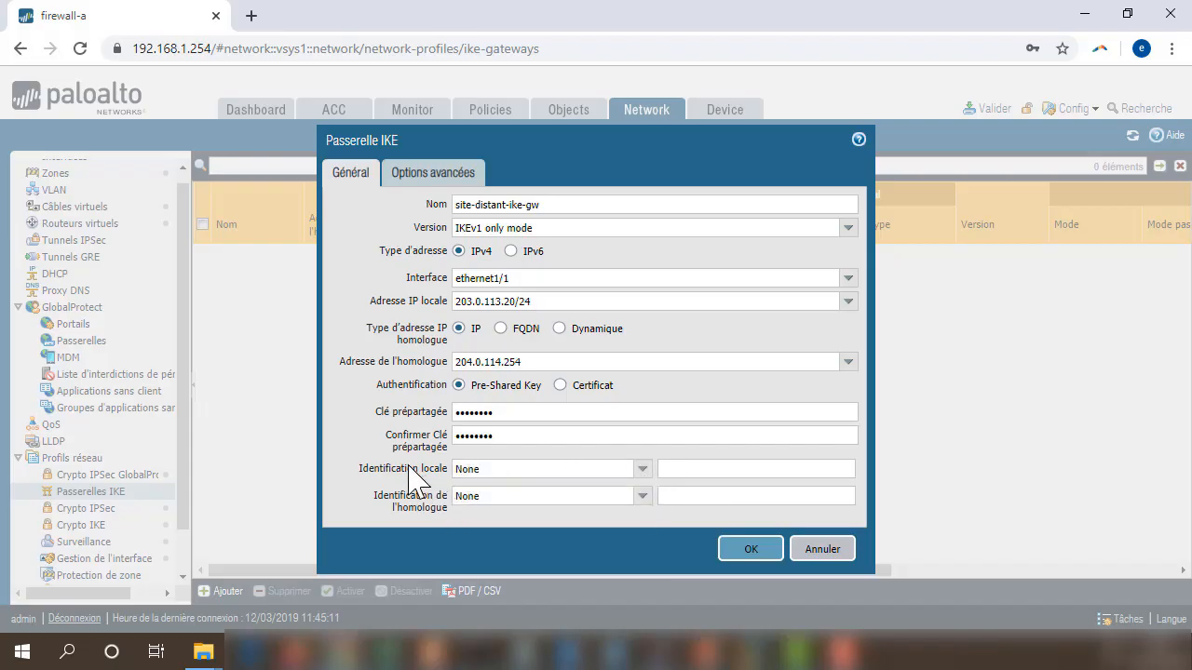
Step: In the gateway's advanced options, keep passive mode off and create a new IKE crypto profile named AES256-DH2-SHA2
left_click(421, 181)
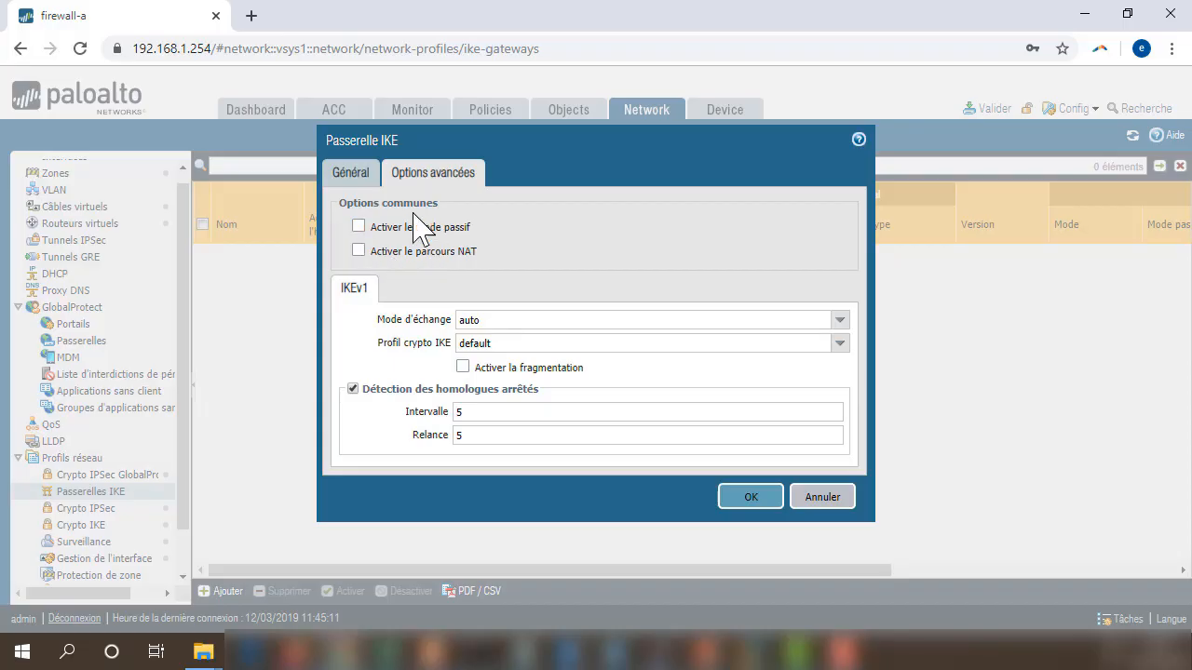
left_click(361, 228)
left_click(359, 227)
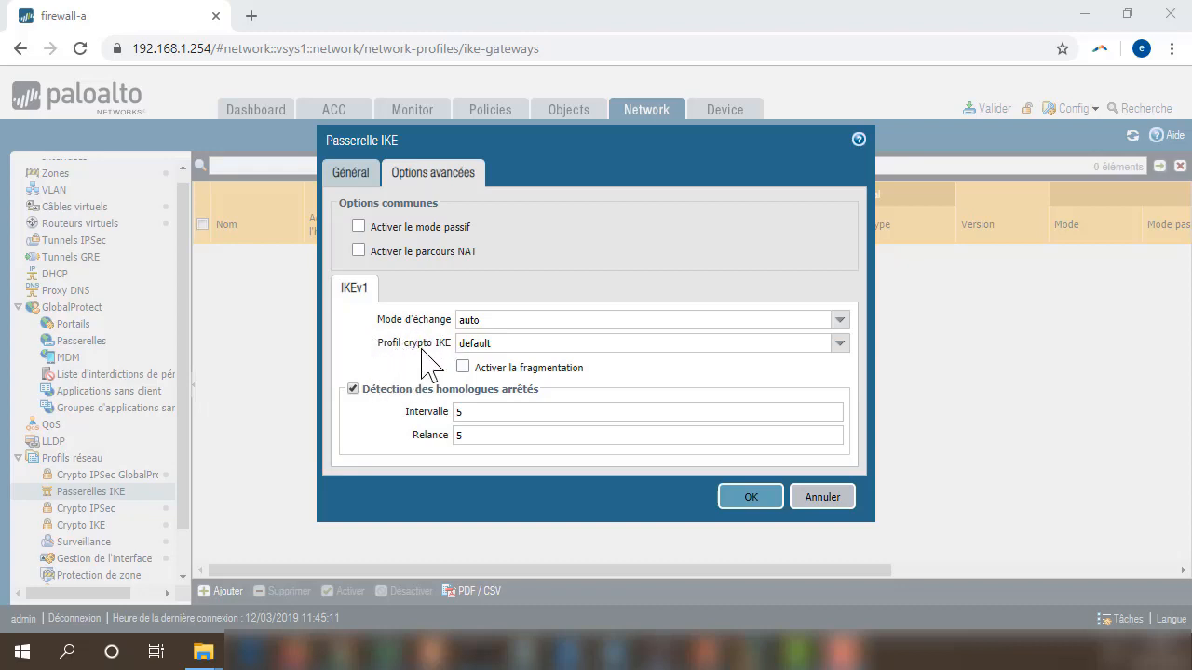
left_click(840, 344)
left_click(544, 423)
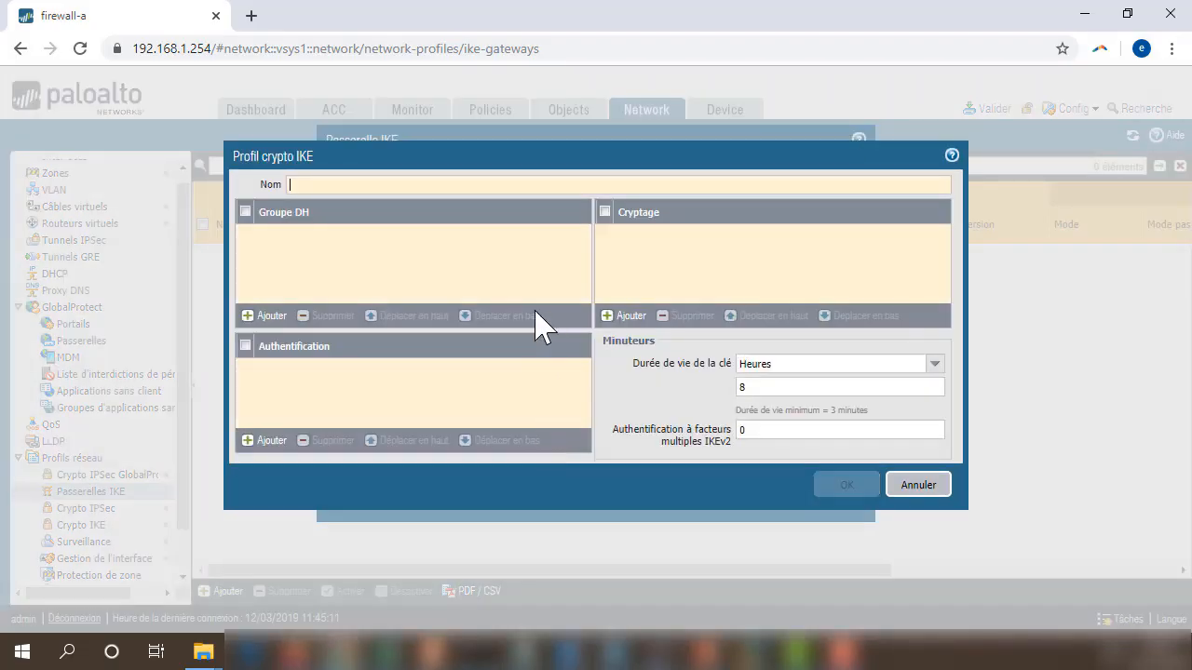
type("AE")
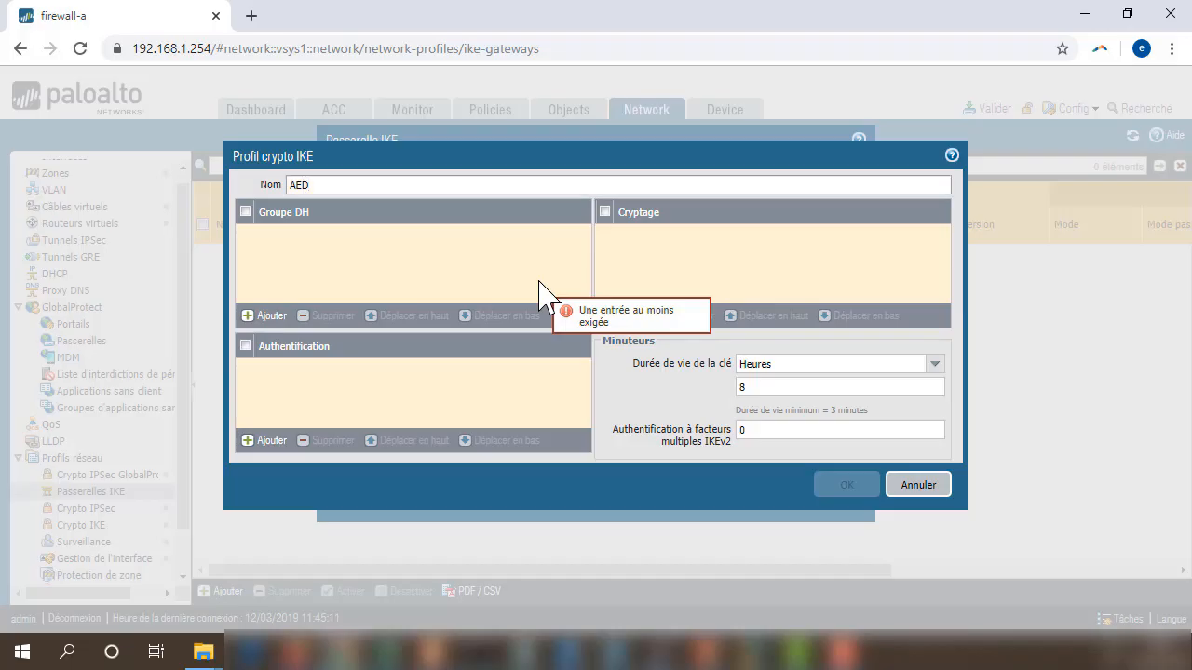
type("S")
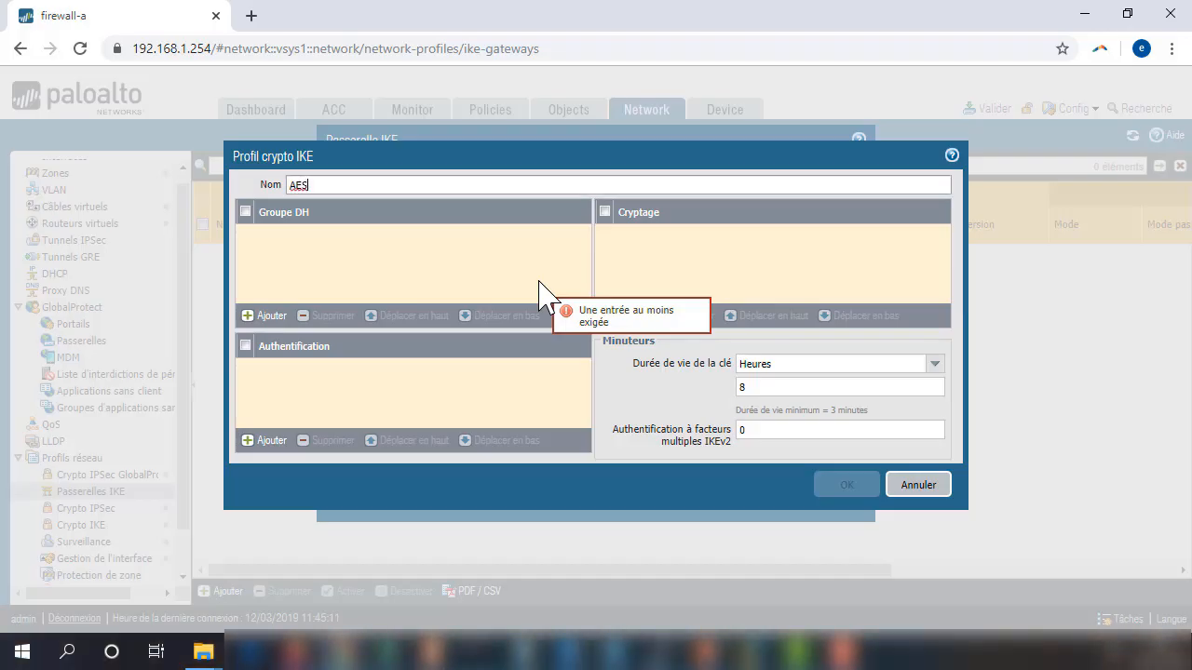
type("256")
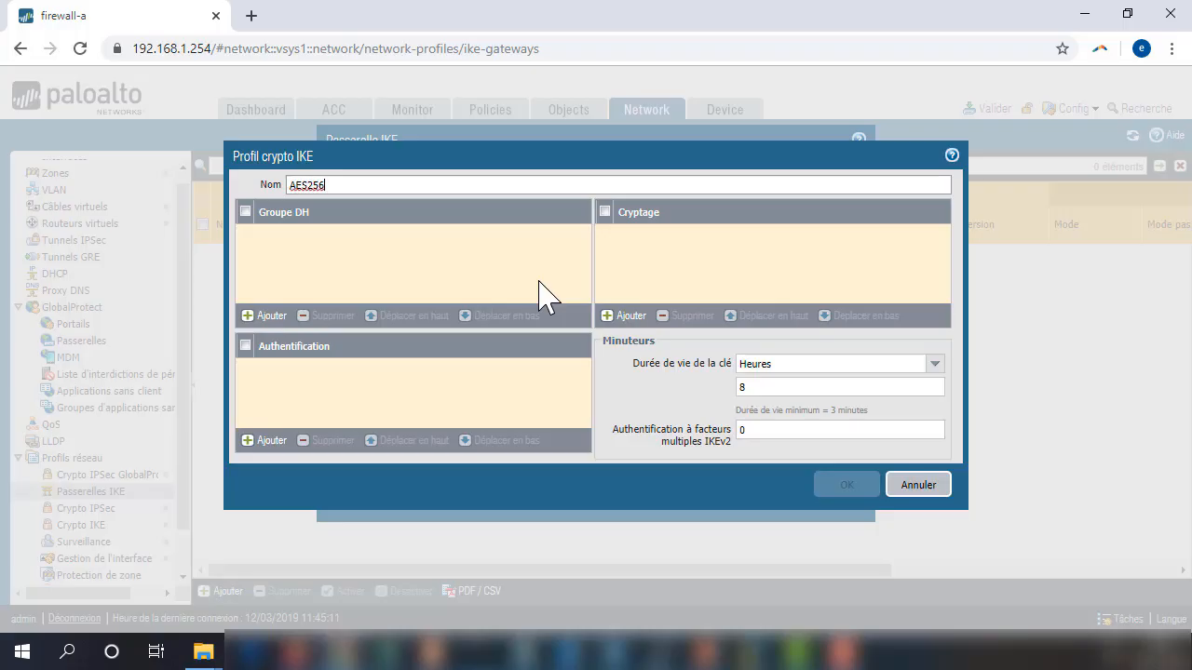
type("-DH2-SHA2")
Step: Add DH group group2 and sha256 authentication to the IKE crypto profile
mouse_move(236, 275)
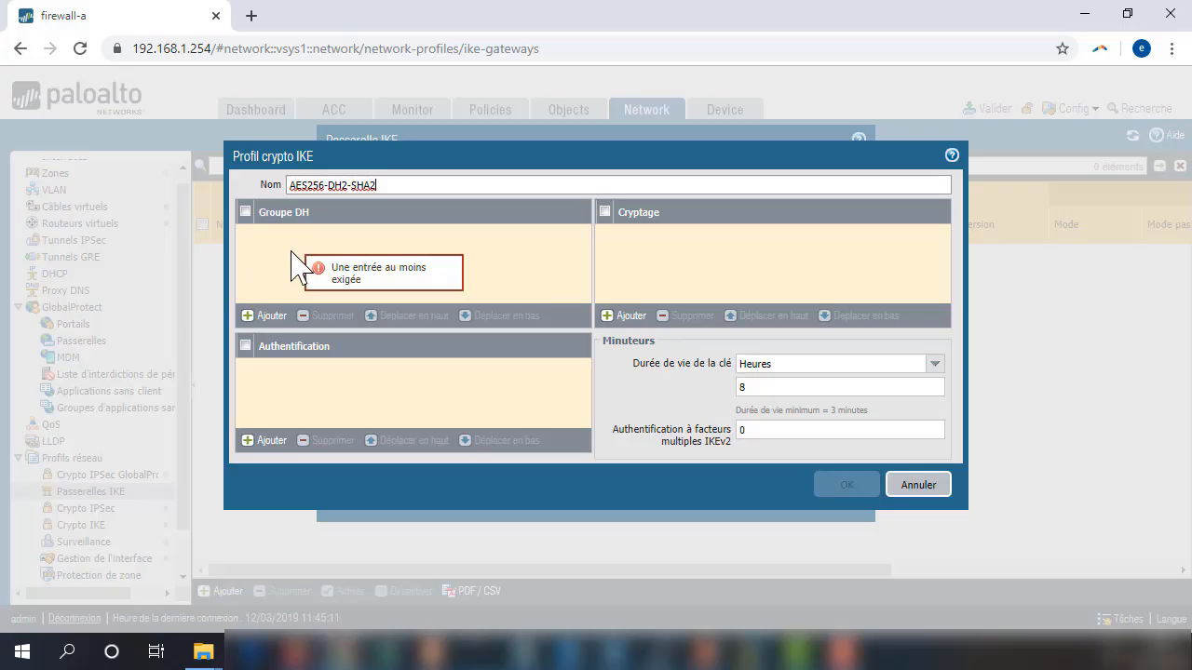
left_click(265, 316)
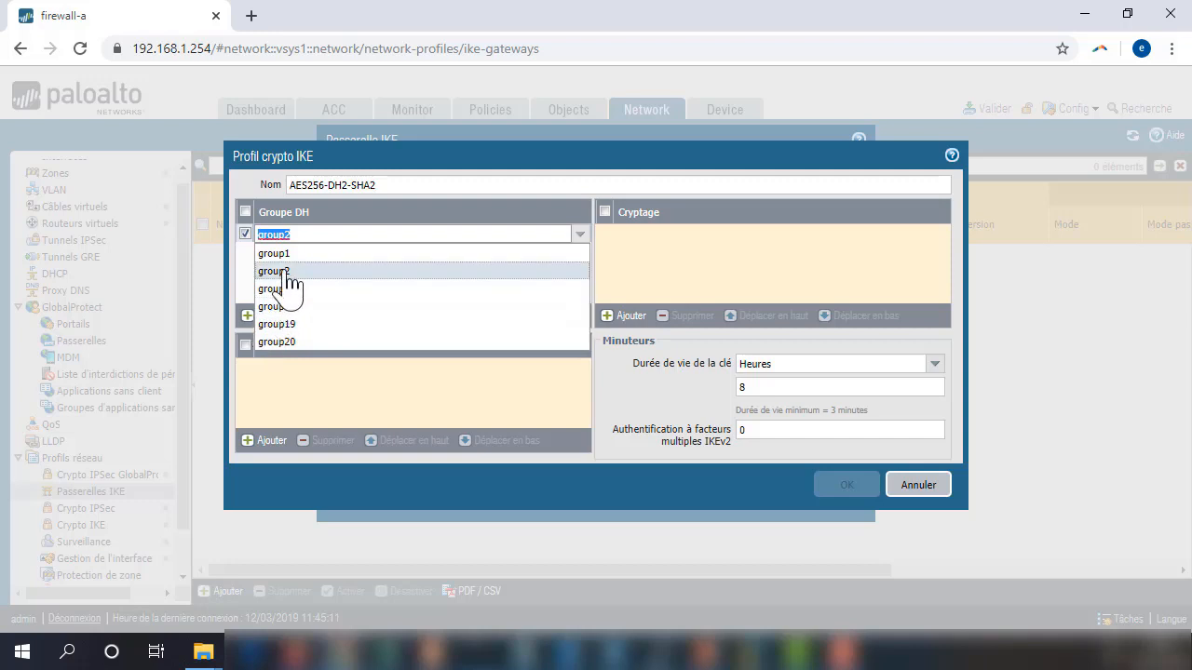
left_click(288, 273)
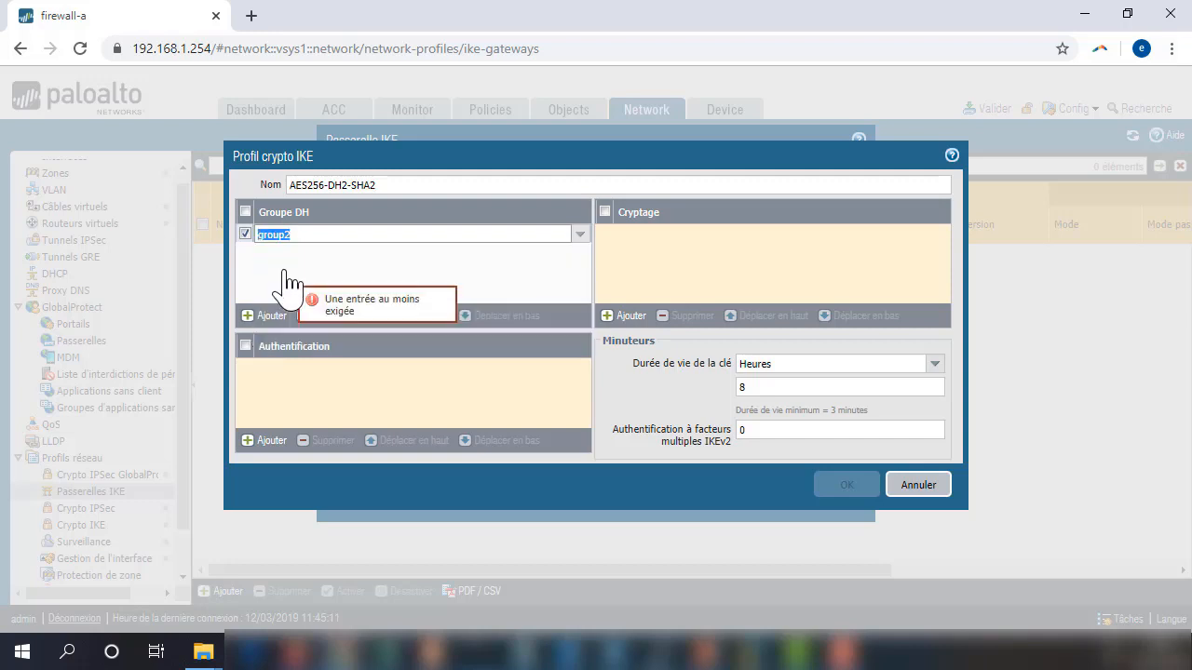
left_click(262, 442)
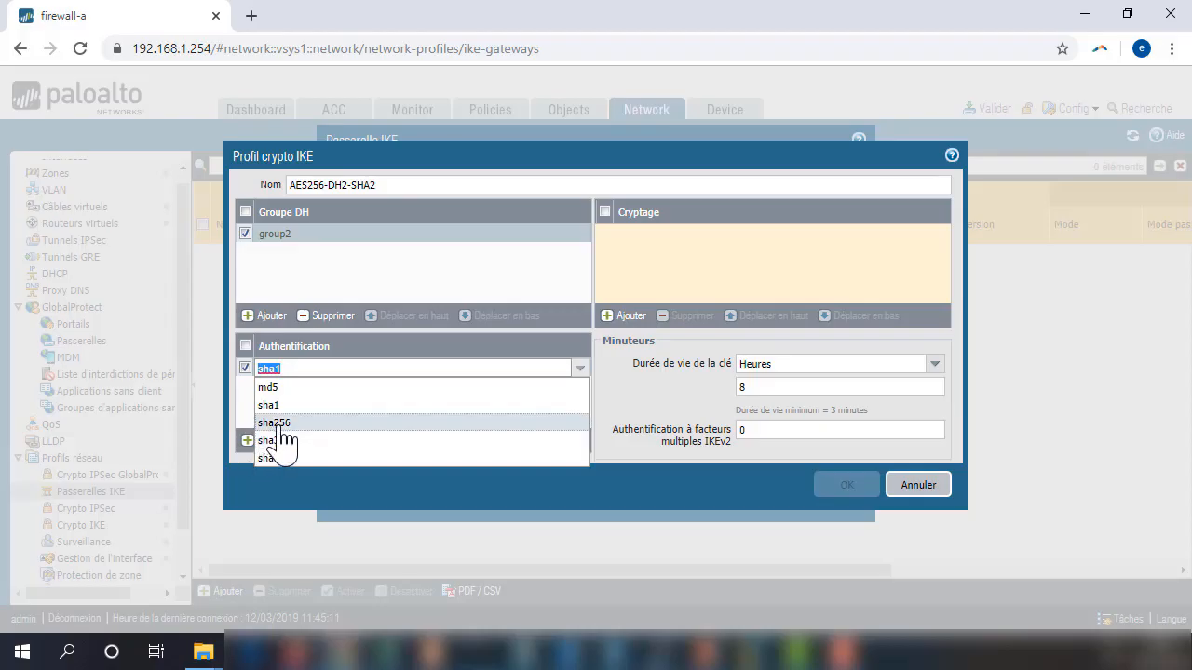
left_click(276, 423)
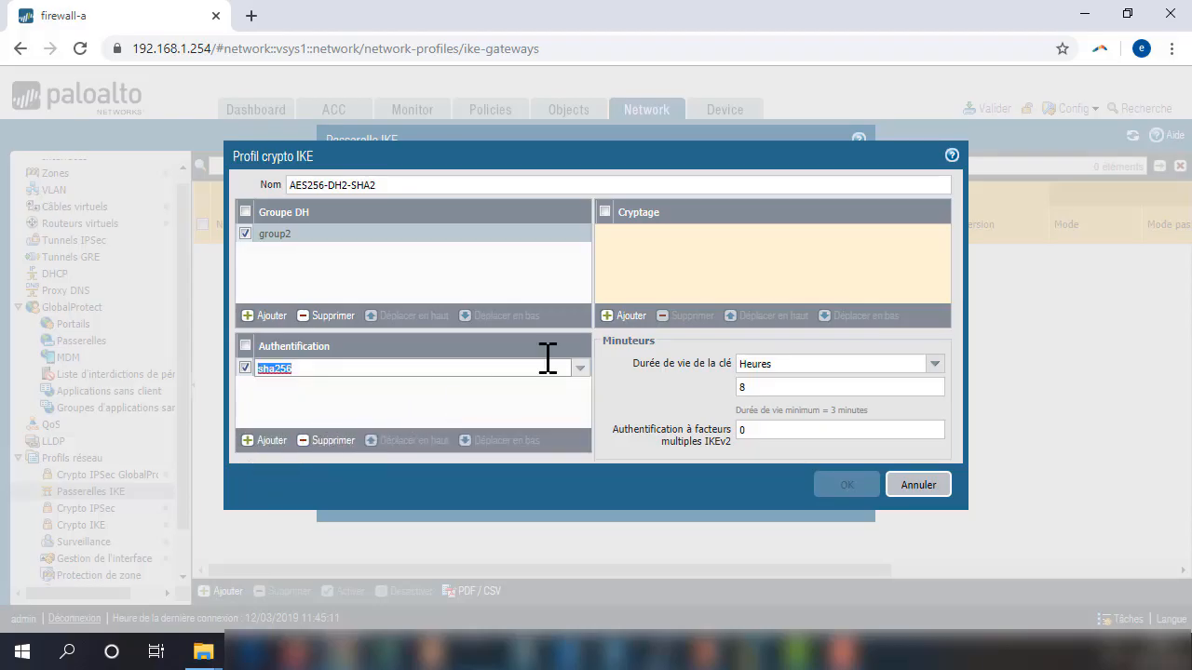
Step: Add aes-256-cbc encryption to the IKE crypto profile and save both the profile and the IKE gateway
left_click(629, 318)
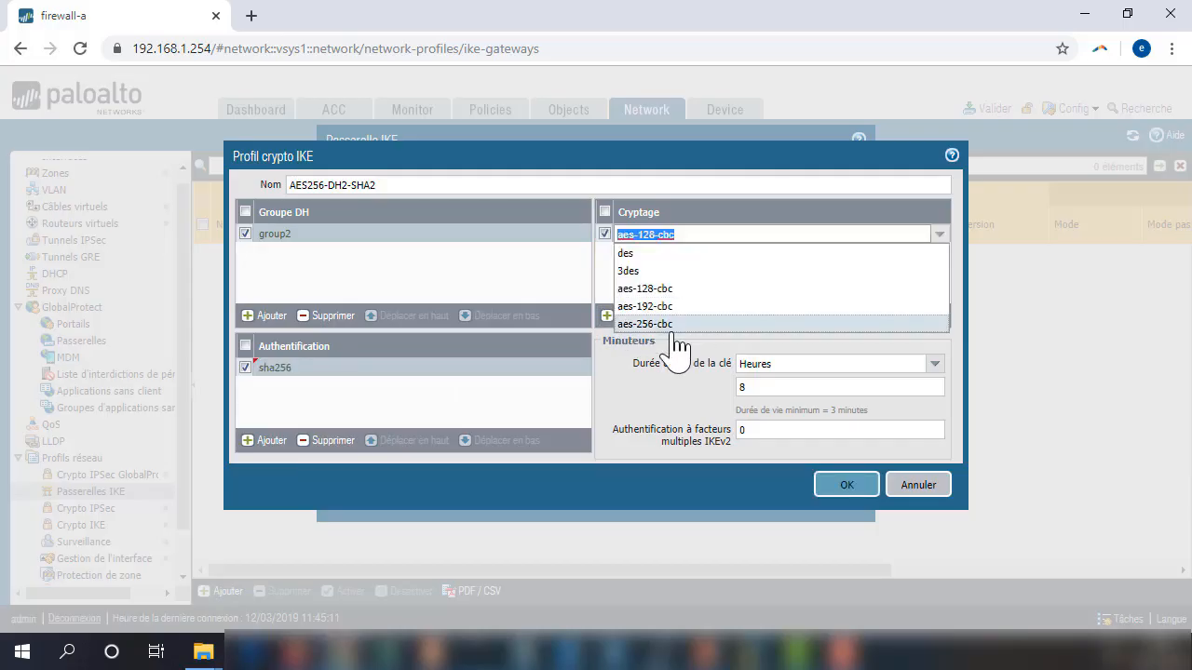
left_click(655, 325)
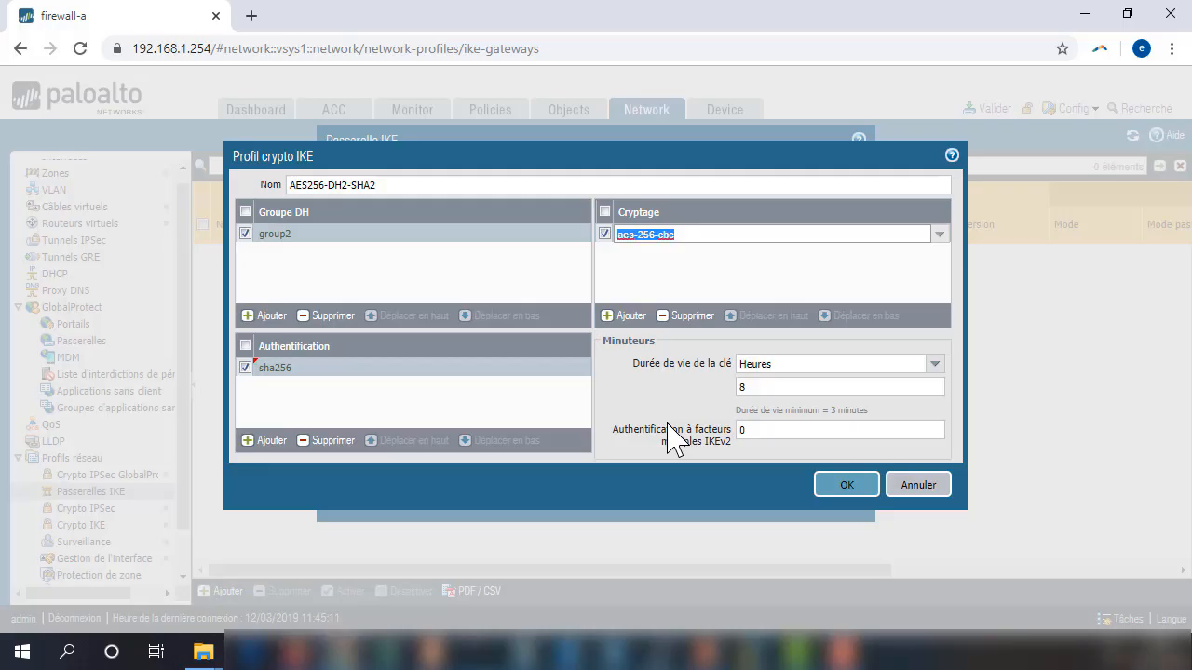
left_click(847, 485)
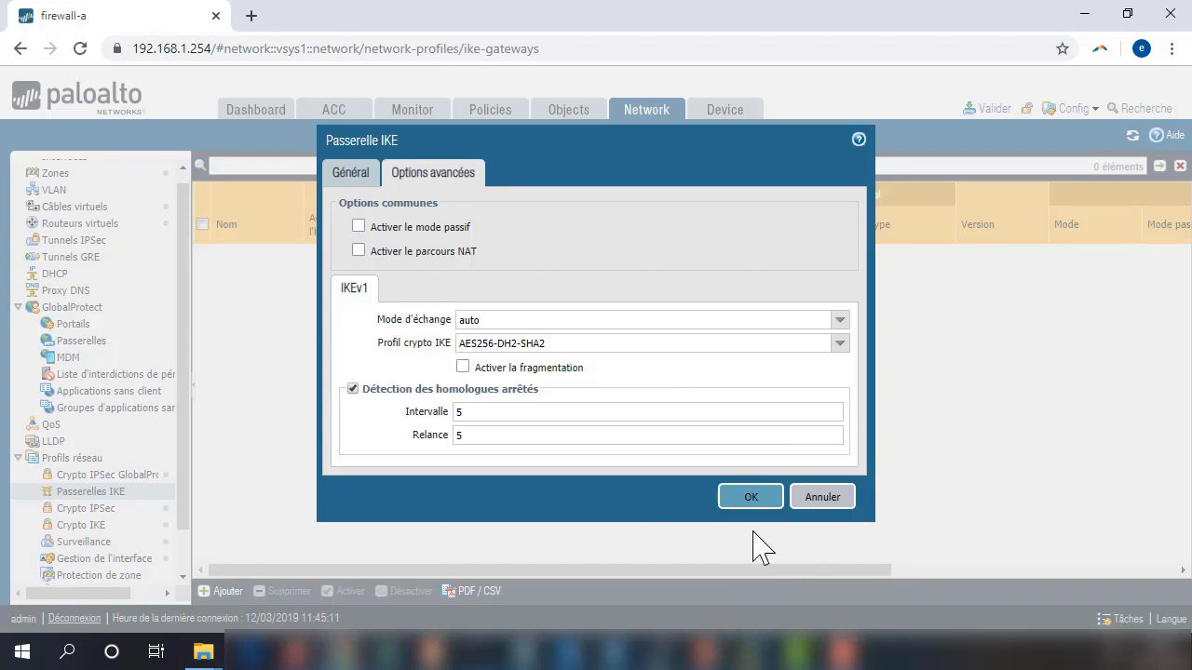
left_click(751, 497)
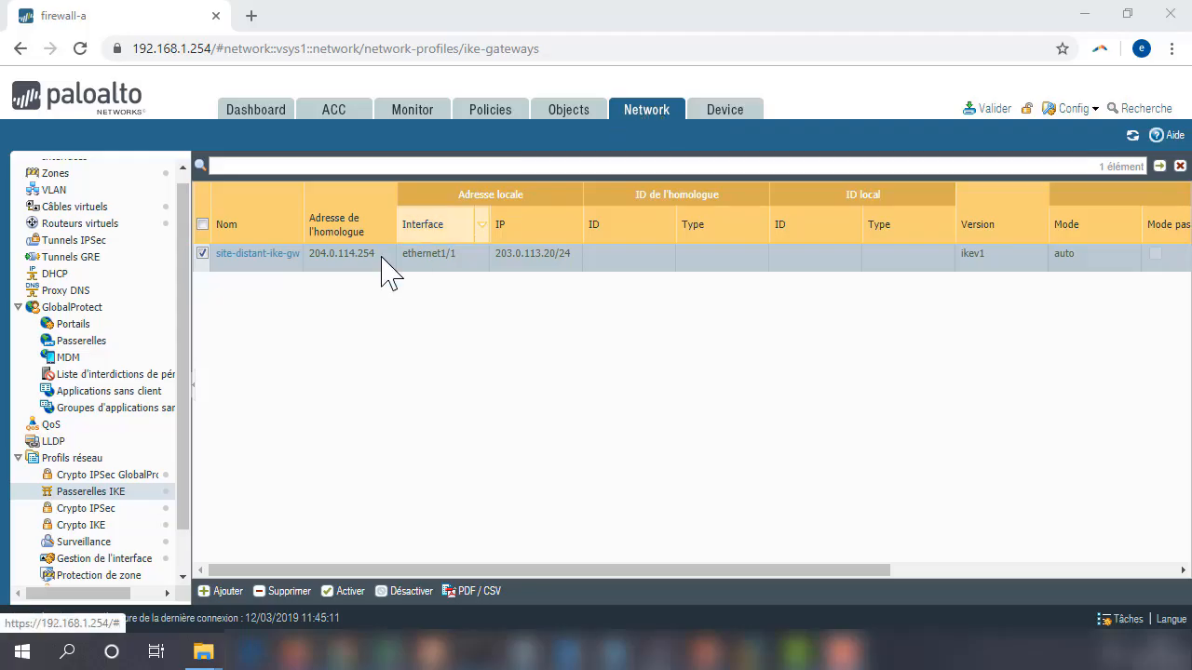
Step: Add a new IPSec crypto profile named aed256-SHA265
left_click(82, 511)
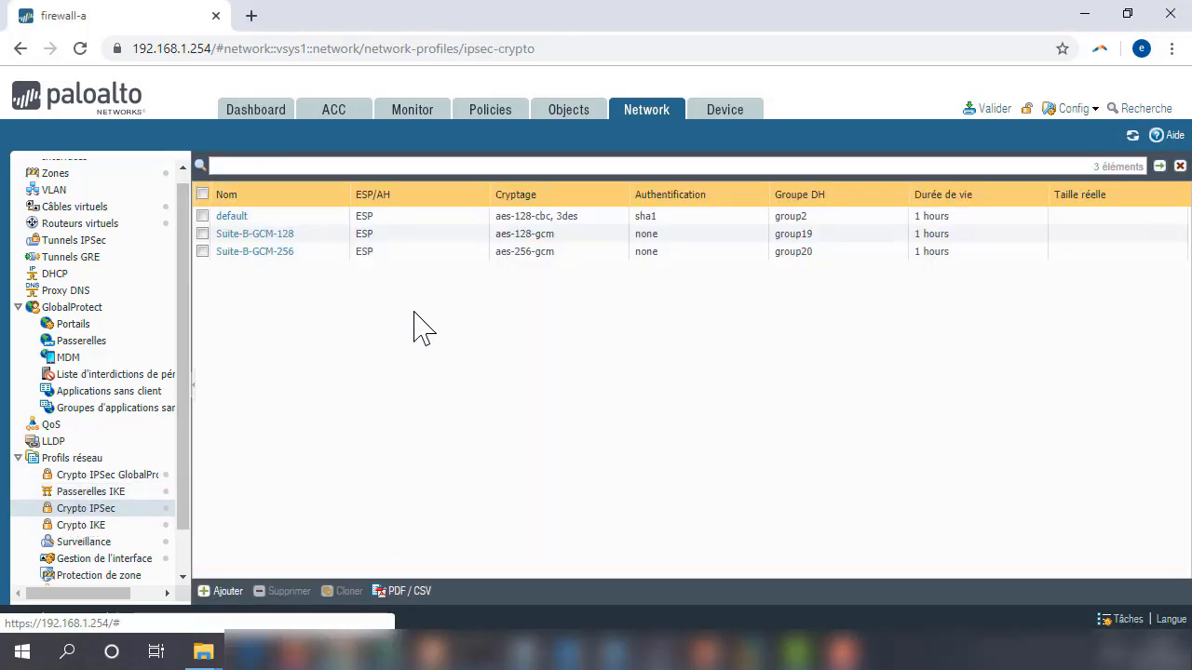
left_click(224, 592)
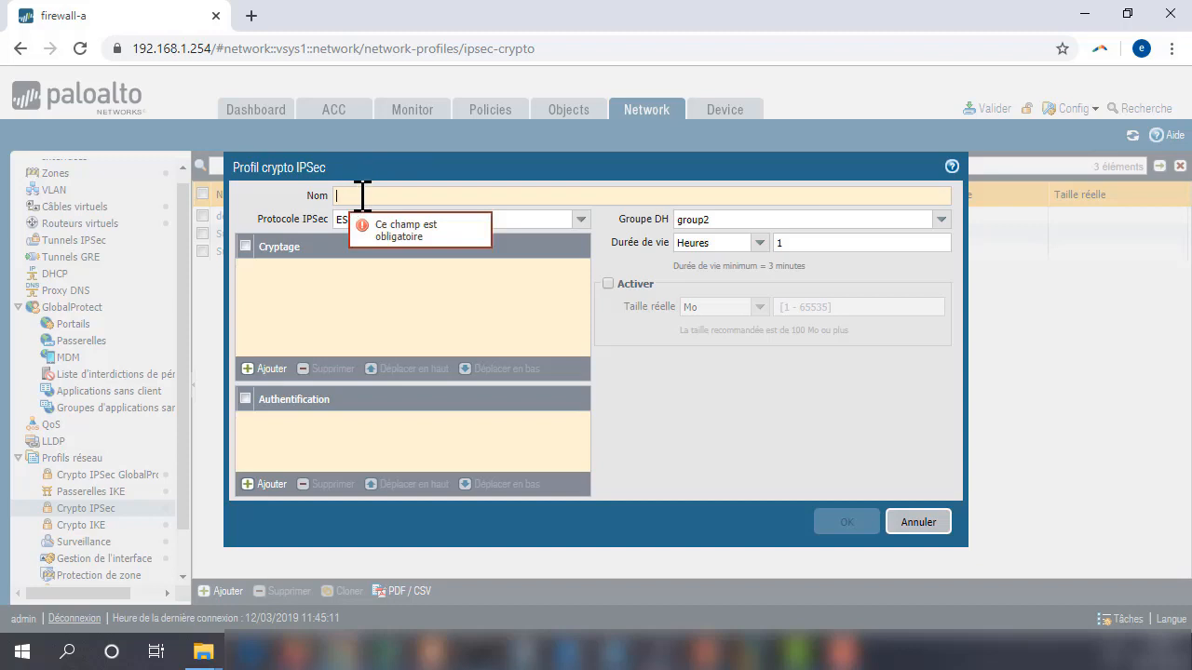
type("aed256")
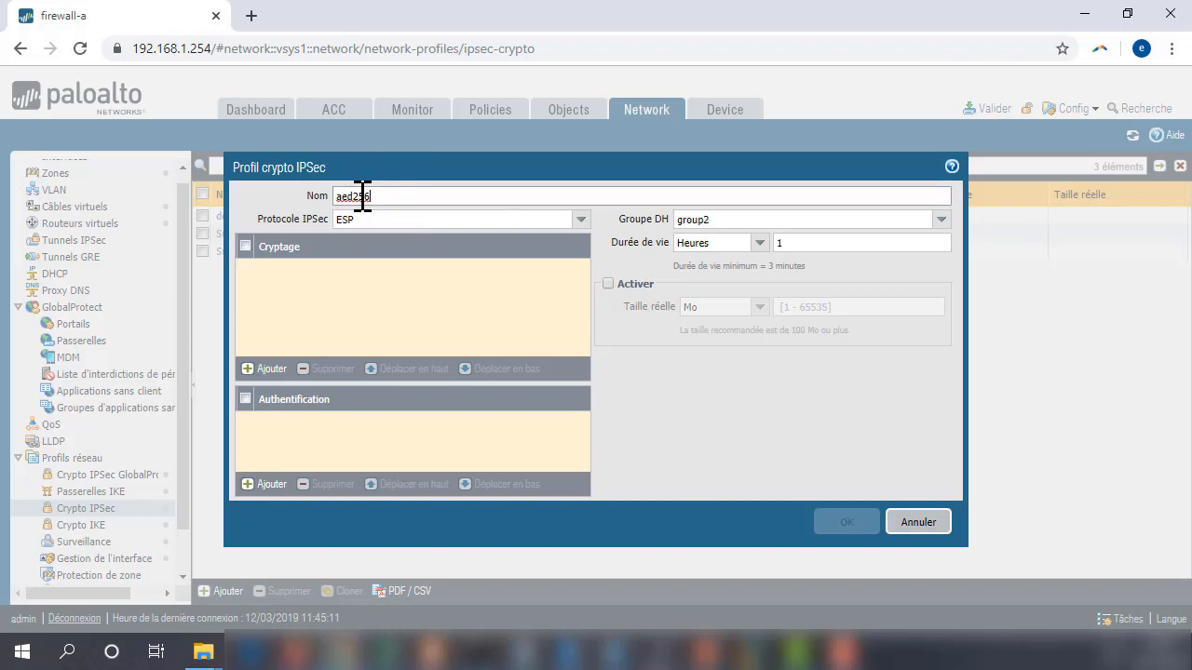
type("-SHA265")
Step: Add aes-256-cbc encryption and sha256 authentication to the IPSec crypto profile and save it
left_click(269, 370)
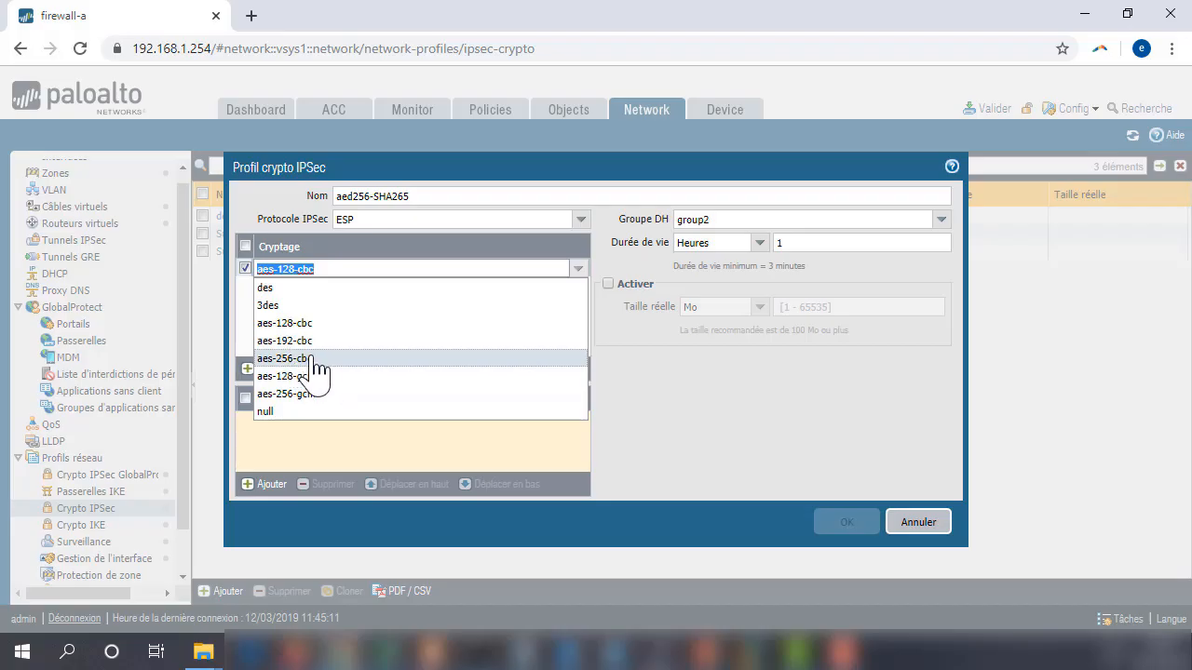
left_click(314, 361)
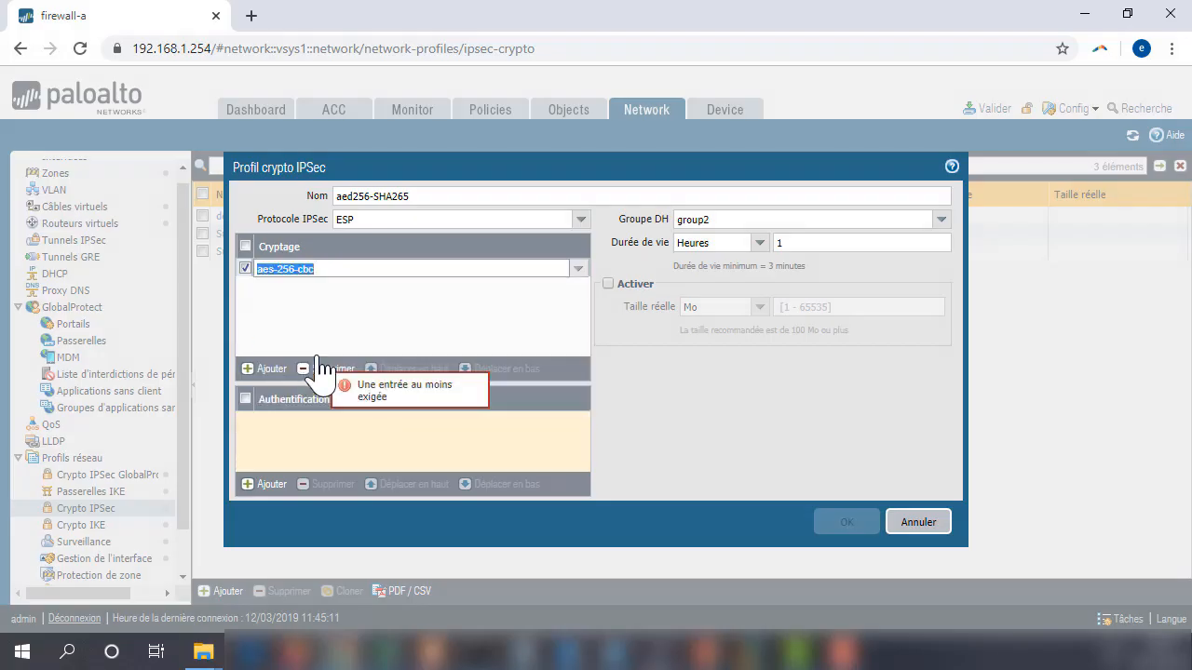
left_click(268, 485)
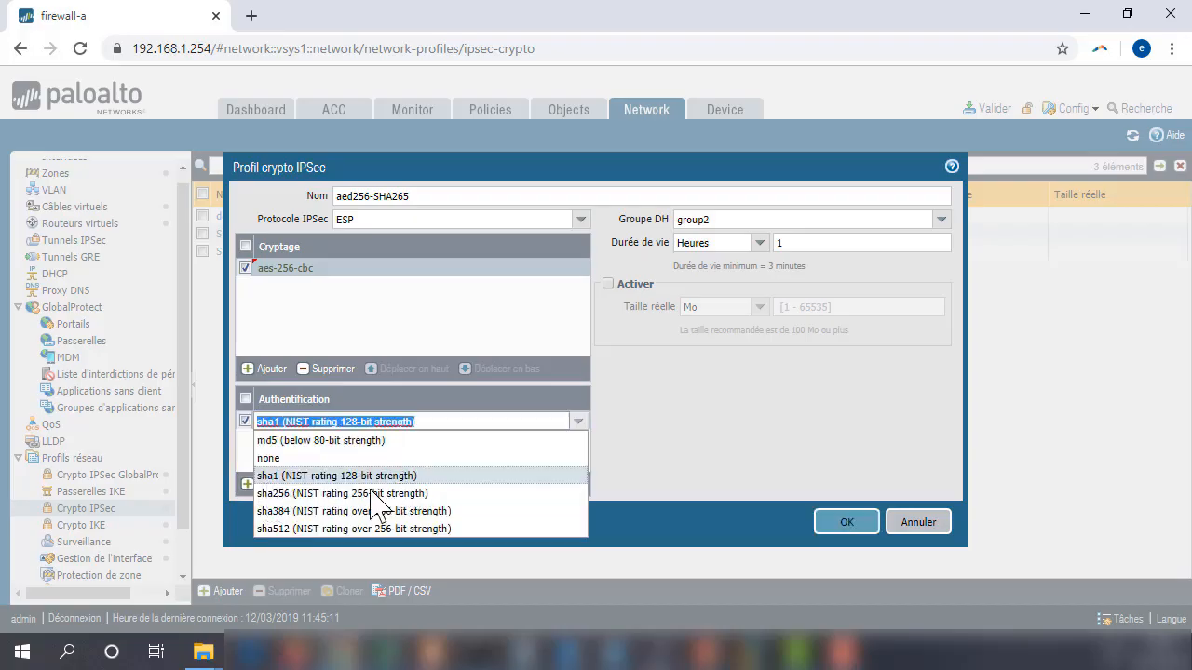
left_click(400, 494)
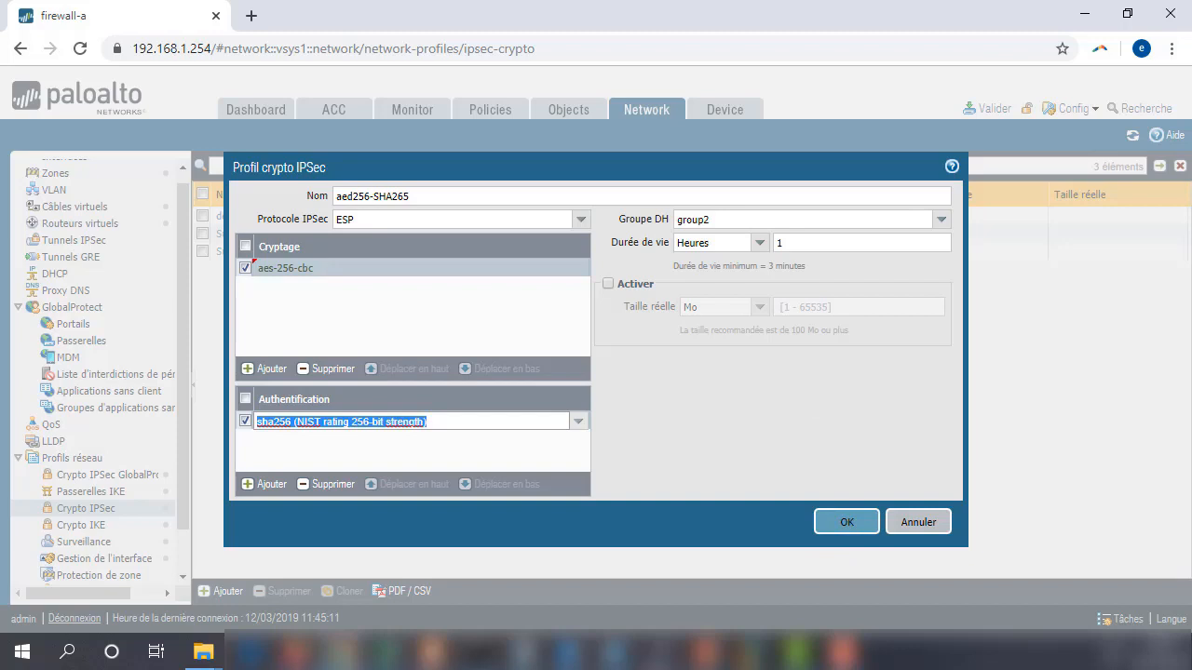
left_click(863, 522)
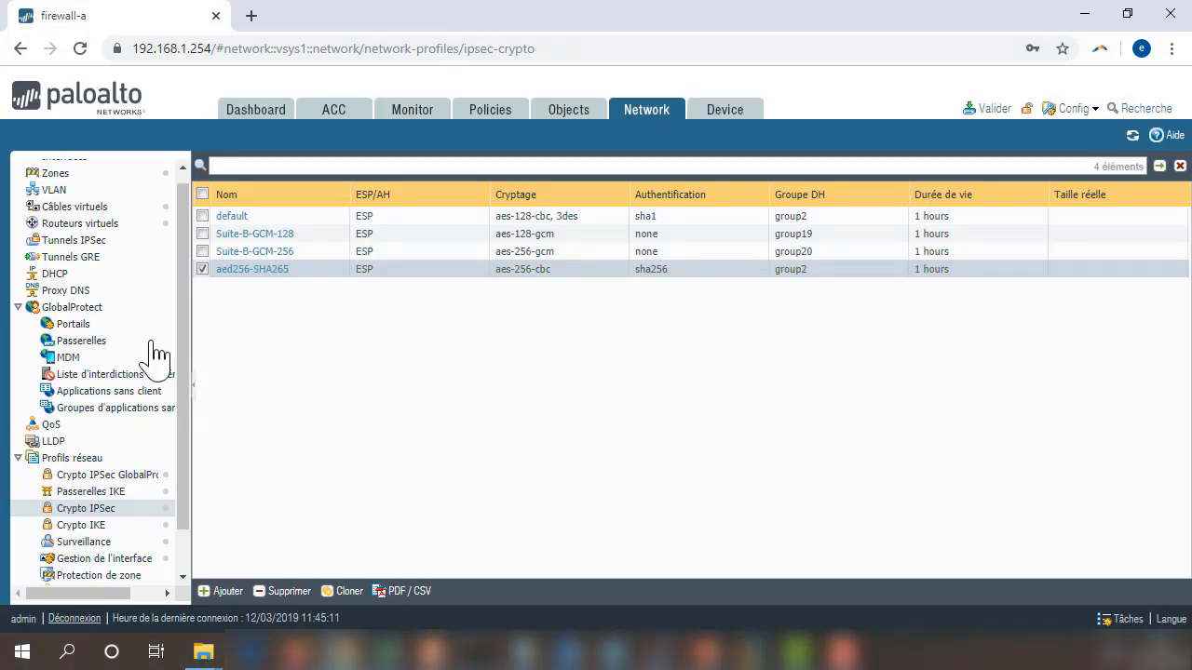
Step: Add a new IPSec tunnel named site-distant-tunnel that uses the tunnel.12 interface
left_click(93, 242)
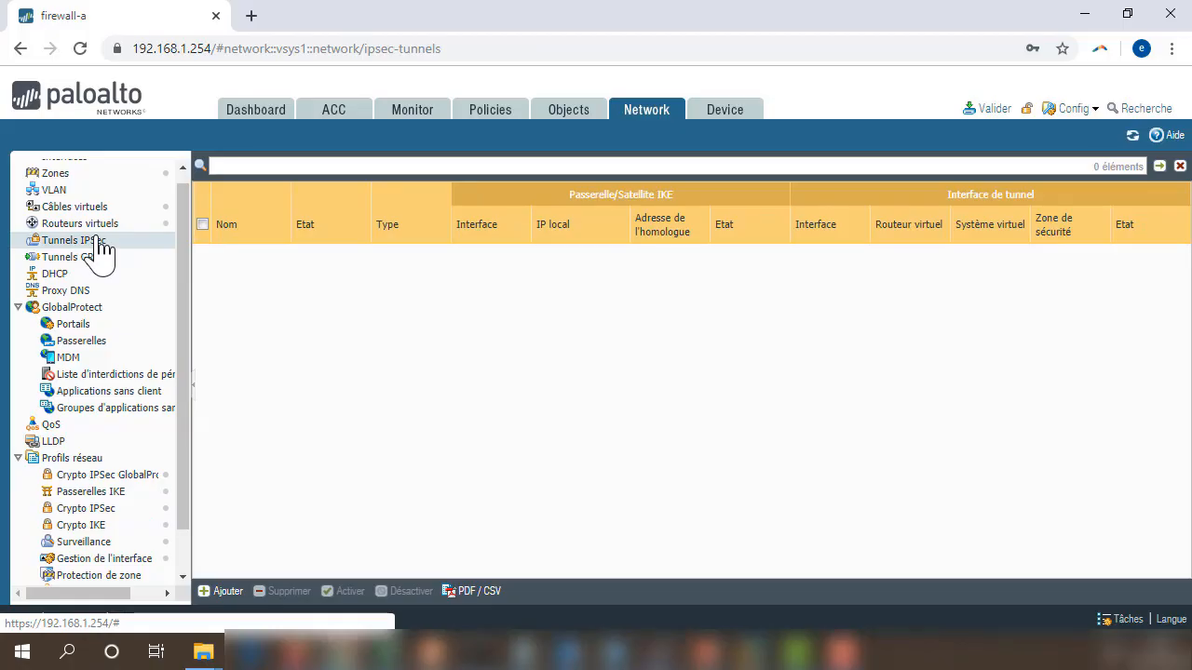
left_click(223, 591)
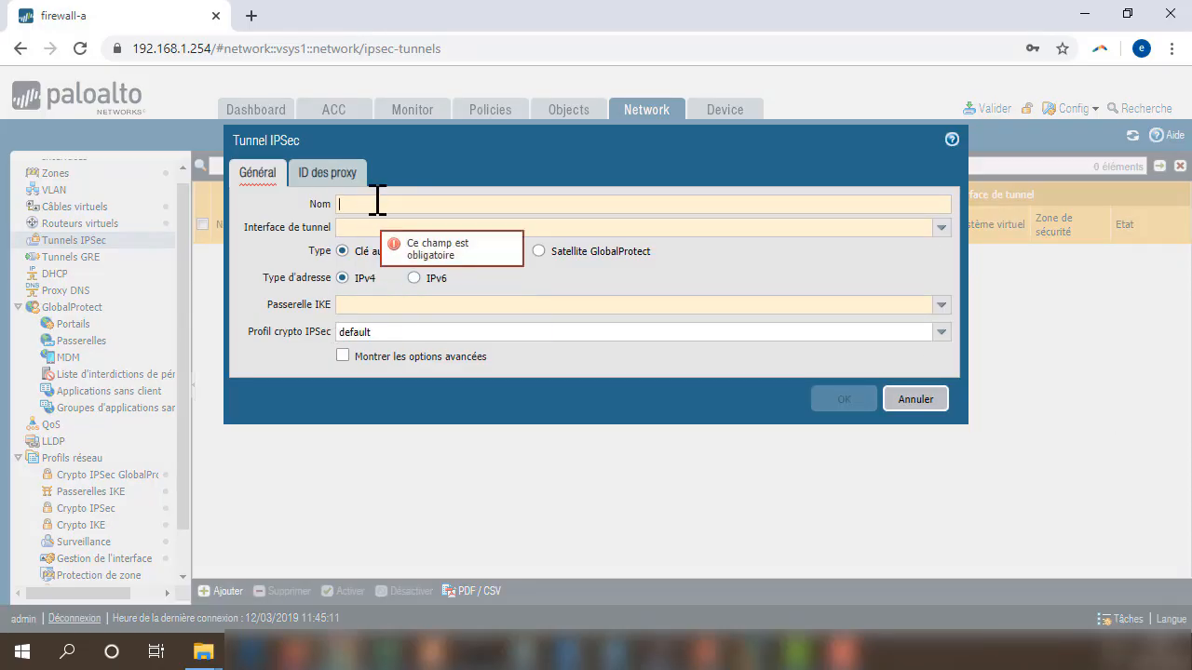
type("site-d")
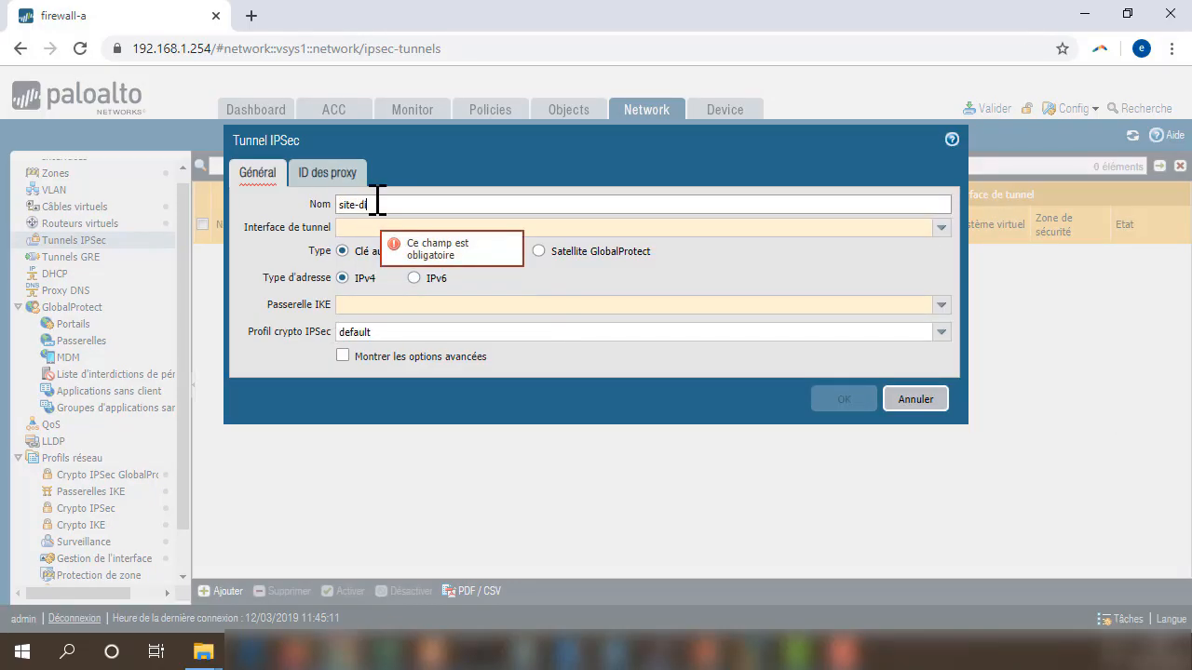
type("istant")
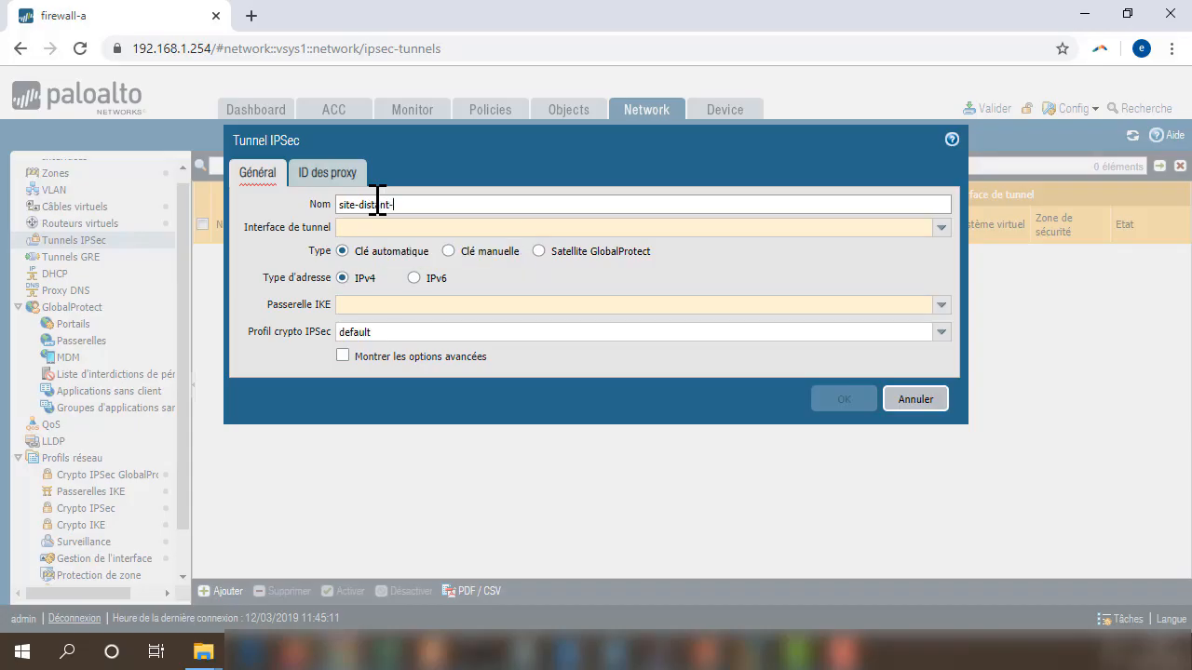
type("-tunnel")
left_click(941, 229)
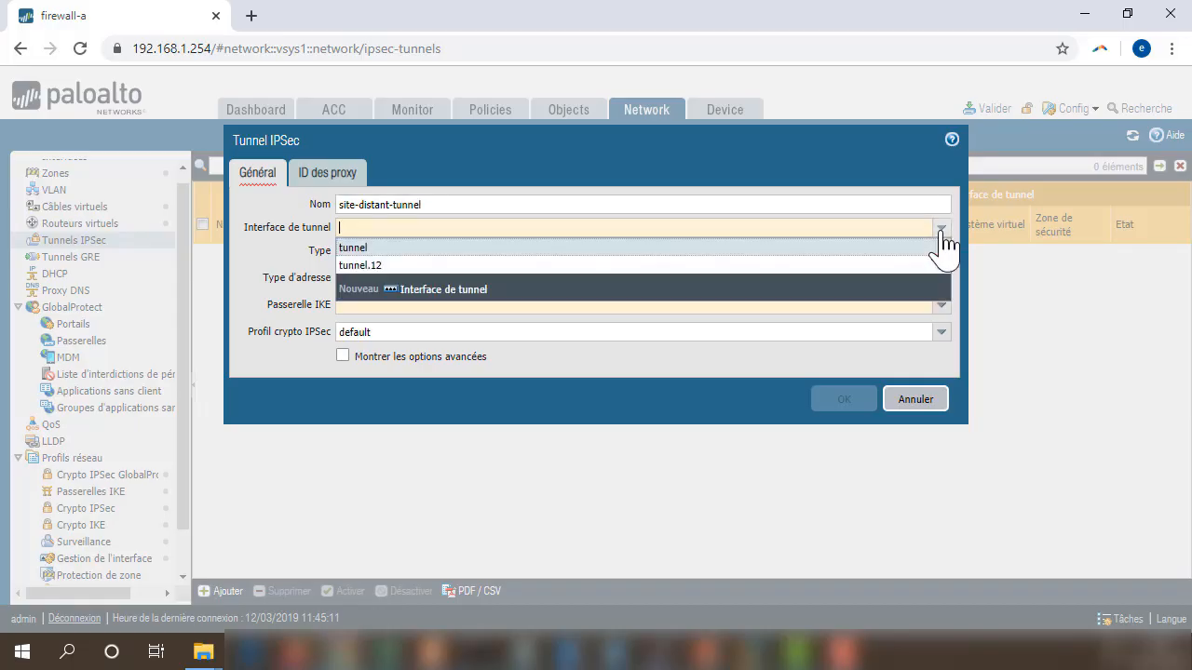
left_click(379, 266)
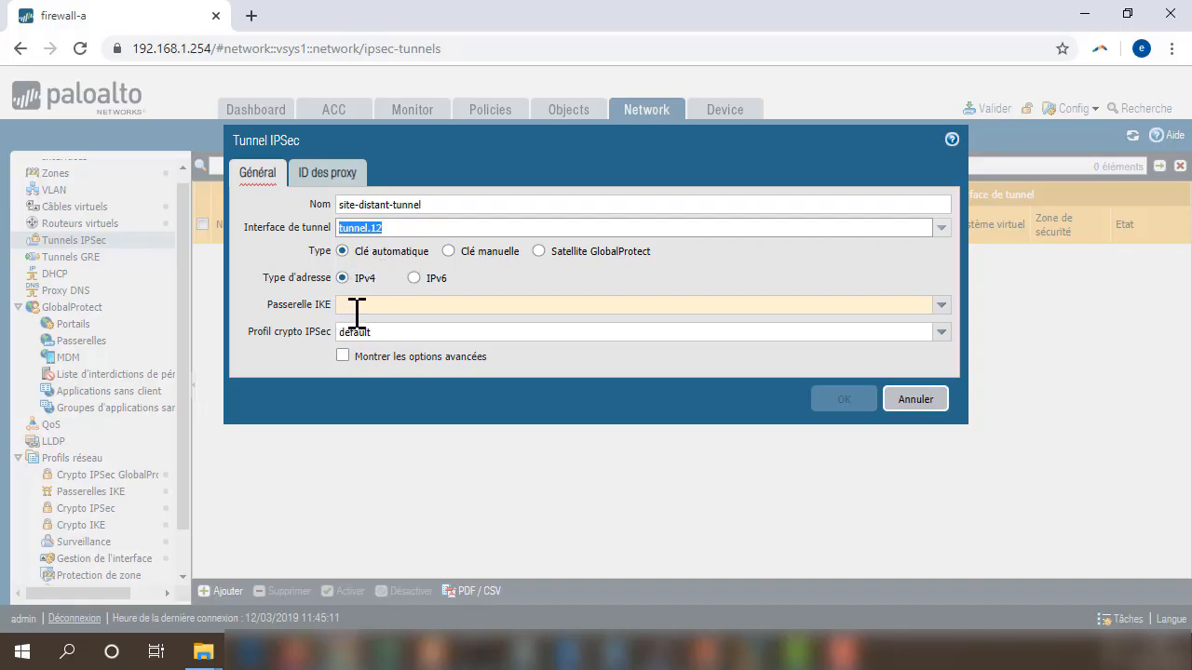
Step: Assign the IKE gateway site-distant-ike-gw and the IPSec crypto profile aed256-SHA265 to the tunnel
left_click(943, 306)
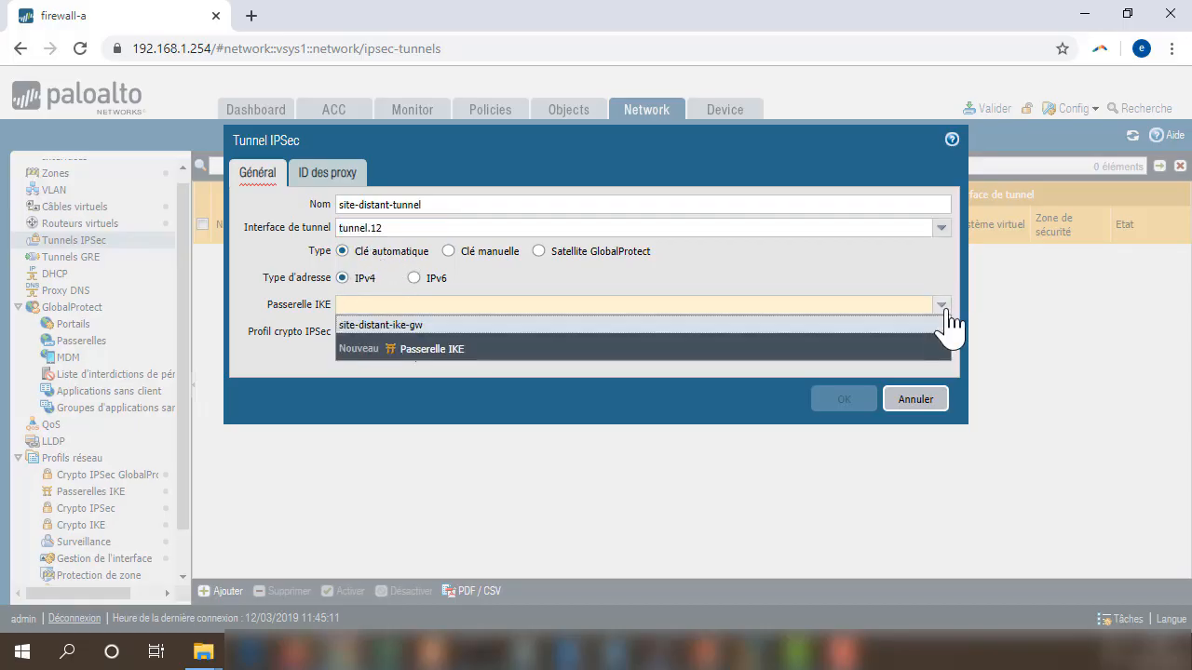
left_click(356, 328)
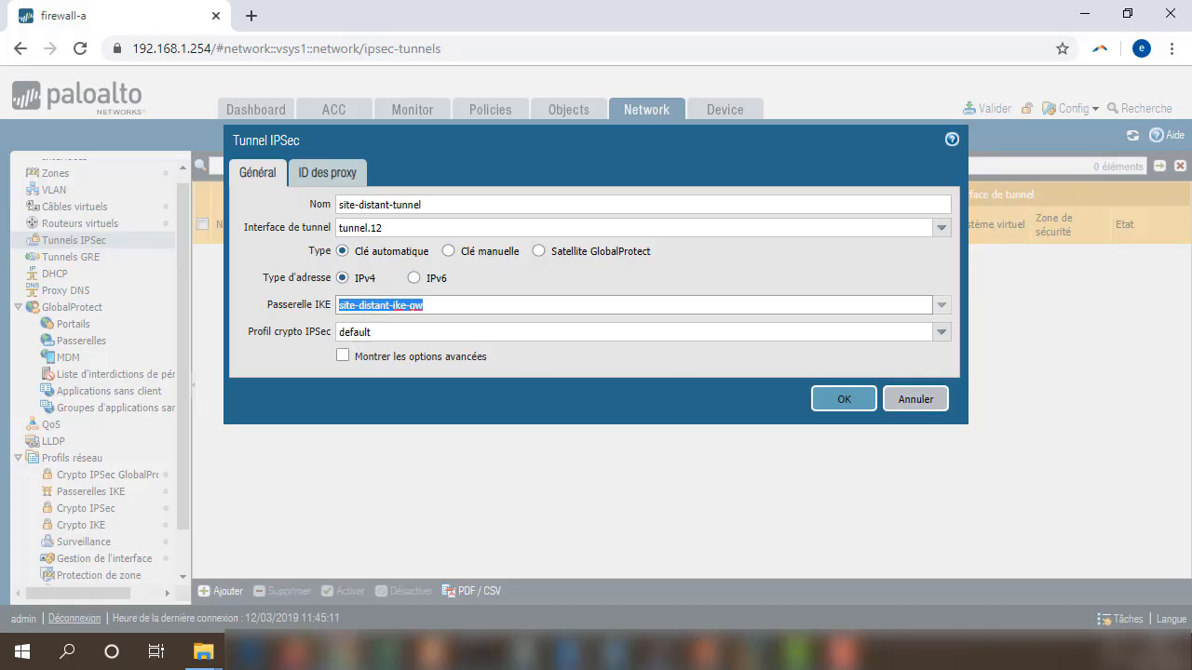
left_click(843, 652)
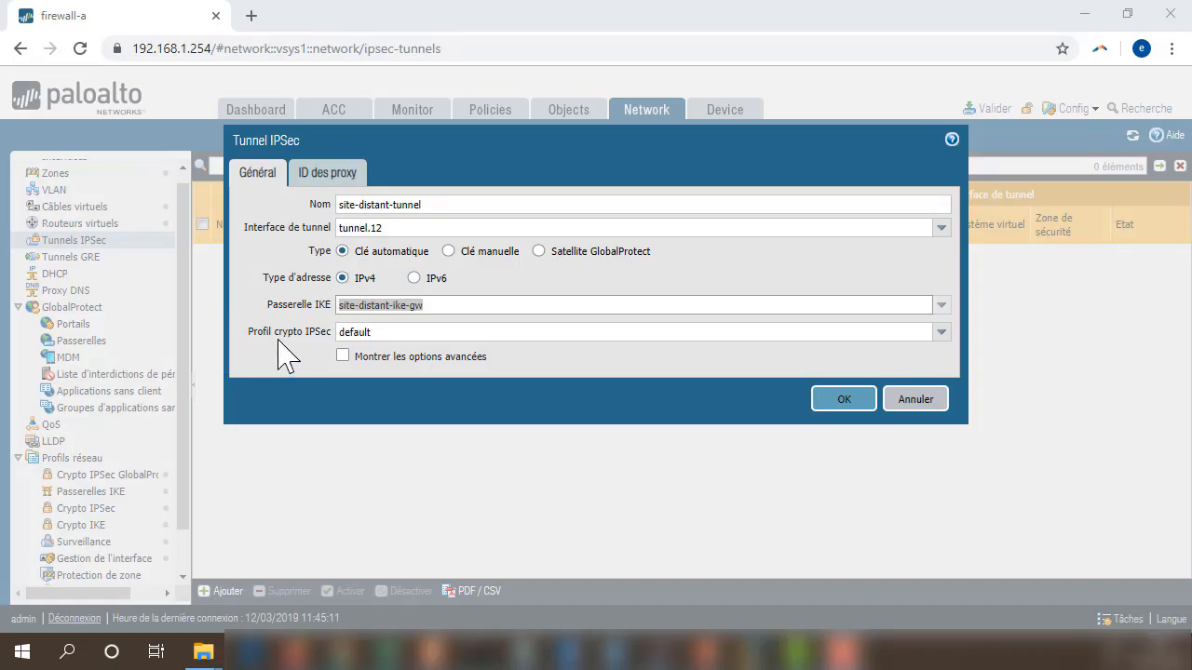
left_click(941, 332)
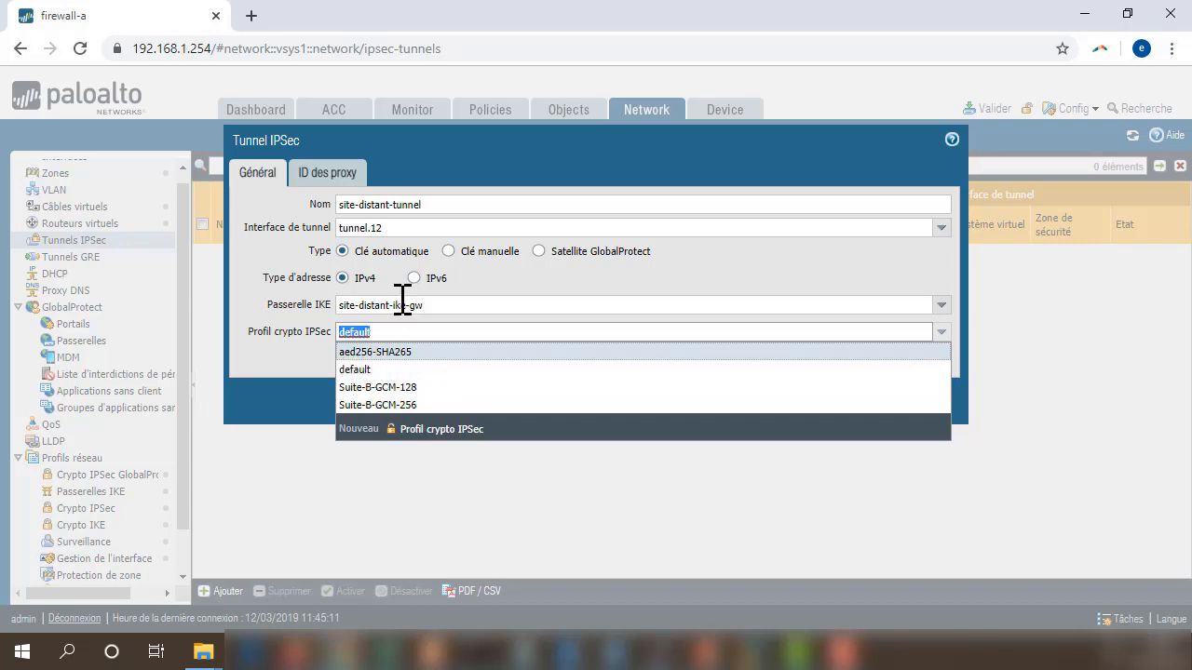
left_click(741, 270)
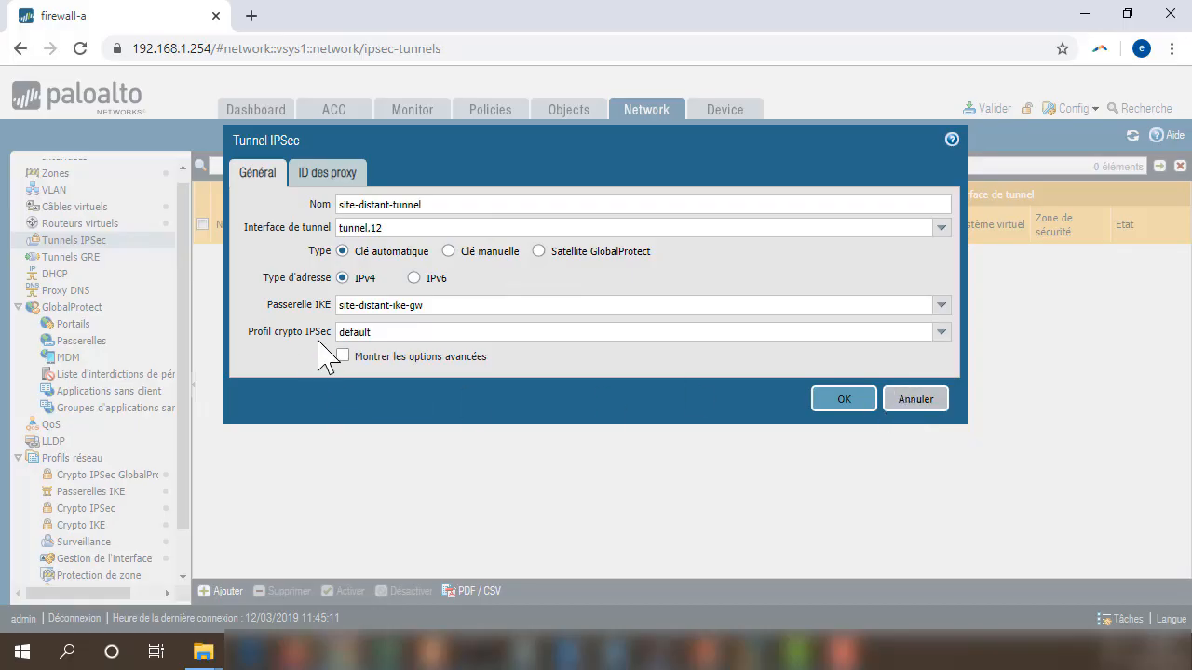
left_click(940, 333)
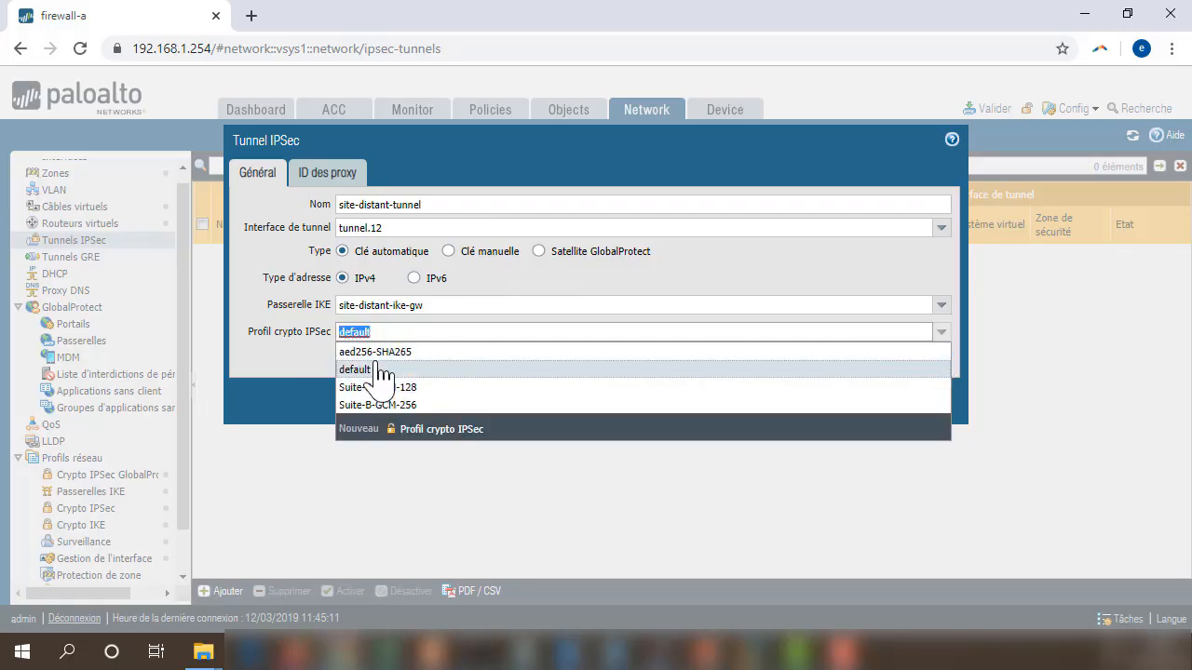
left_click(377, 352)
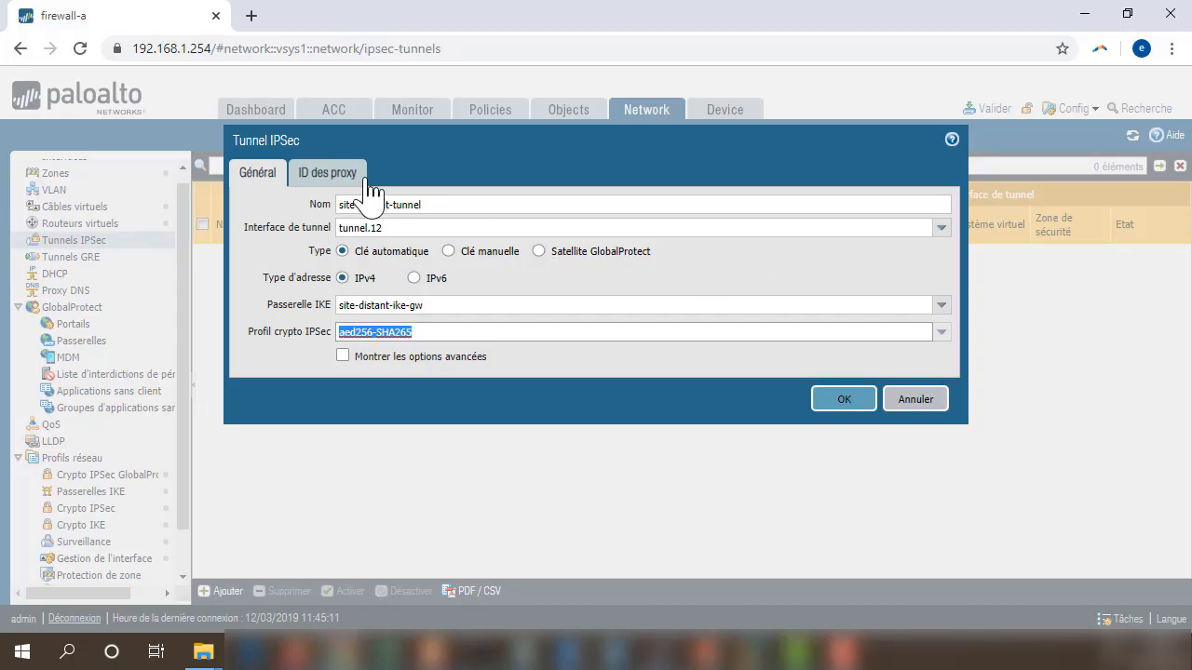
Step: Show the tunnel's advanced options and enable tunnel monitoring with destination IP 172.20.0.1
left_click(344, 355)
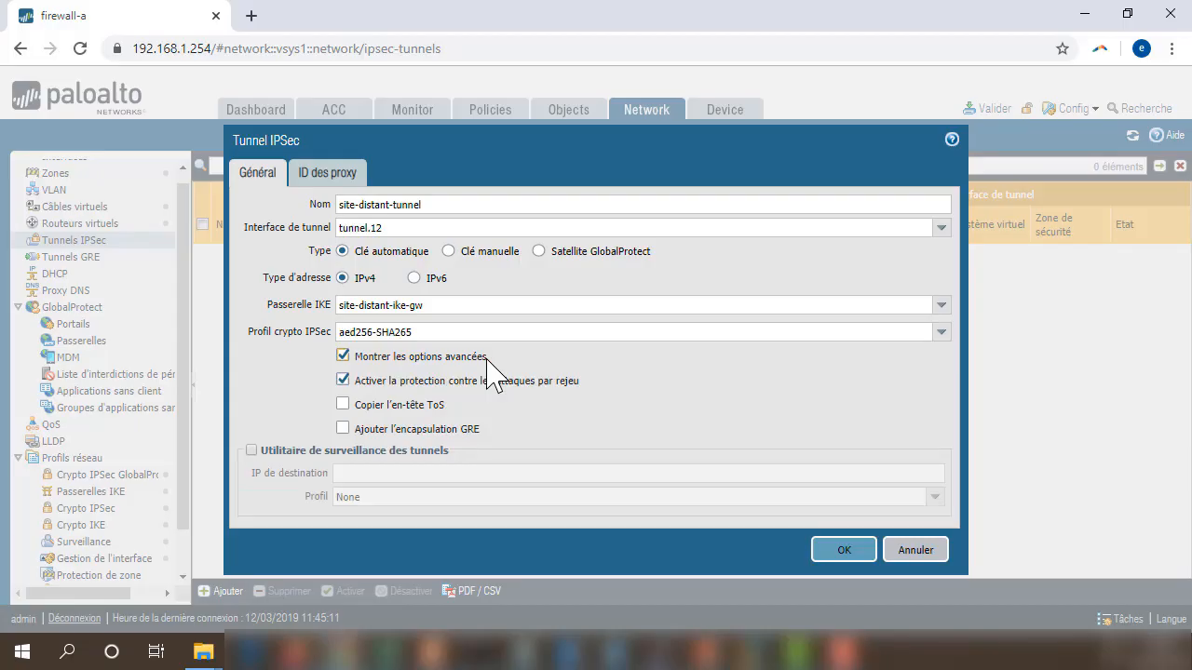
left_click(251, 450)
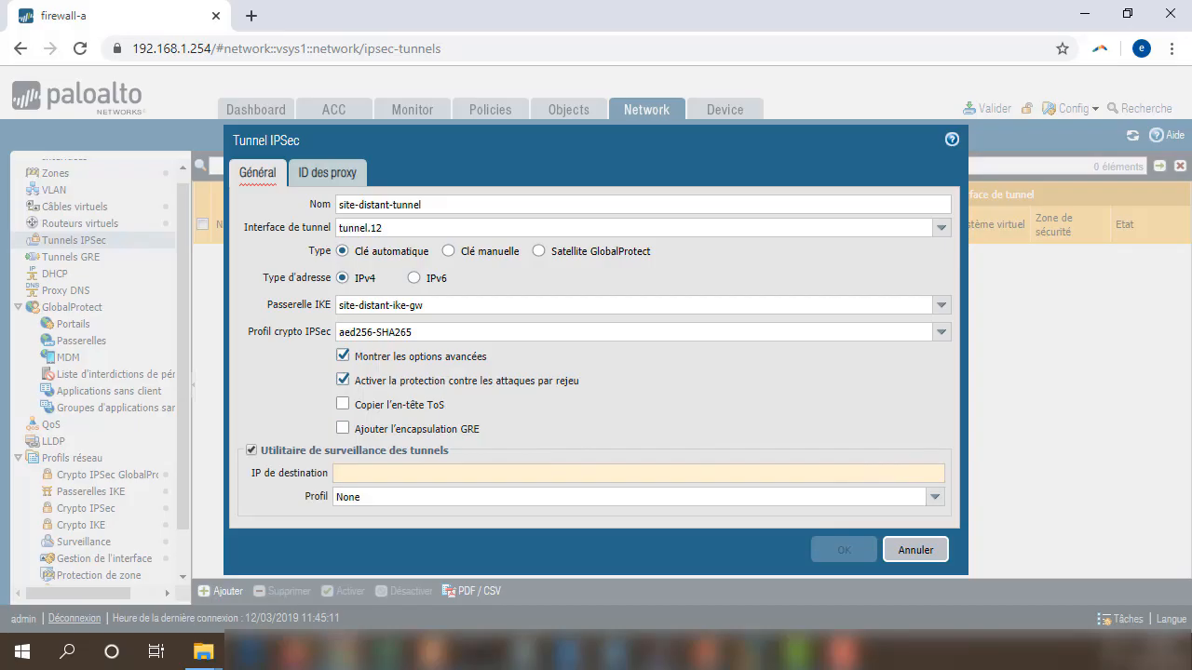
left_click(364, 472)
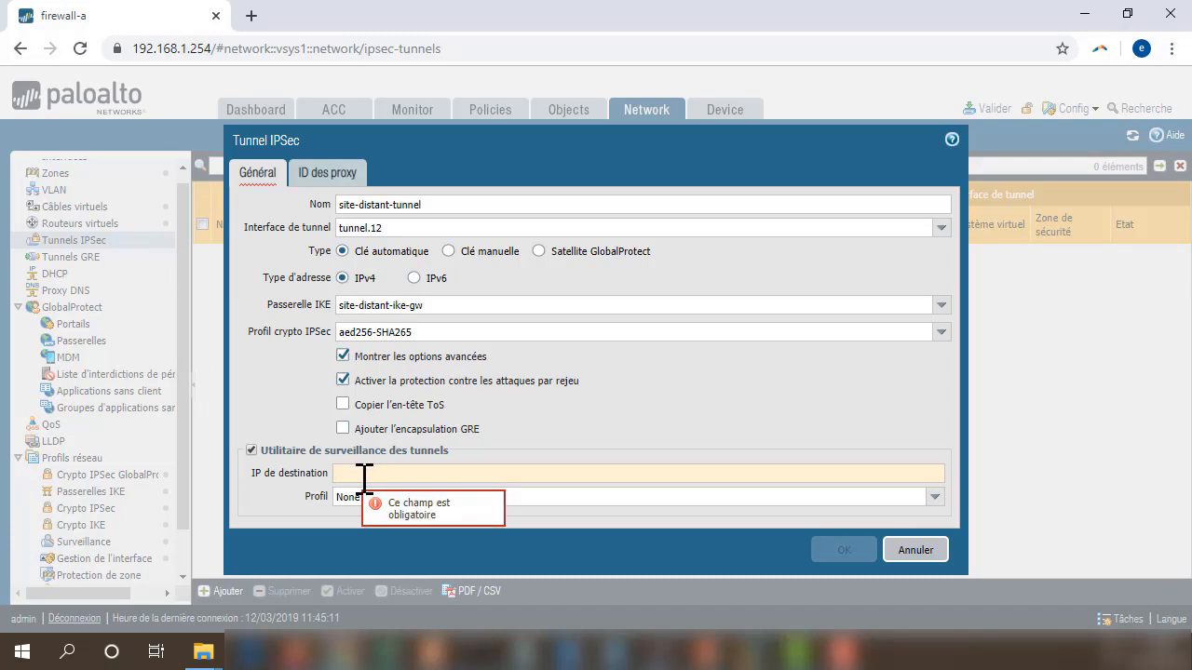
type("172")
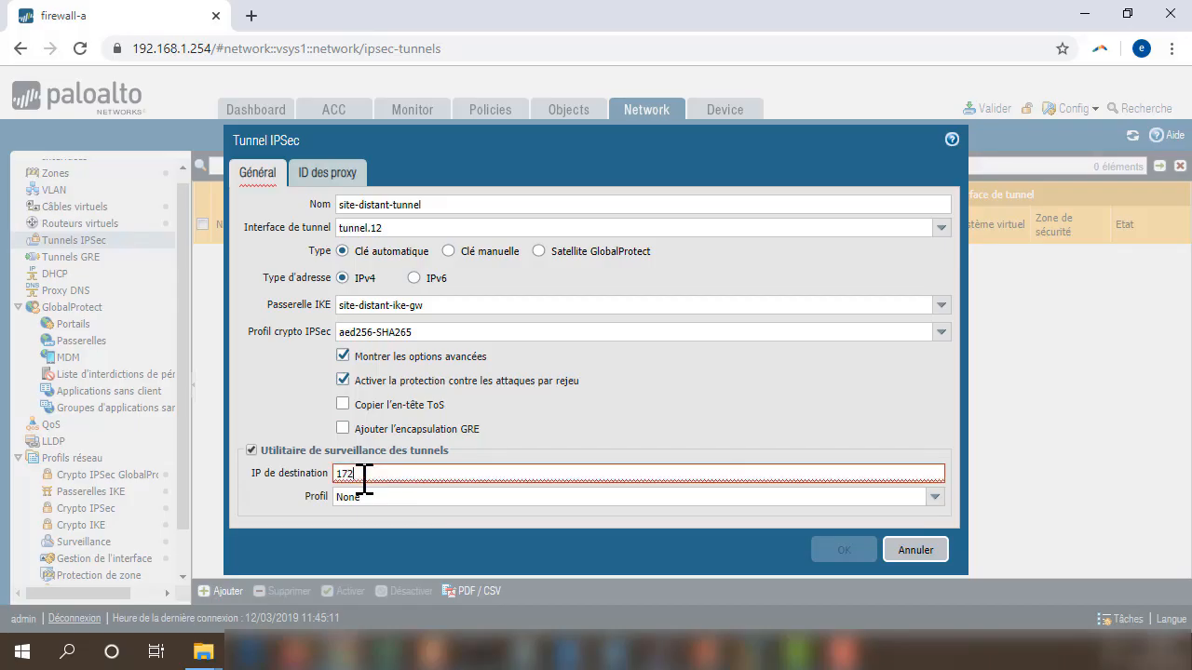
type(".20.0.1")
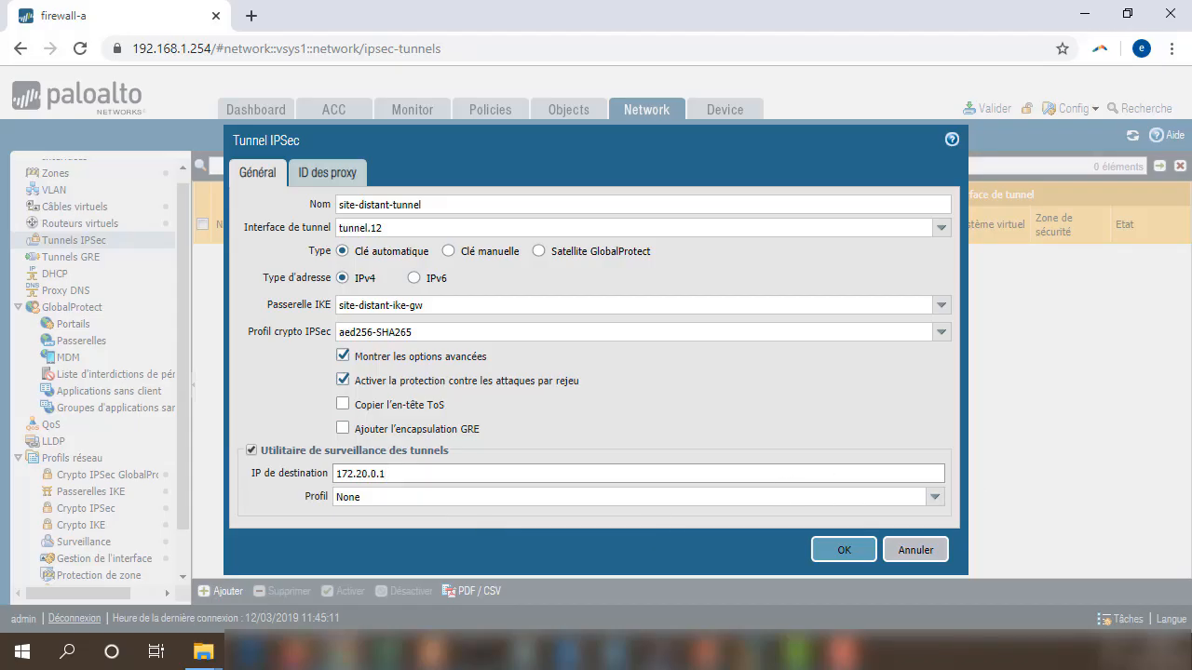
Step: Add an IPv4 proxy ID named site-distant-network to the IPSec tunnel
left_click(321, 177)
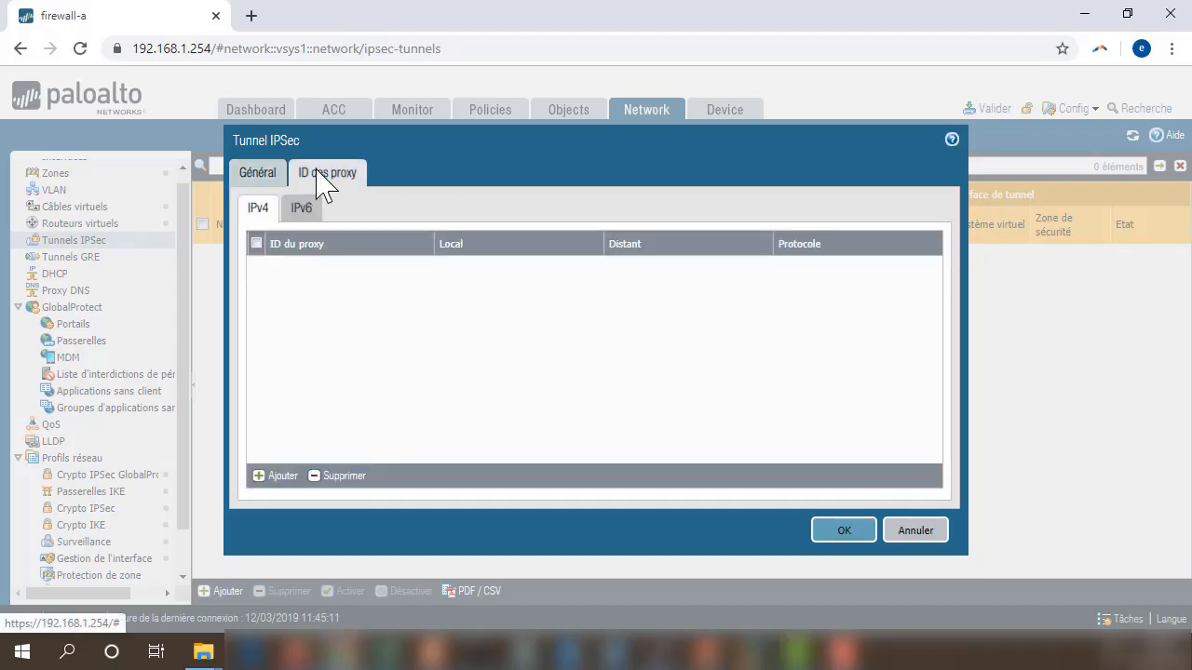
left_click(252, 175)
left_click(349, 179)
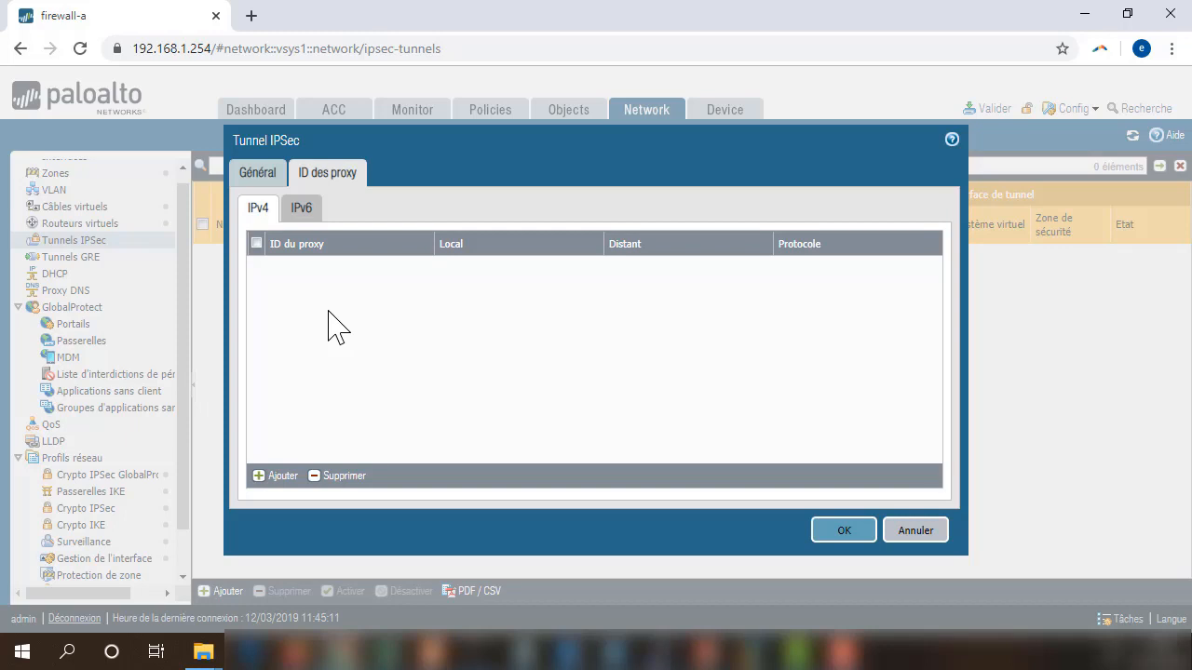
left_click(281, 476)
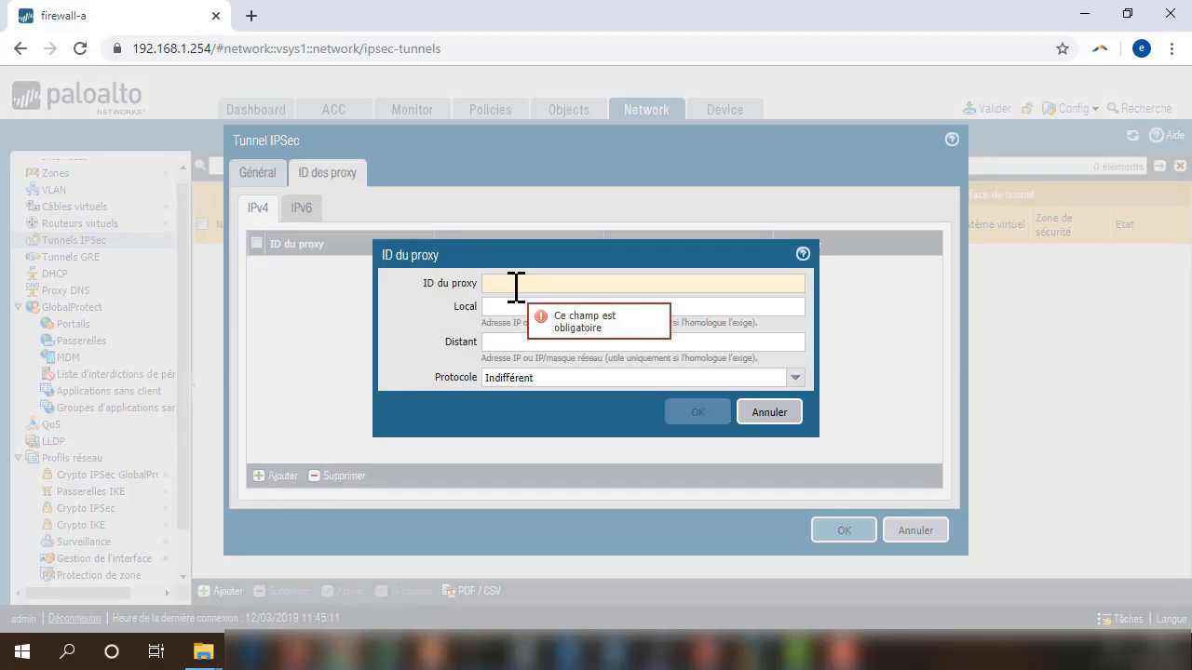
type("site-")
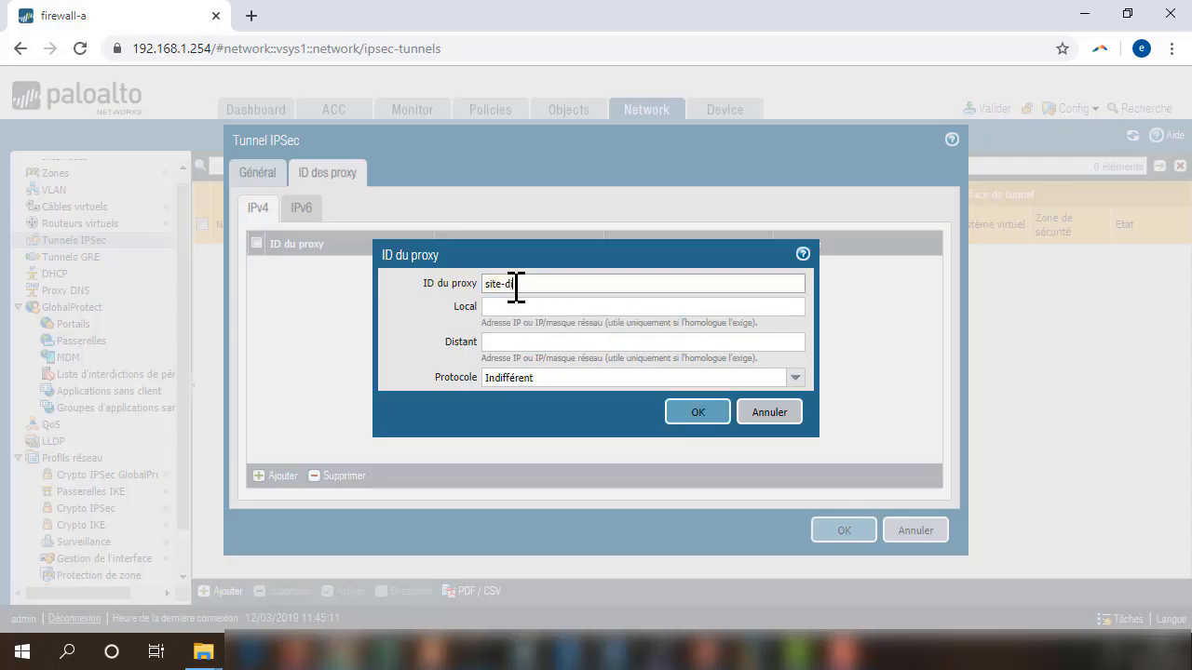
type("distant-network")
Step: Set the proxy ID's local network to 192.168.1.0/24 and remote network to 172.20.0.0/24, and save it
left_click(524, 308)
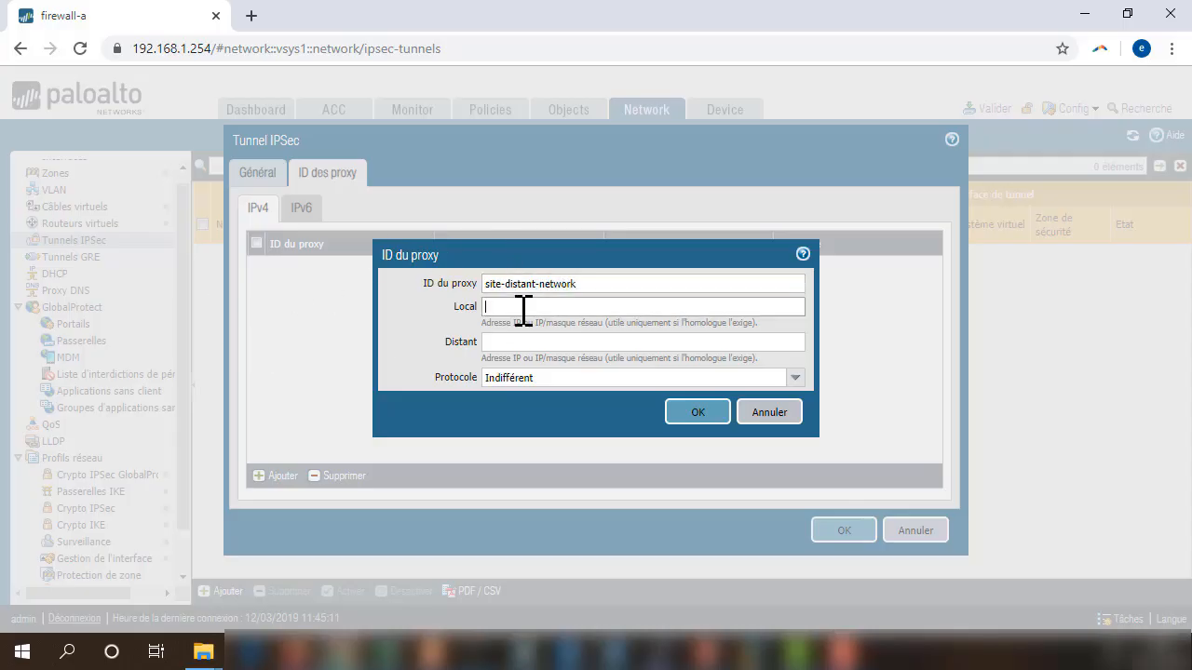
type("192.168.")
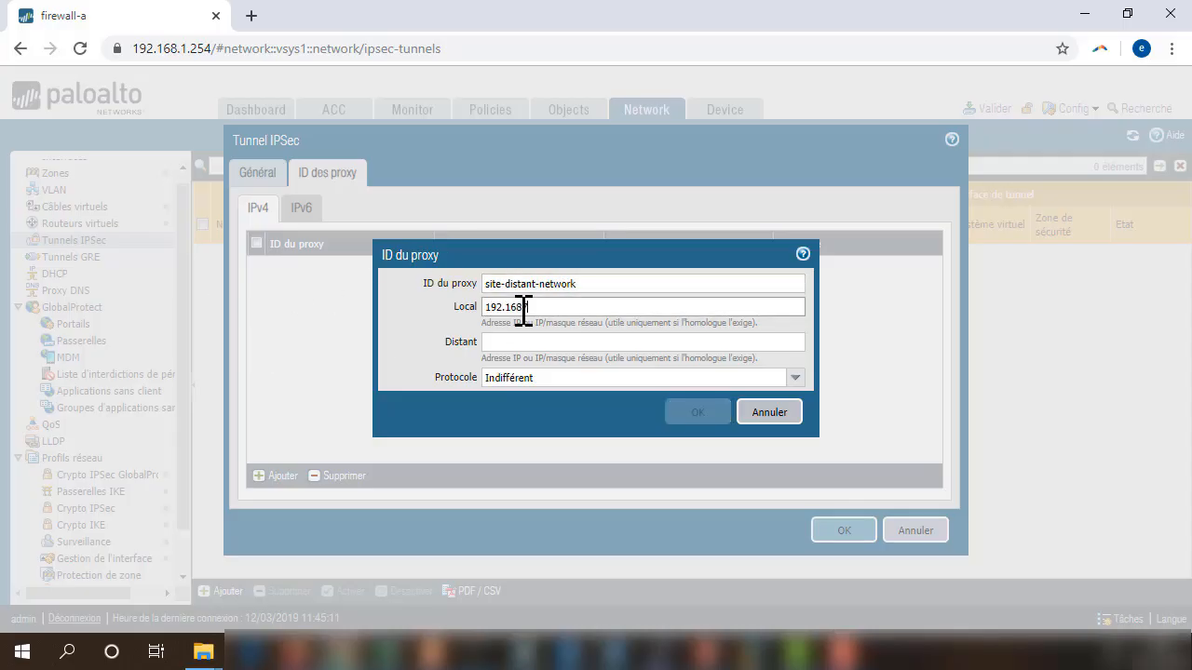
type("1")
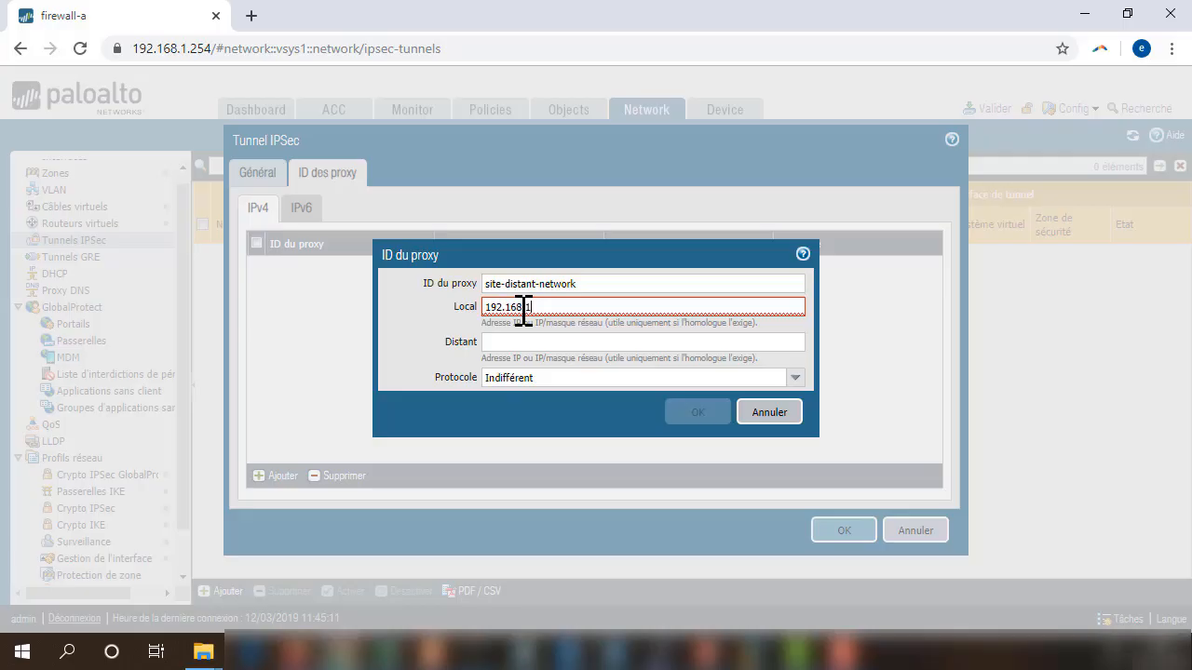
type(".0/24")
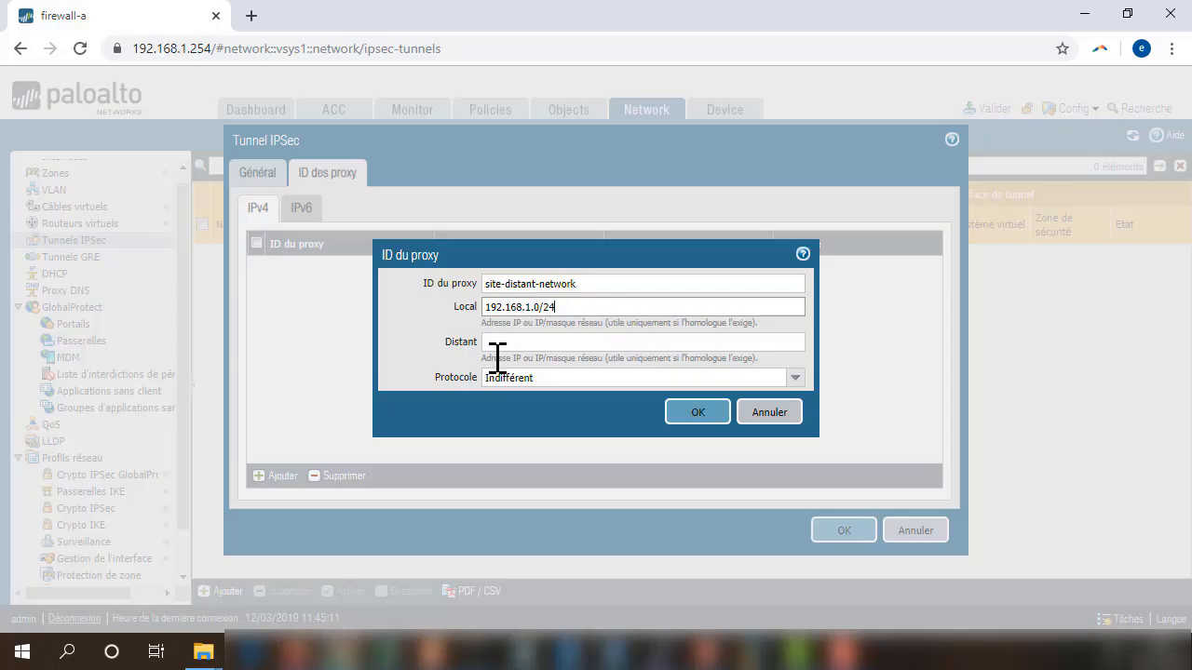
left_click(500, 343)
type("172")
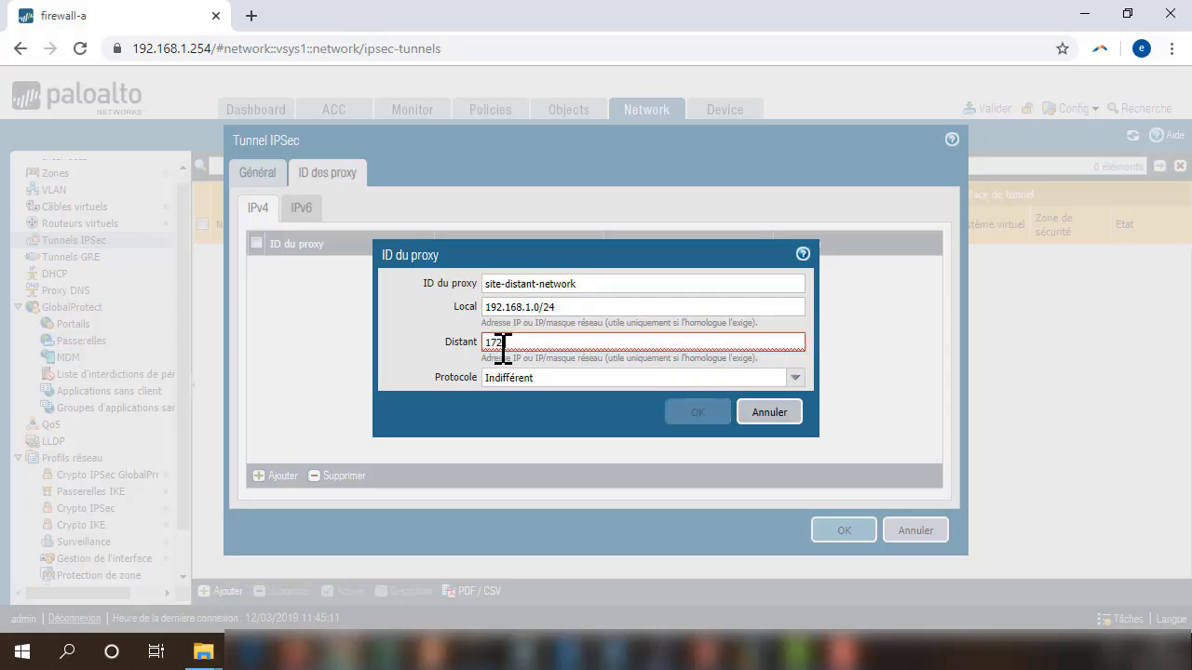
type(".20.0.0/2")
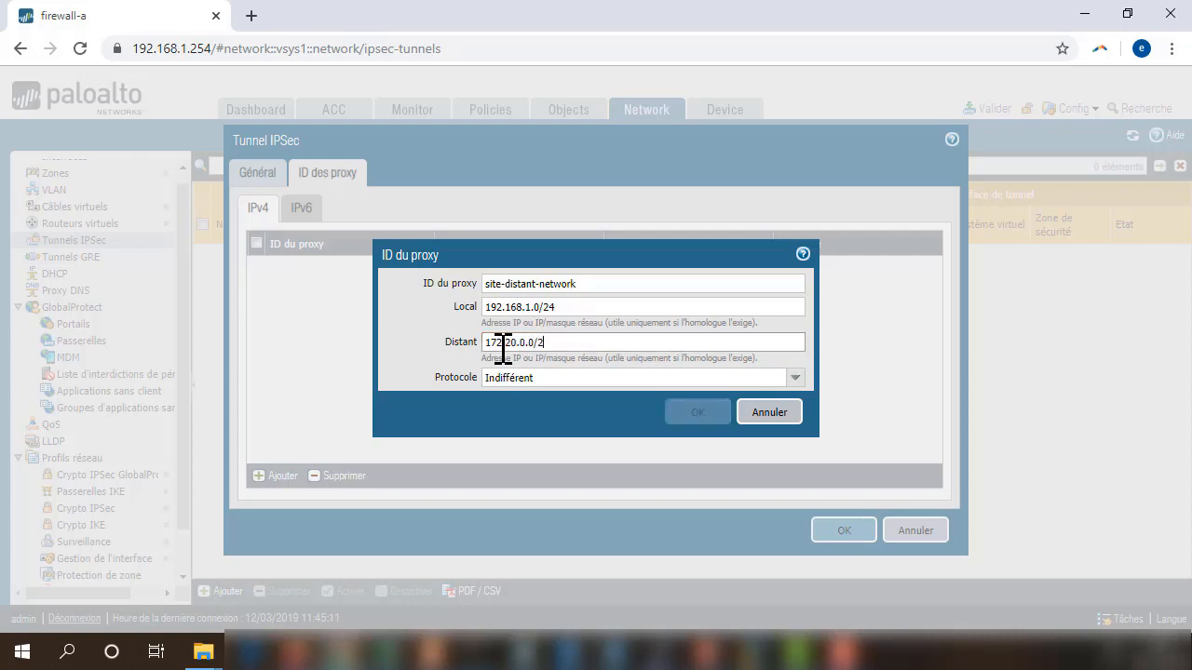
type("4")
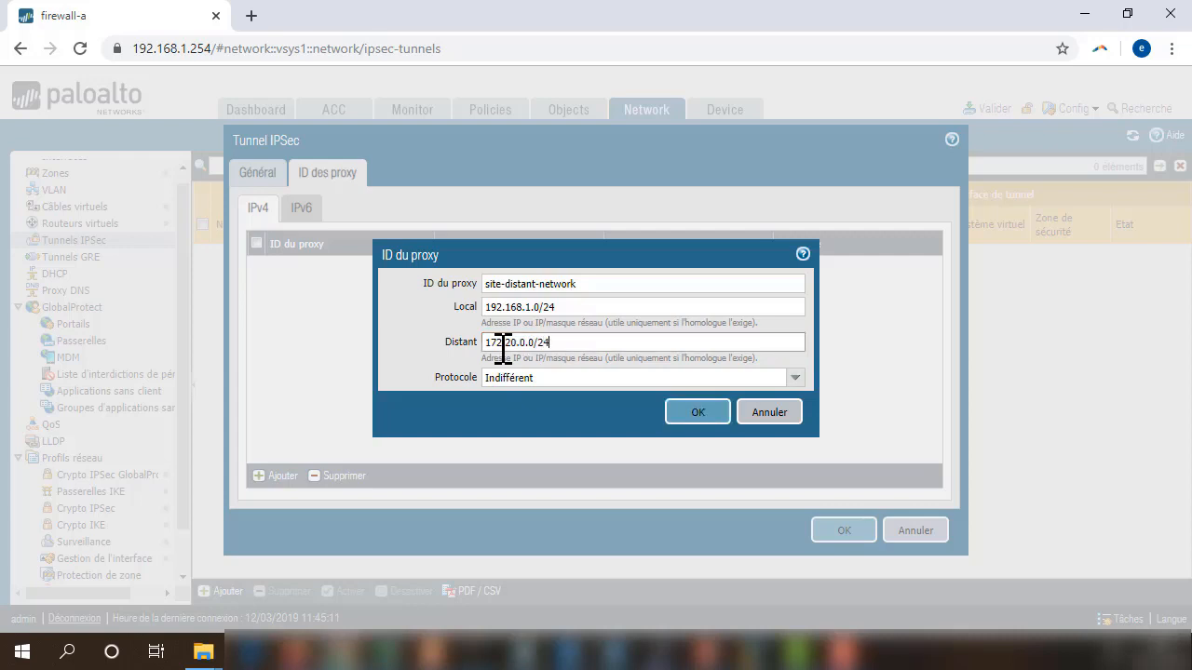
left_click(699, 417)
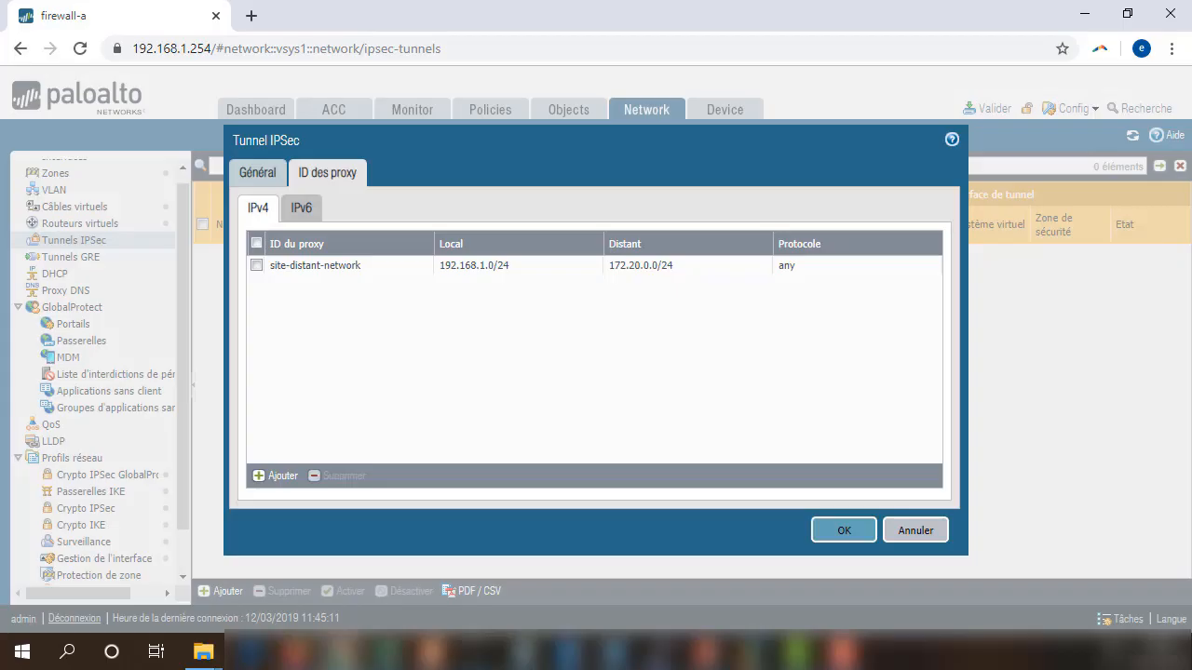
Step: Save the IPSec tunnel after reviewing its general settings, and commit the firewall configuration
left_click(249, 172)
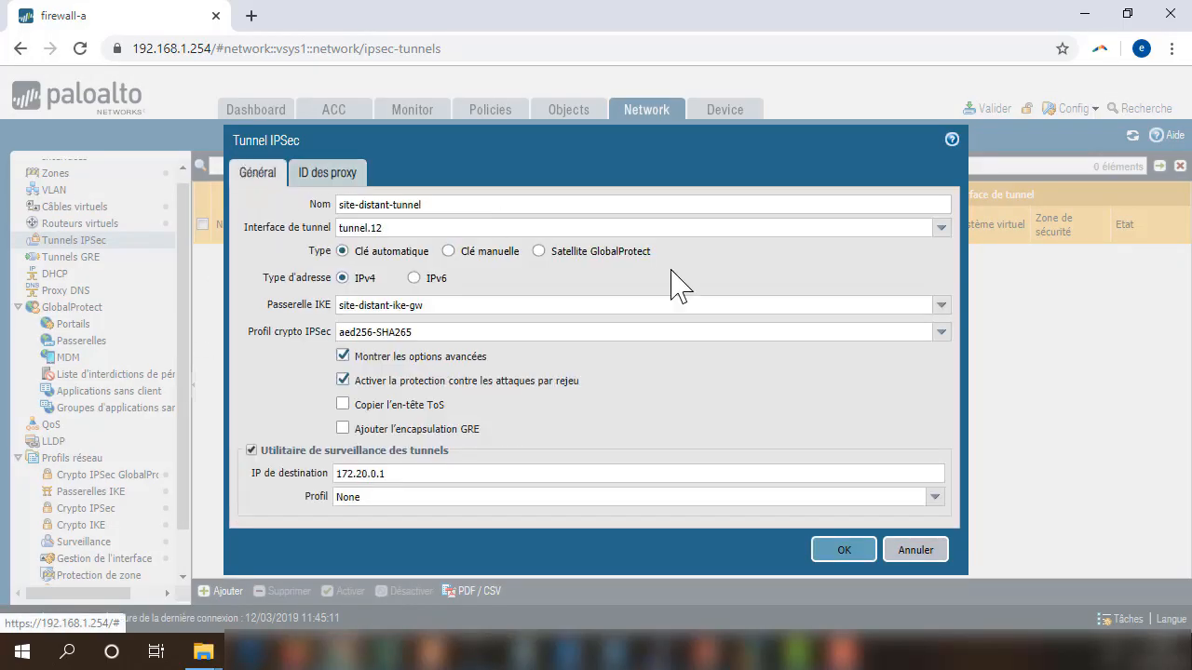
left_click(838, 557)
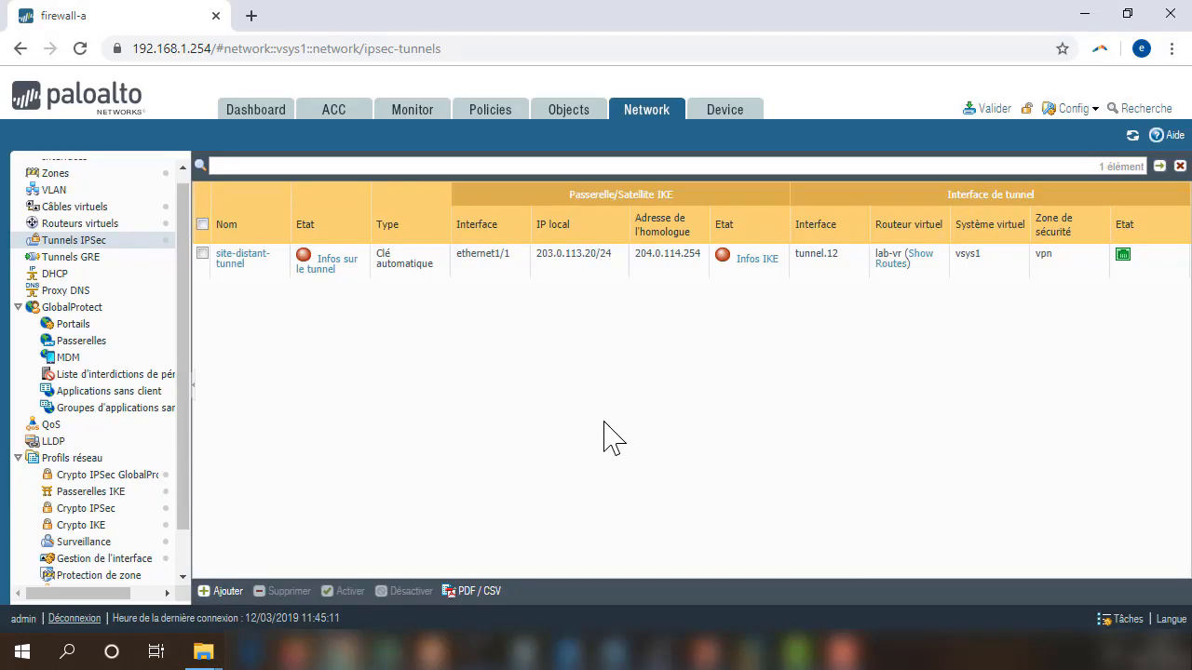
left_click(971, 110)
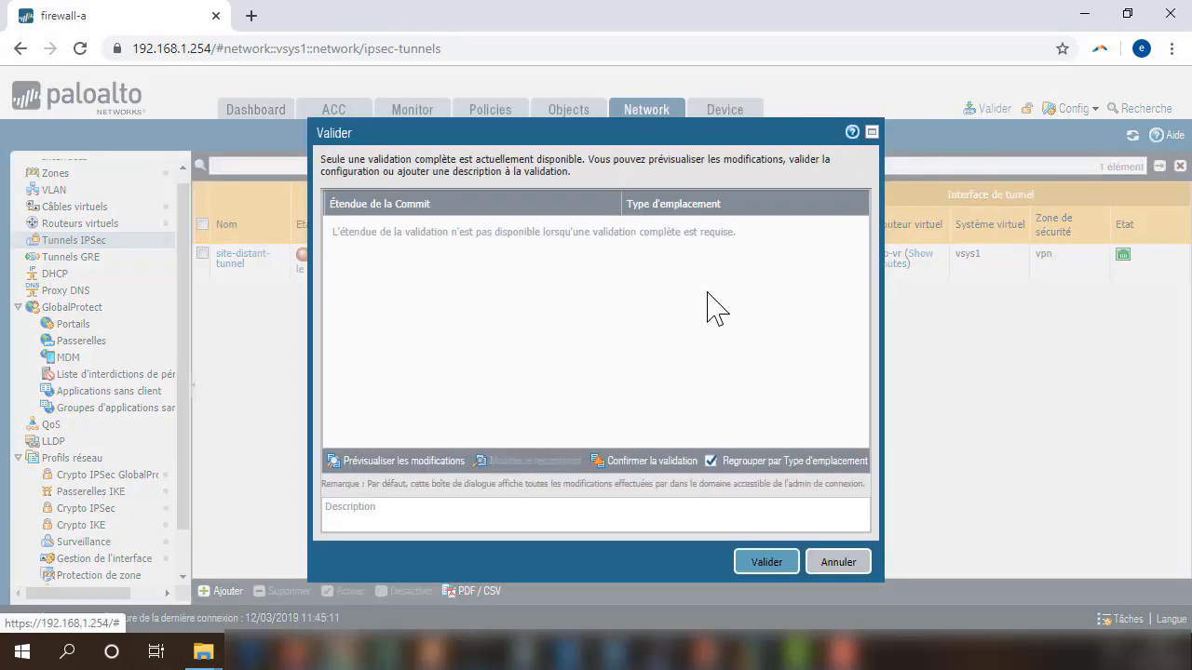
left_click(762, 562)
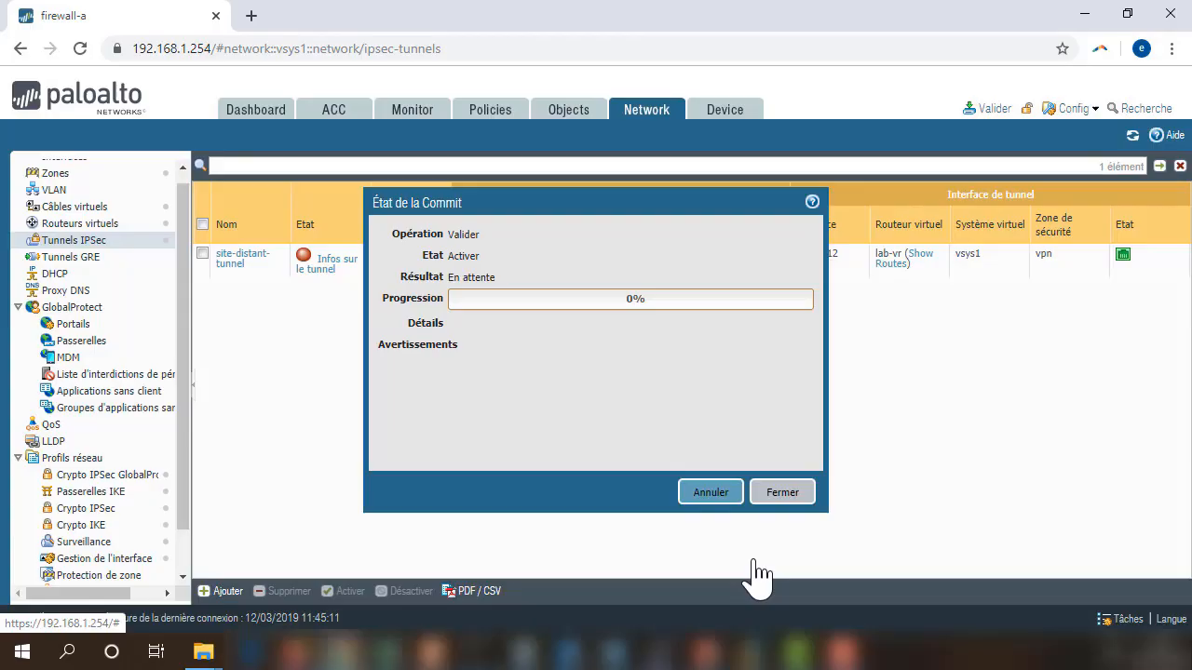
left_click(780, 493)
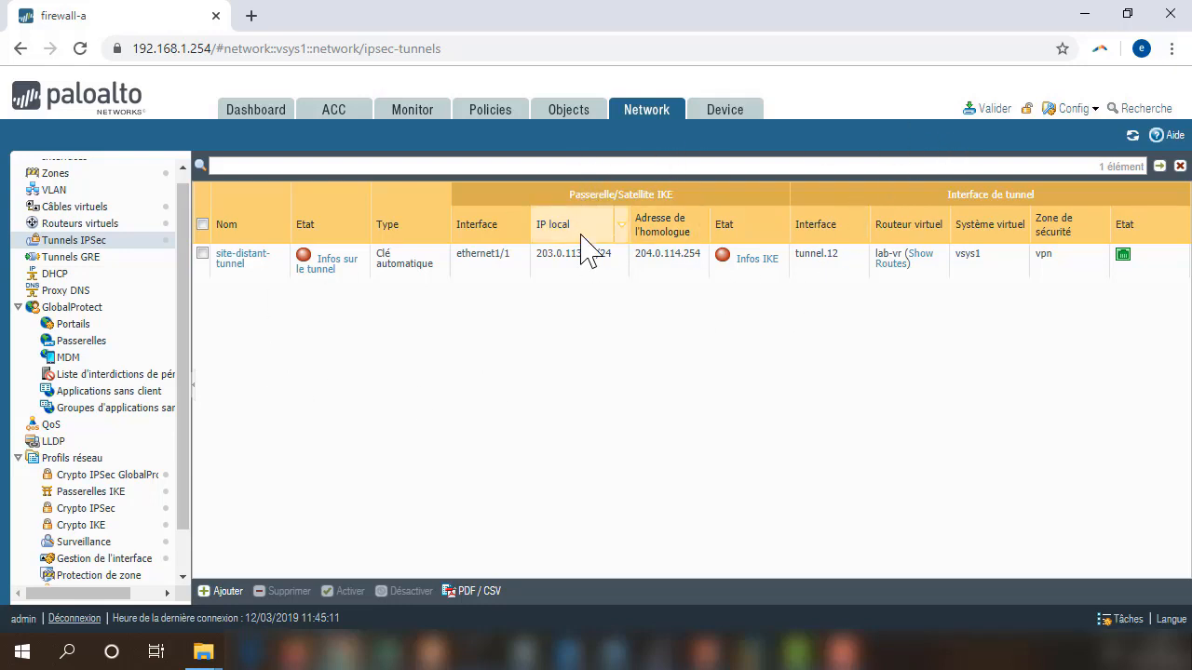
Step: Add an IPv4 static route named site-distant to the lab-vr virtual router
left_click(80, 225)
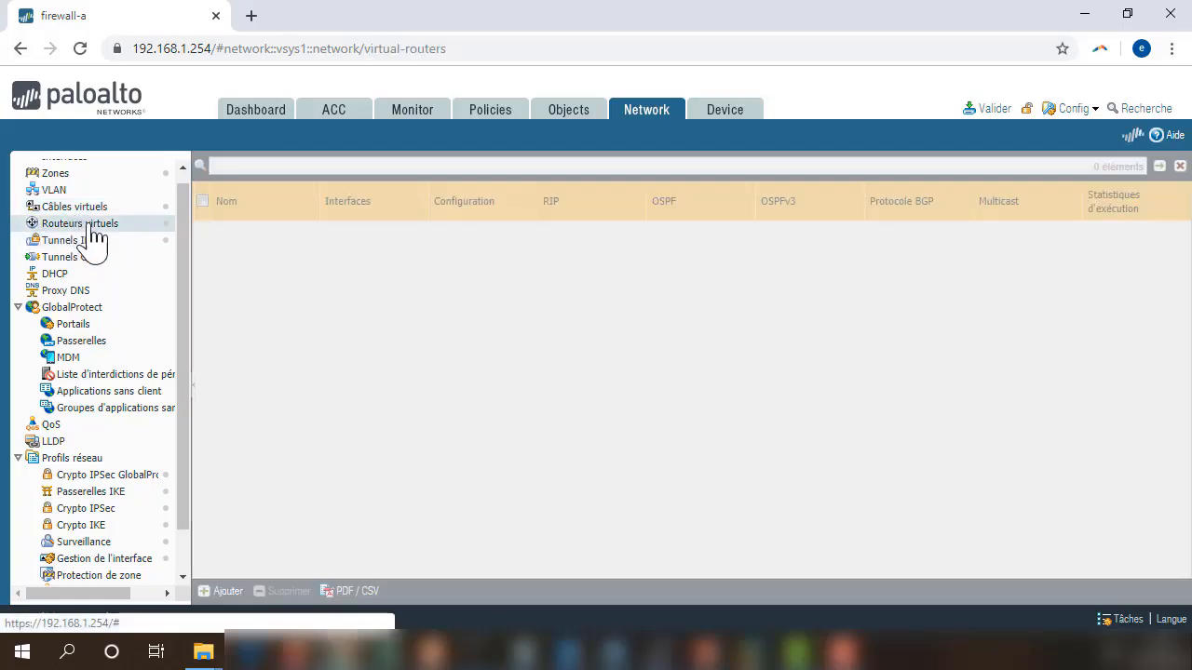
left_click(223, 590)
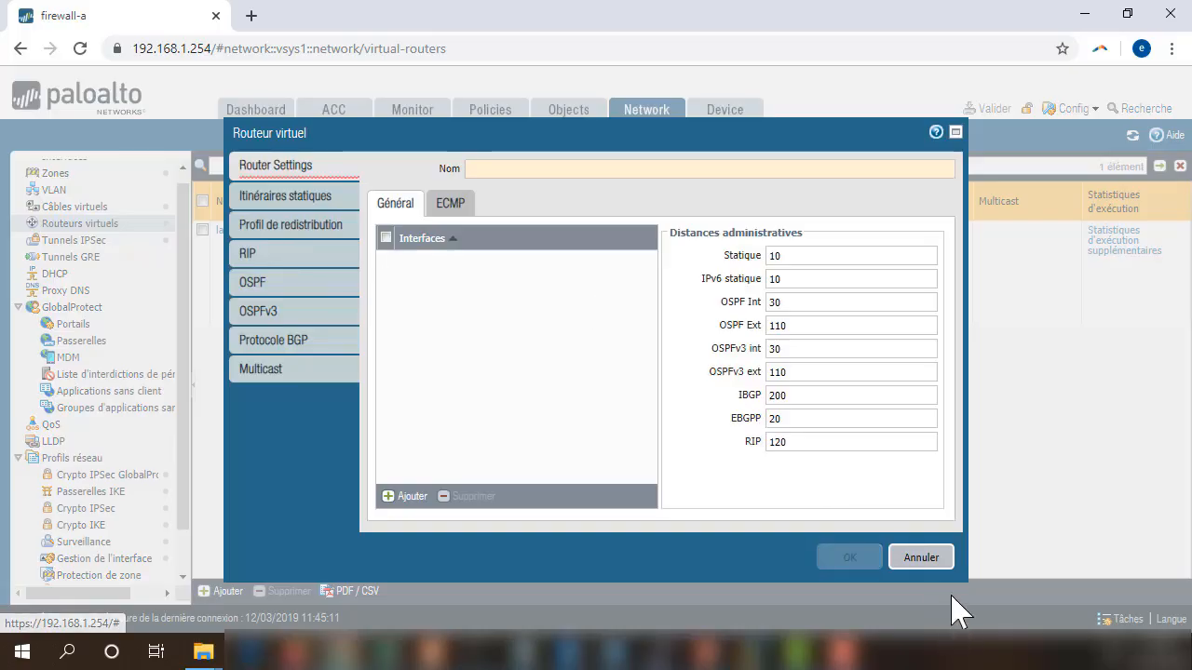
left_click(931, 563)
left_click(229, 232)
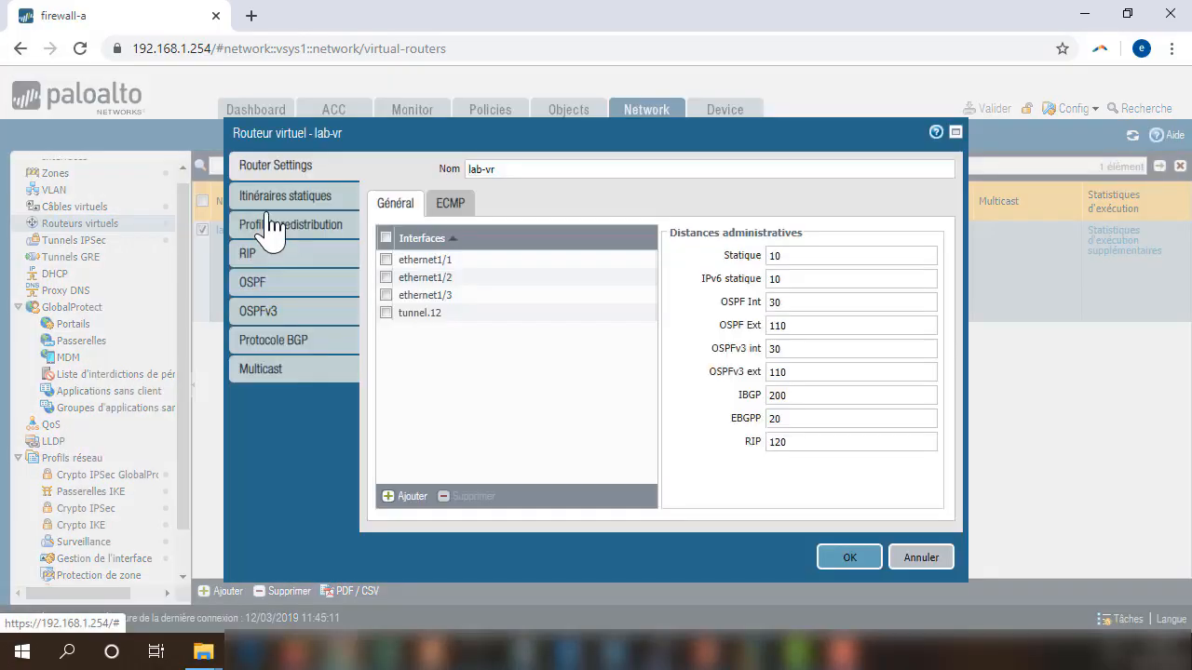
left_click(283, 195)
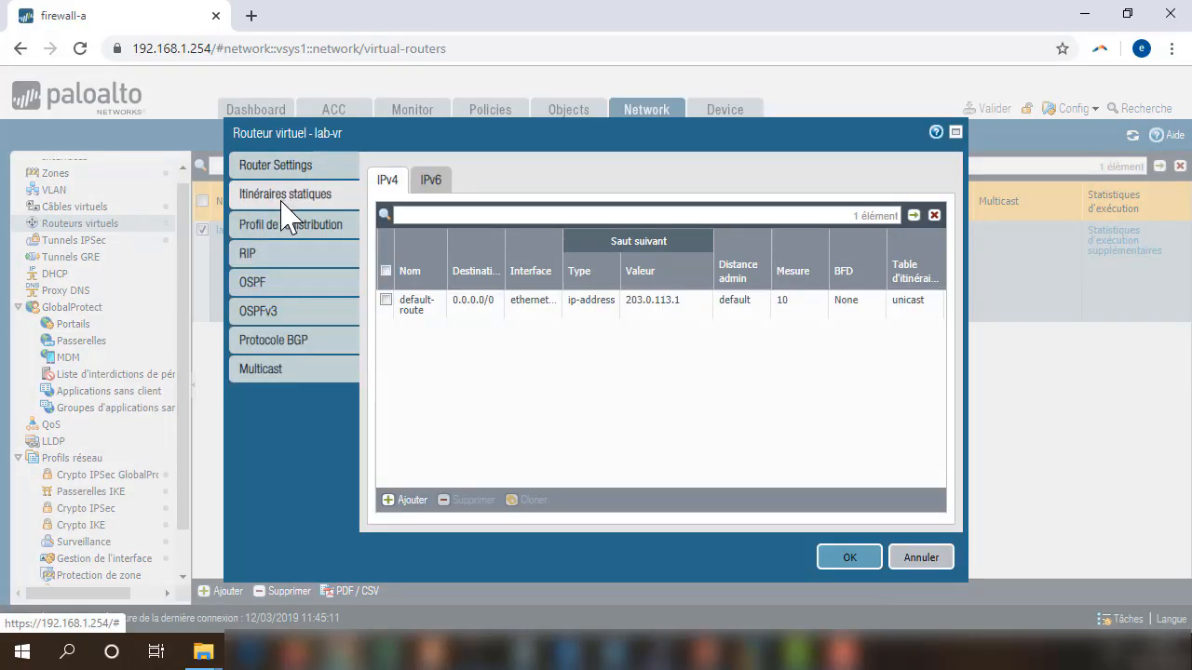
left_click(409, 502)
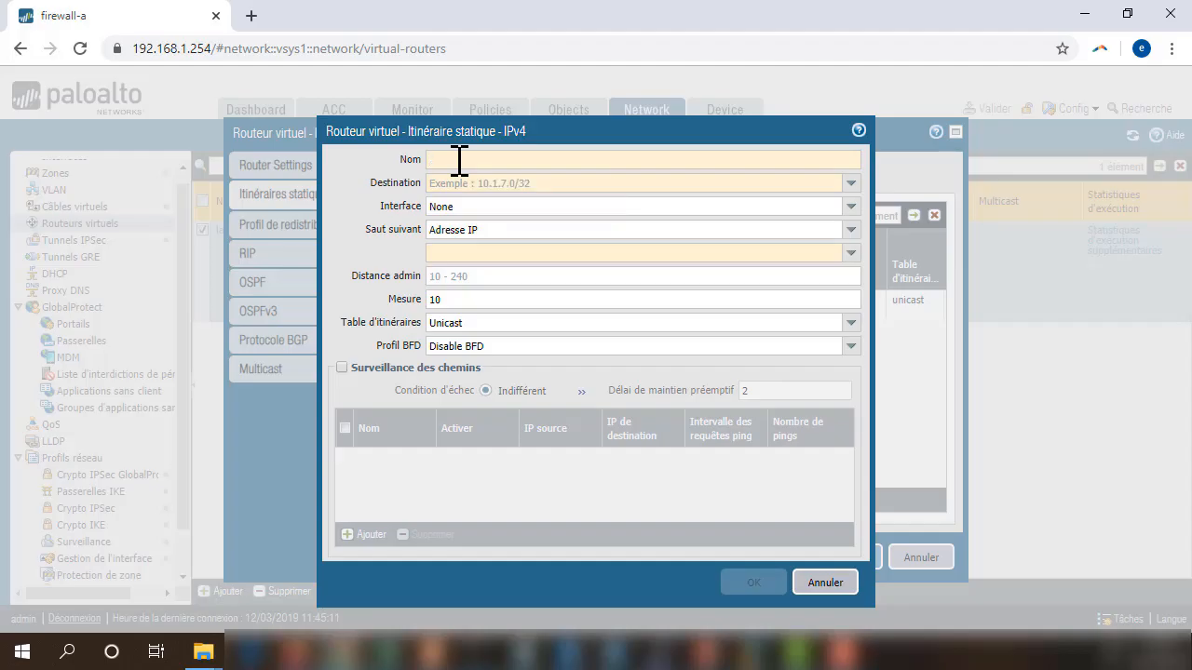
type("site-d")
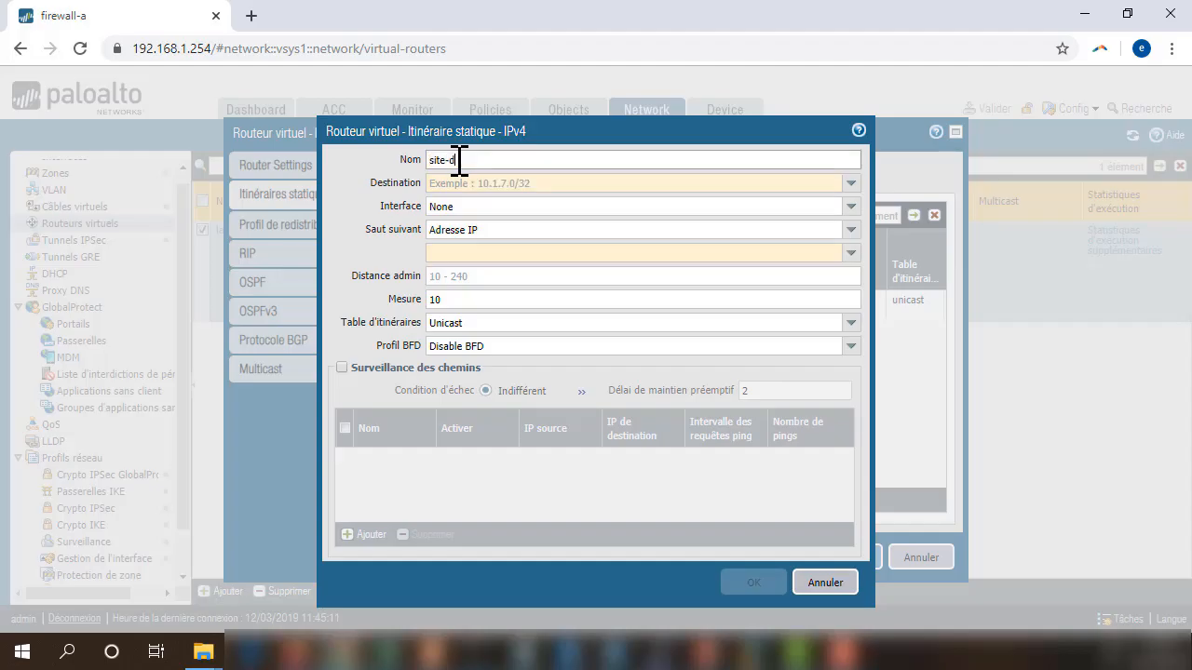
type("istant")
Step: Set the static route's destination to 172.20.0.0/24 and its interface to tunnel.12
left_click(447, 183)
type("1")
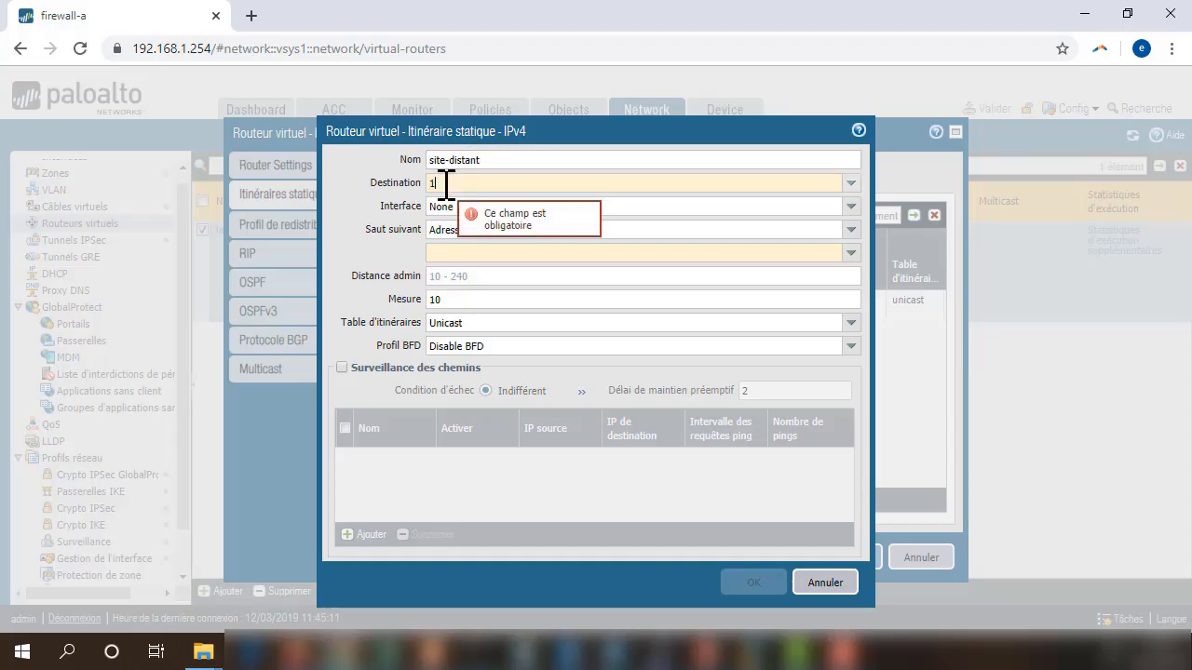
type("72.20.0")
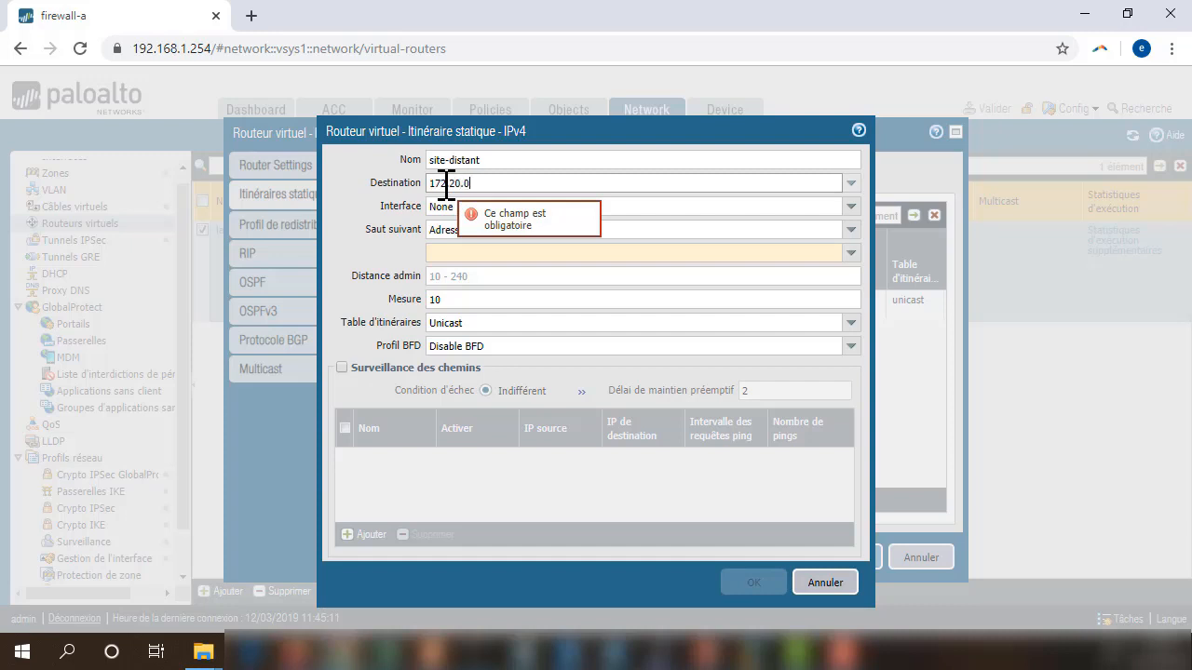
type(".0/24")
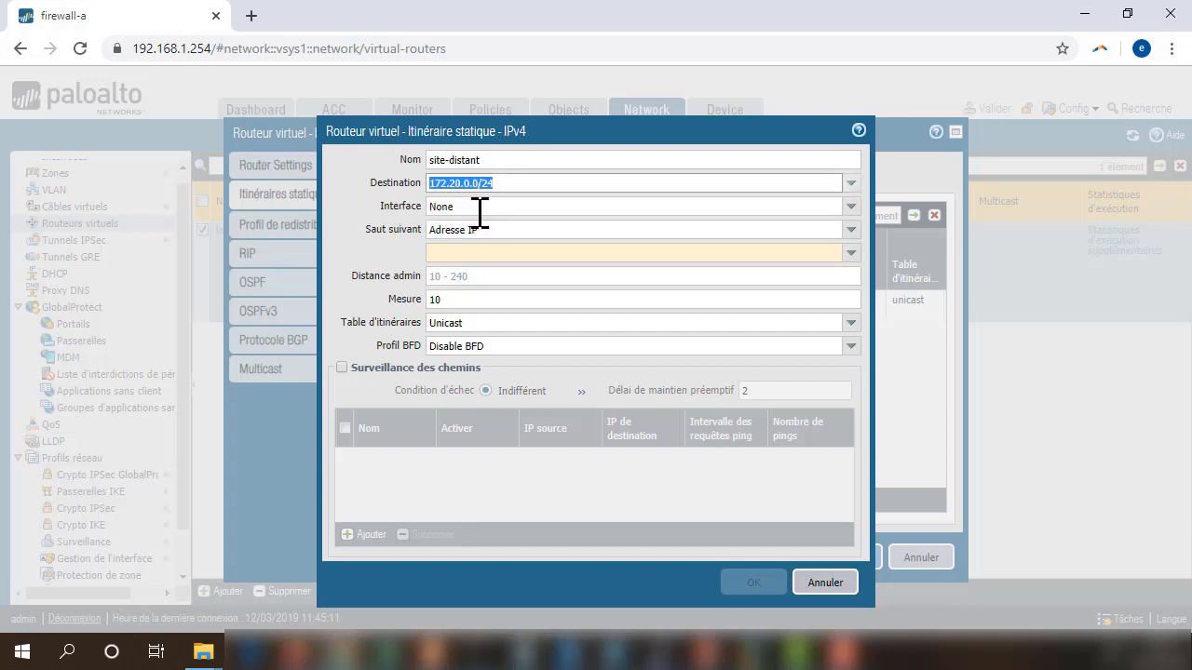
left_click(822, 206)
left_click(491, 297)
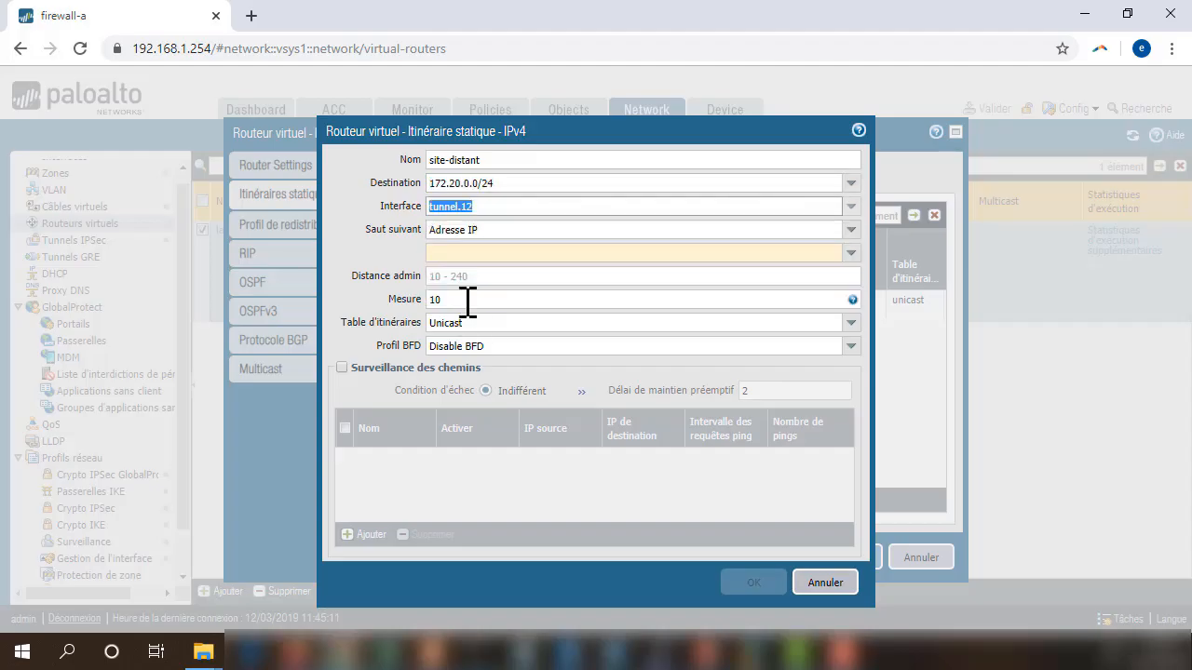
Step: Set the route's next hop to None, and save both the route and the virtual router
left_click(851, 231)
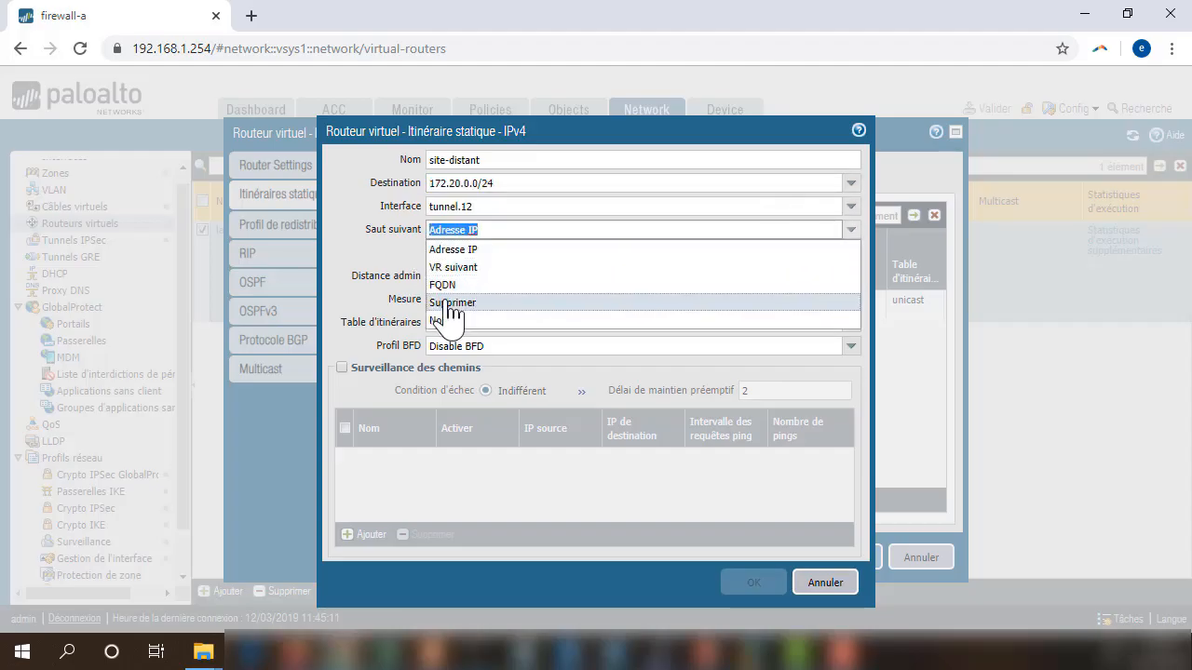
left_click(455, 318)
left_click(750, 560)
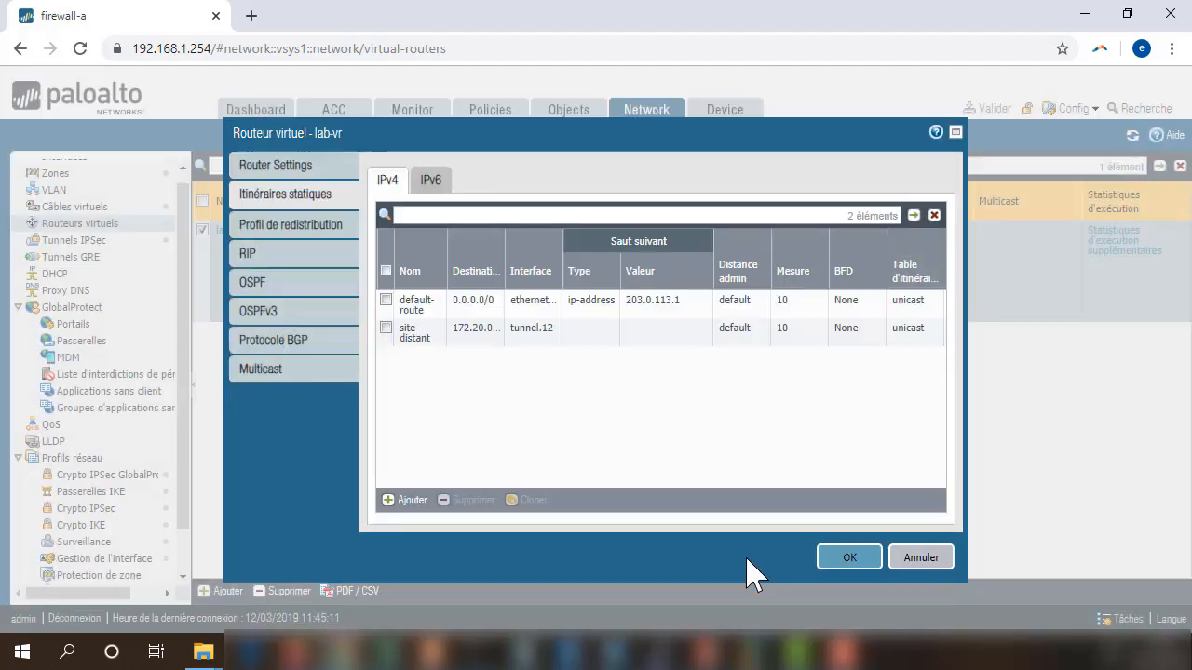
left_click(850, 557)
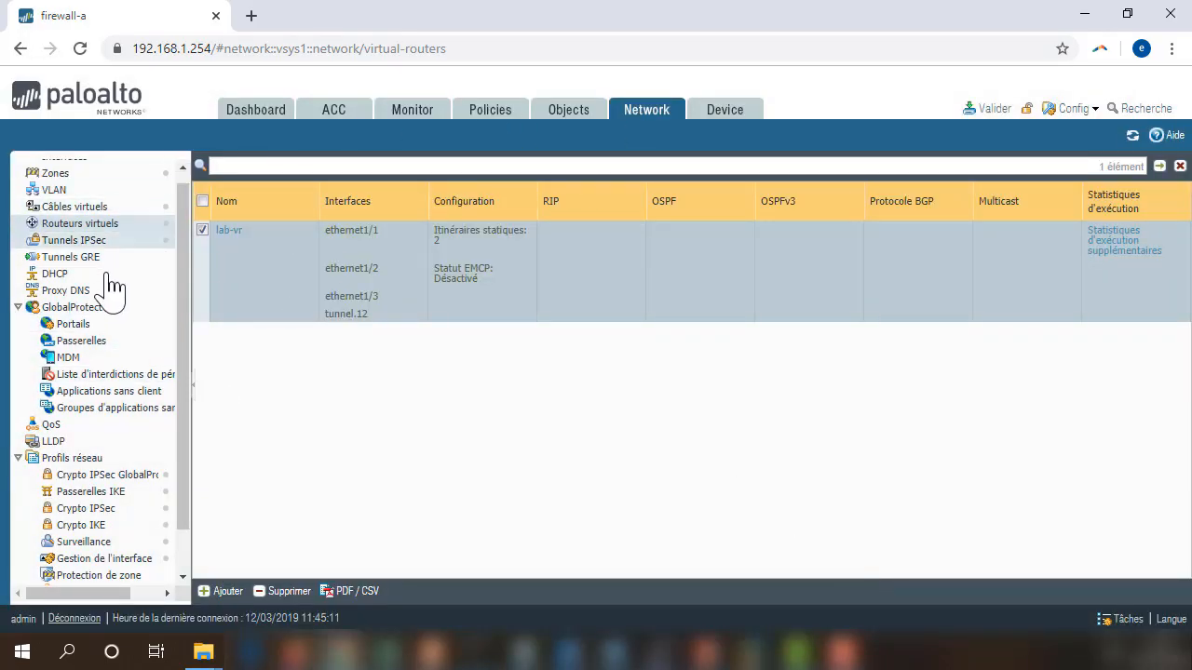
Step: Show the IPSec tunnels list, commit the firewall configuration and close the commit status
left_click(90, 242)
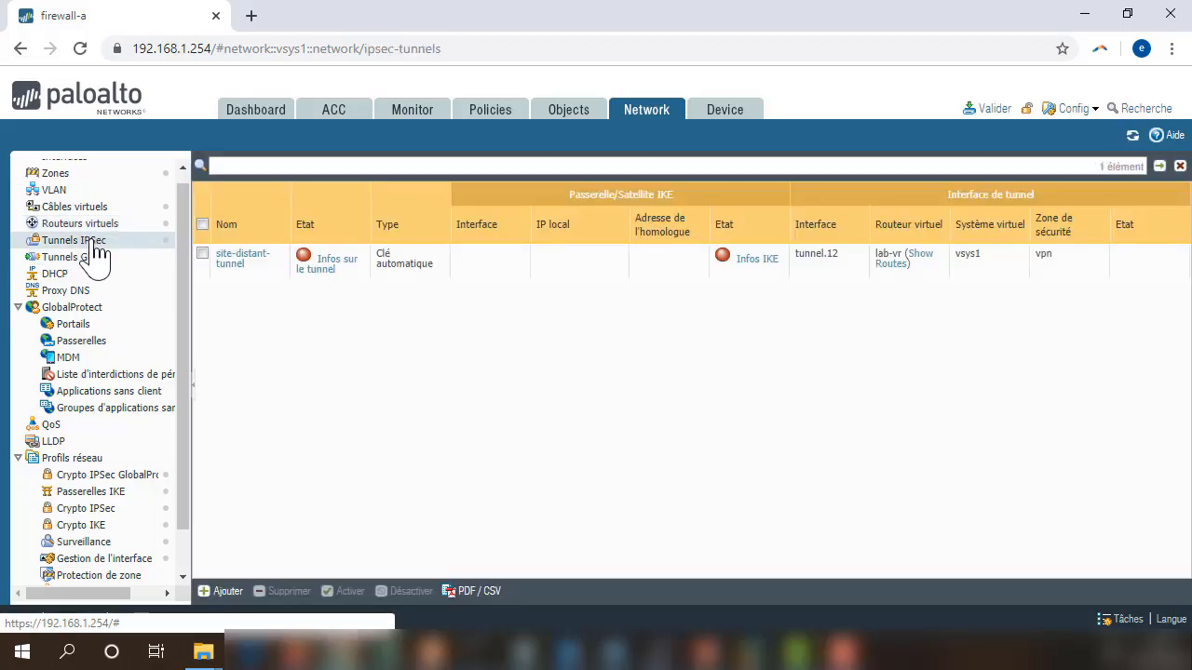
left_click(989, 109)
left_click(767, 562)
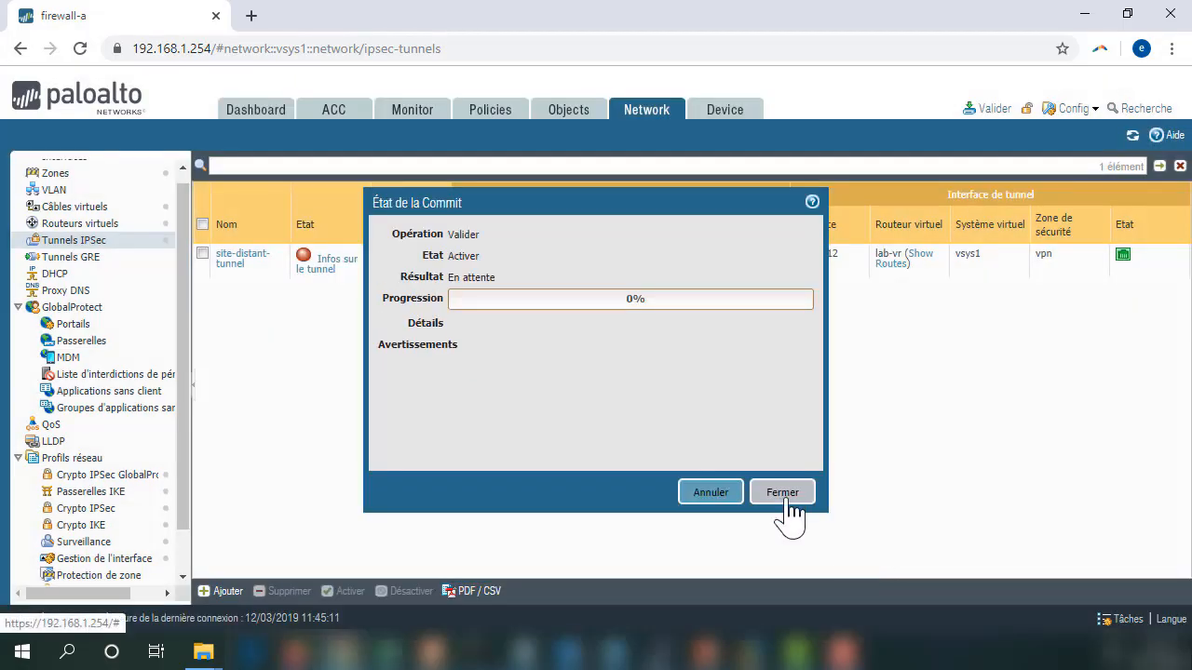
left_click(782, 493)
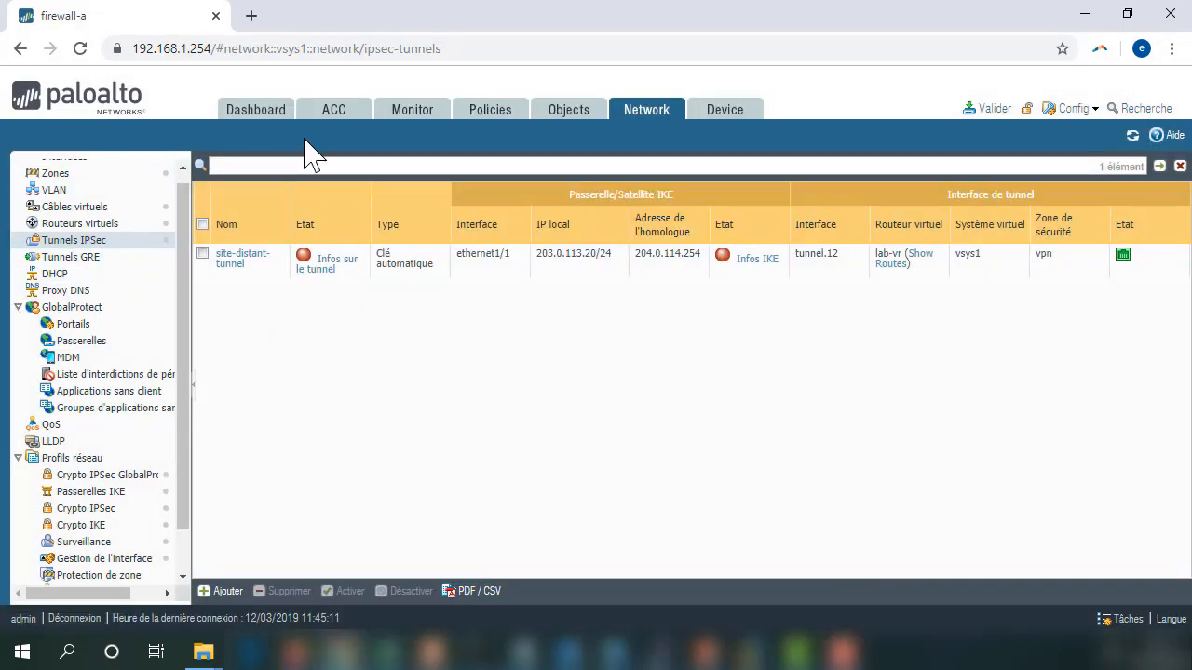
Step: Examine the system logs for the commit job and VPN tunnel events
left_click(413, 116)
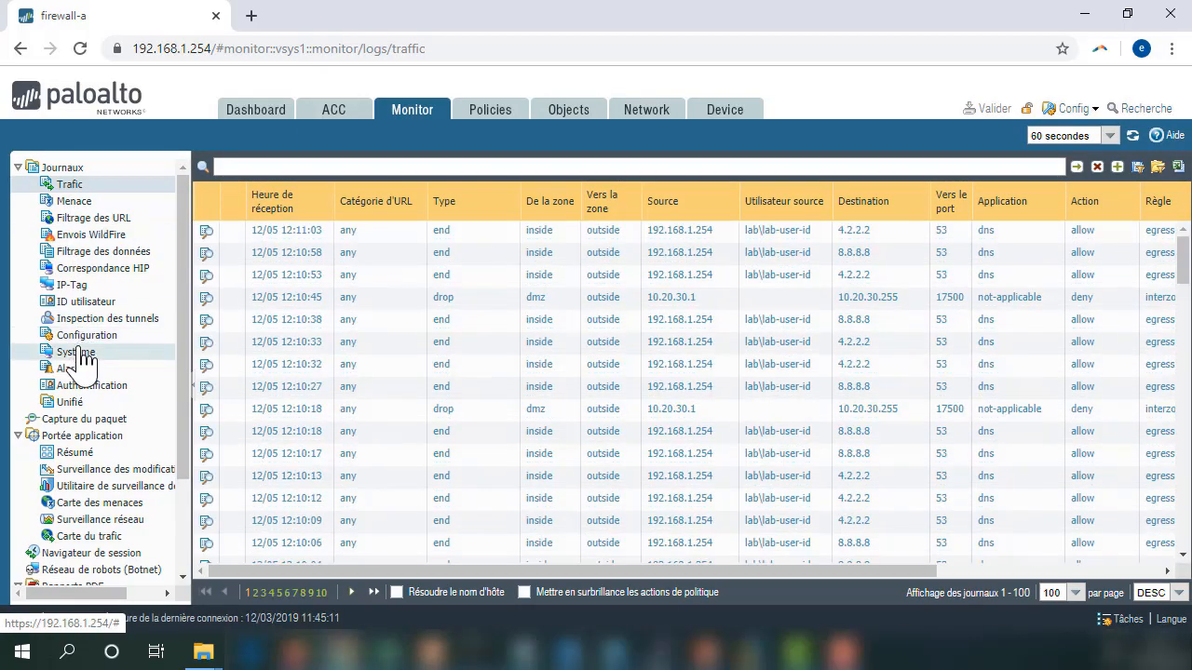
left_click(79, 352)
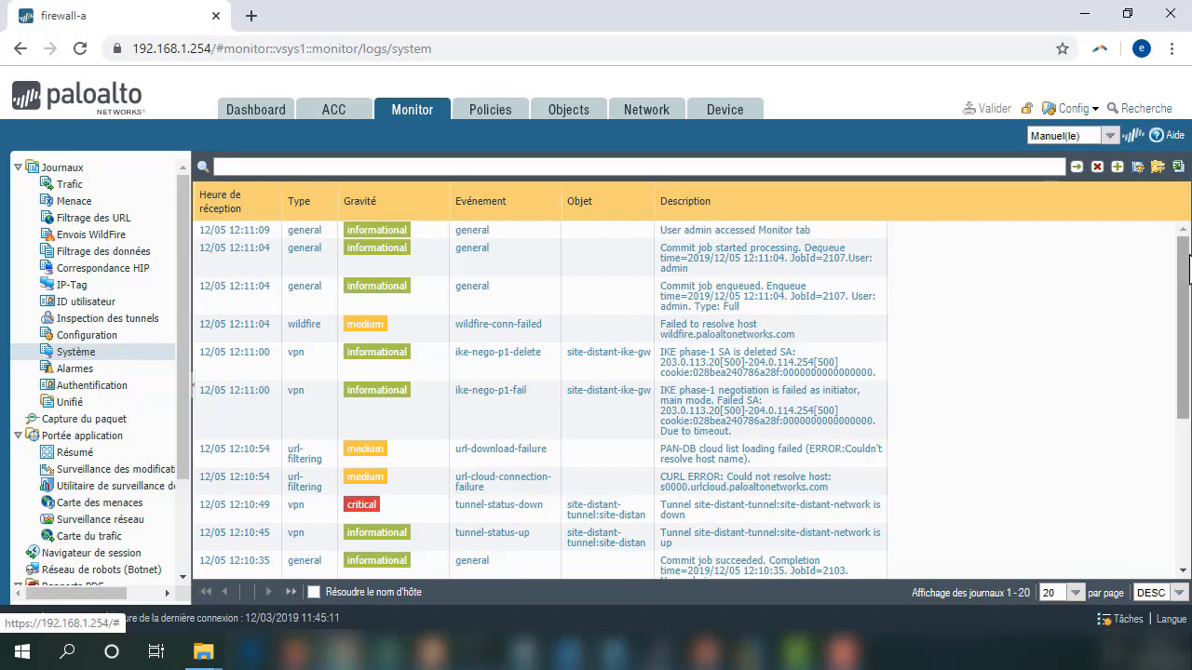
left_click_drag(1184, 258, 1185, 265)
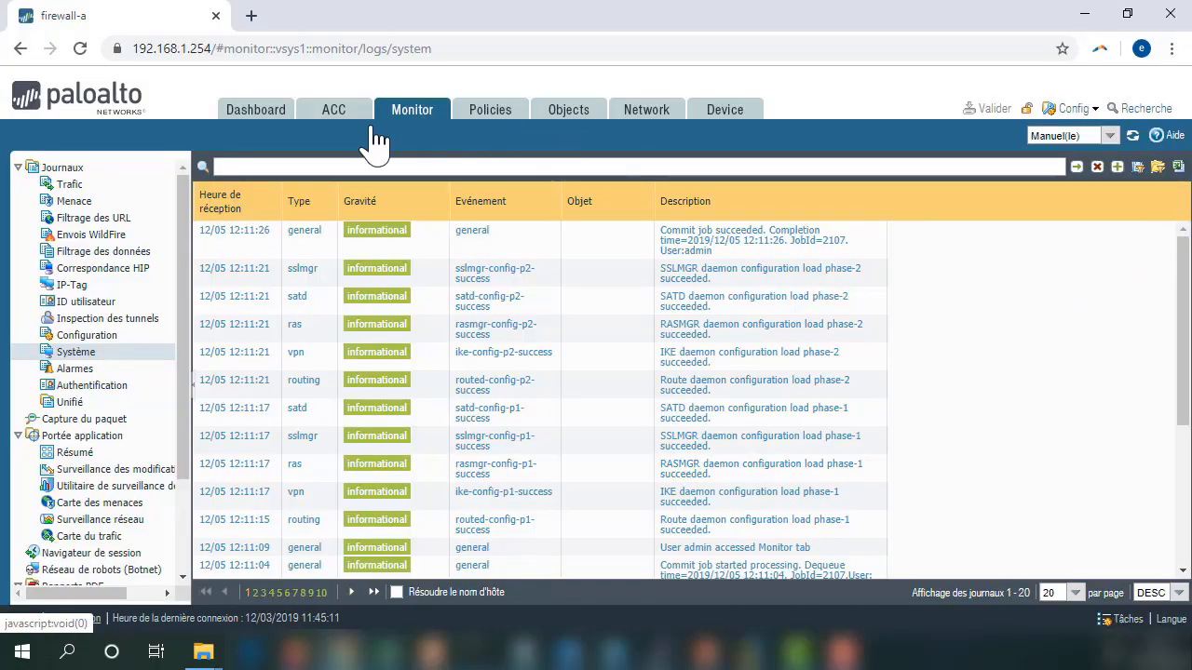
Step: View the security policy rules, and return to the IPSec tunnels list
left_click(555, 119)
left_click(497, 112)
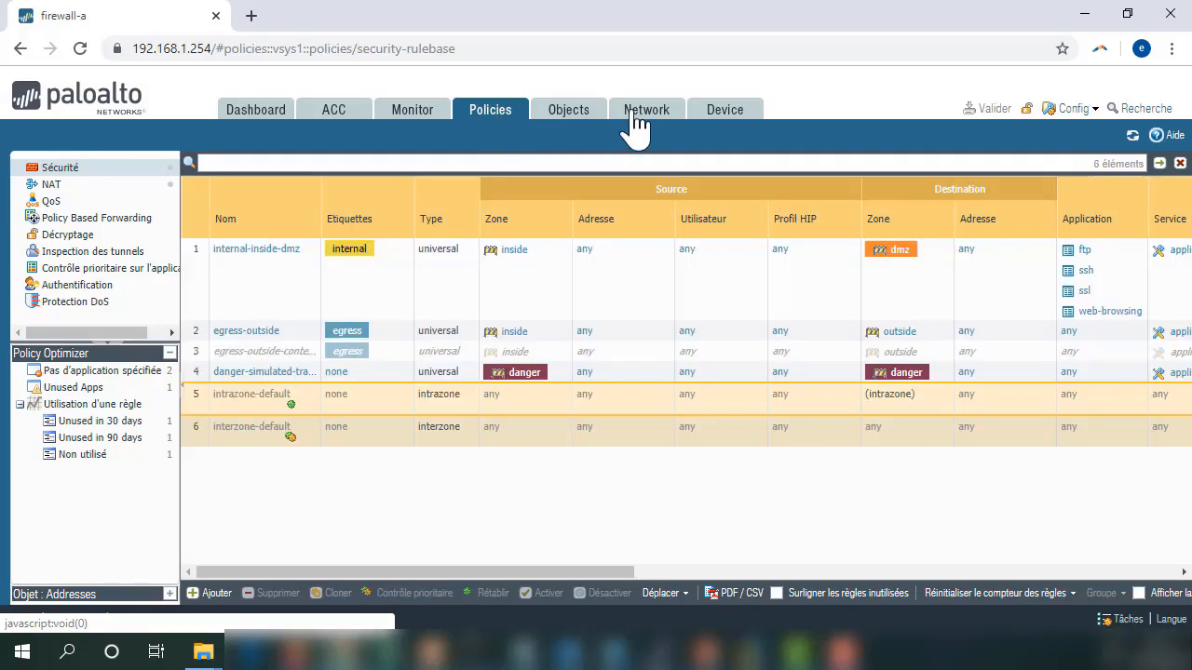
left_click(641, 112)
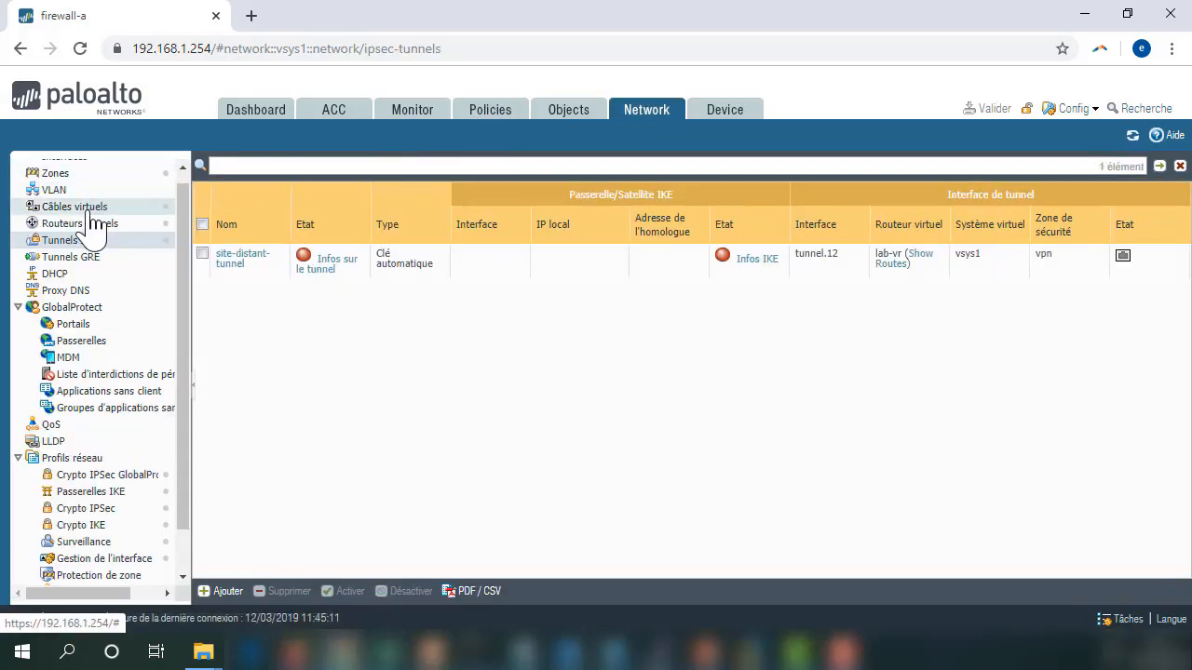